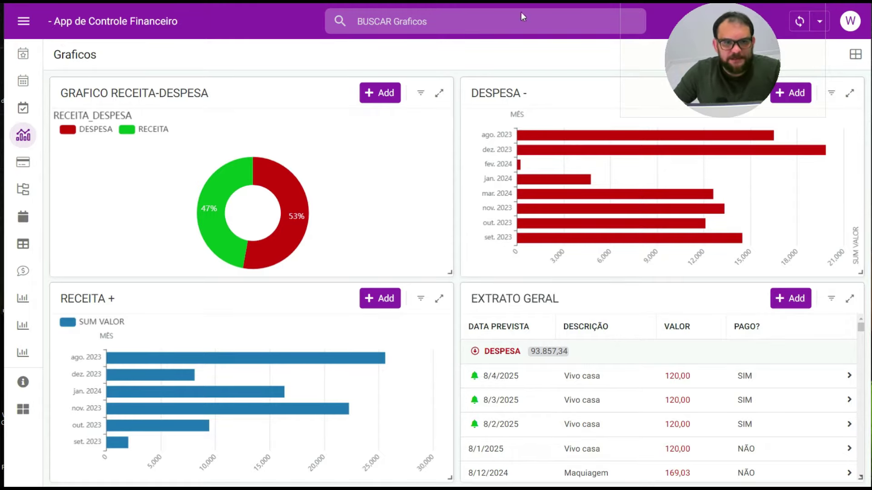
Bring up the CAIXA sheet's last rows showing the five 365.69 car-insurance installments
key("ctrl+Tab")
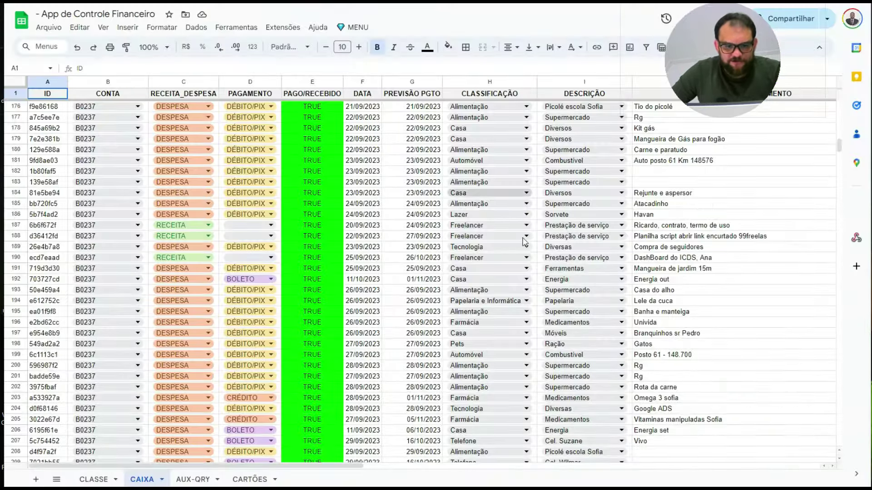
left_click_drag(839, 147, 840, 188)
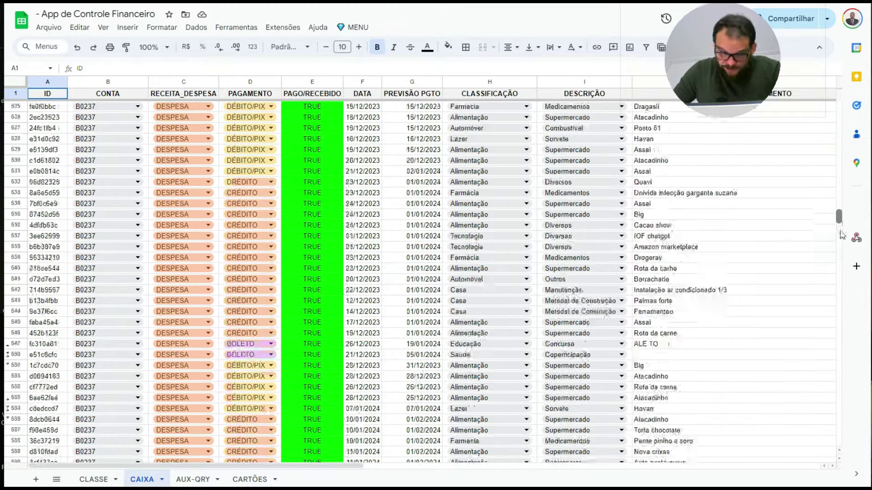
mouse_move(840, 187)
left_mouse_down()
mouse_move(846, 129)
mouse_move(833, 240)
mouse_move(837, 234)
left_mouse_up()
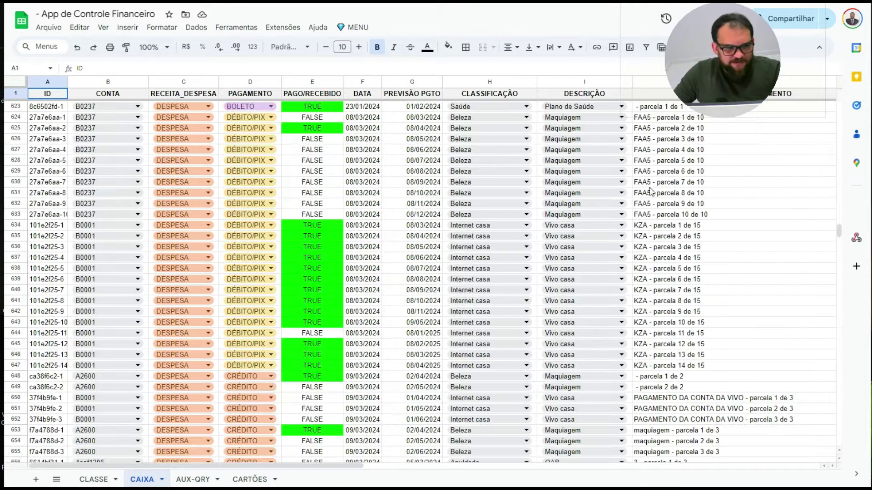
scroll(185, 279, "down", 5)
scroll(186, 279, "down", 4)
scroll(185, 185, "up", 2)
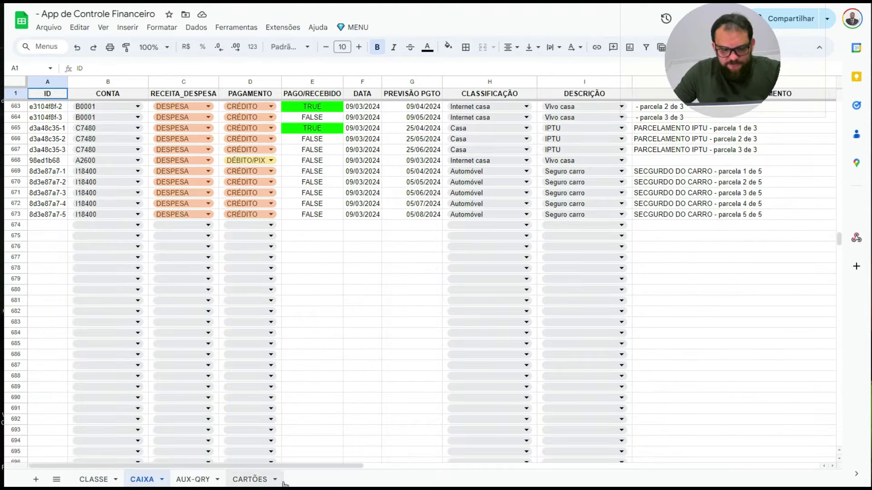
left_click(291, 464)
mouse_move(293, 466)
left_mouse_down()
mouse_move(626, 447)
mouse_move(659, 467)
mouse_move(630, 473)
left_mouse_up()
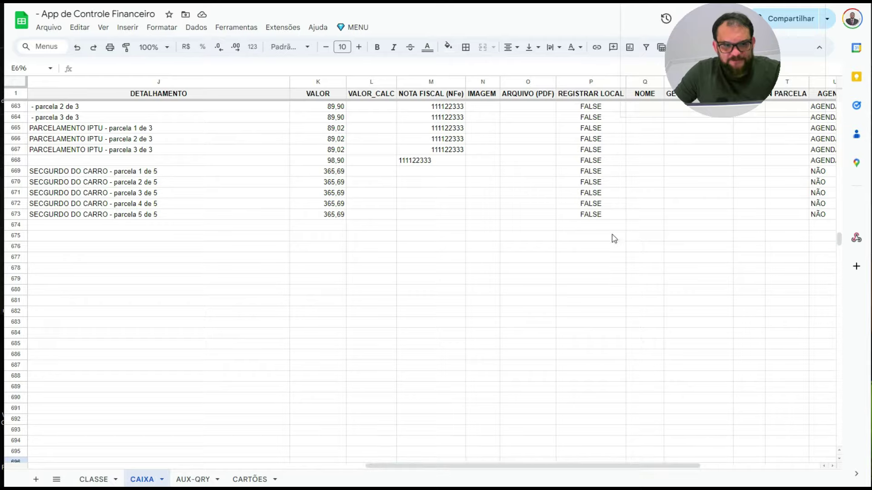
Inspect the NOTA FISCAL (NFe) column, filled with the sample invoice number through row 668
left_click(425, 107)
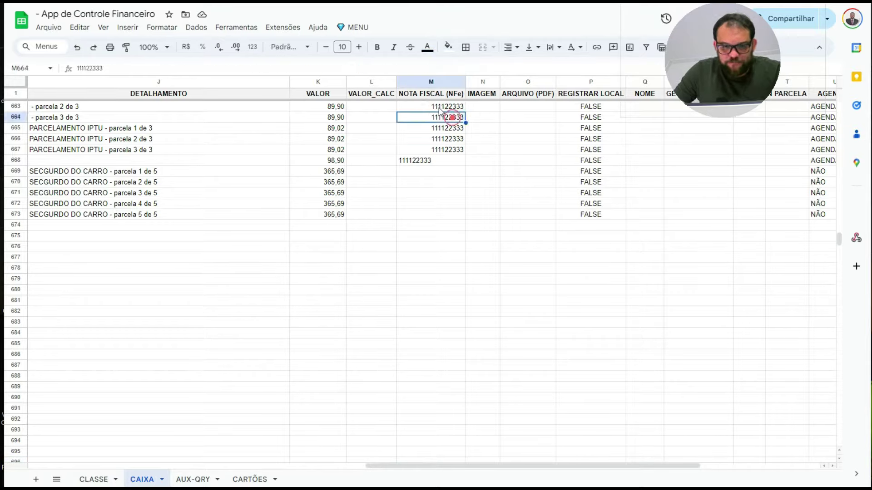
left_click_drag(425, 107, 440, 164)
scroll(457, 179, "up", 5)
scroll(456, 178, "up", 3)
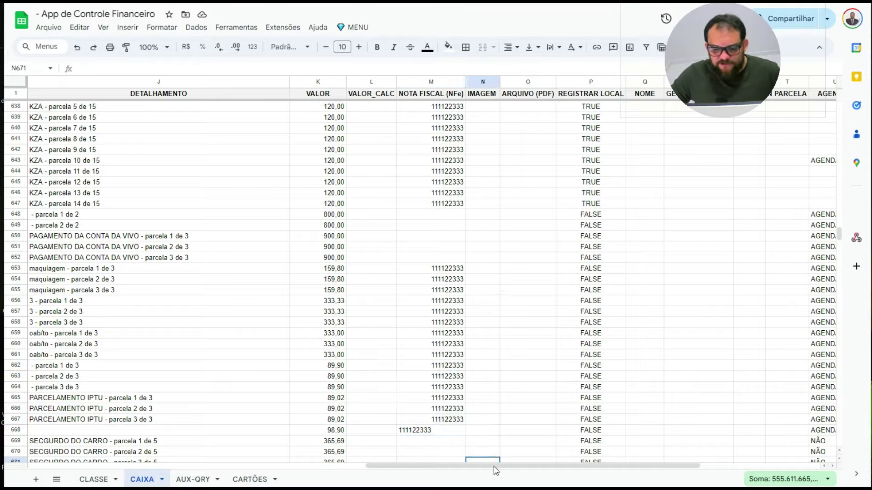
Select the whole AGENDAR column, then the Havan expense row 9
left_click_drag(494, 467, 667, 467)
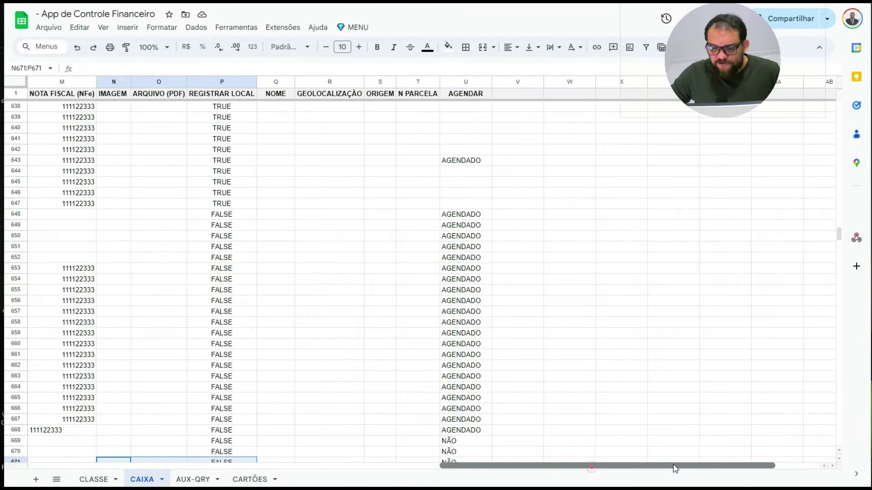
scroll(471, 206, "up", 5)
scroll(450, 107, "up", 15)
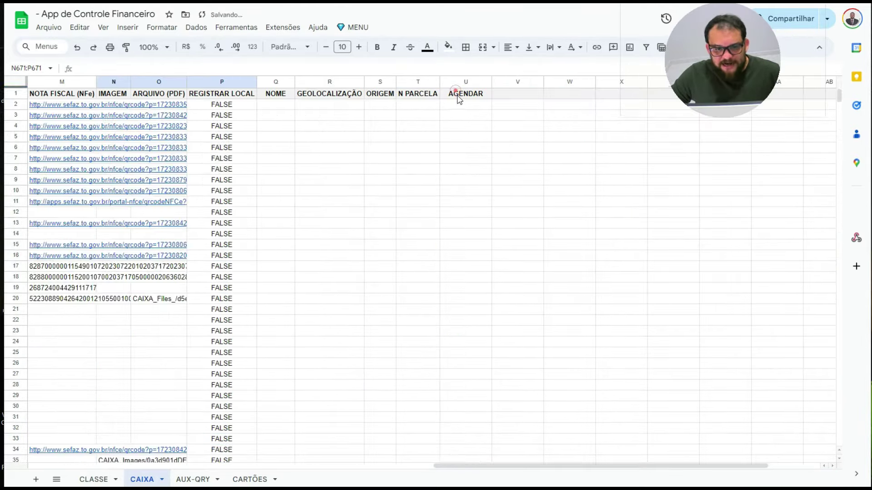
left_click(456, 94)
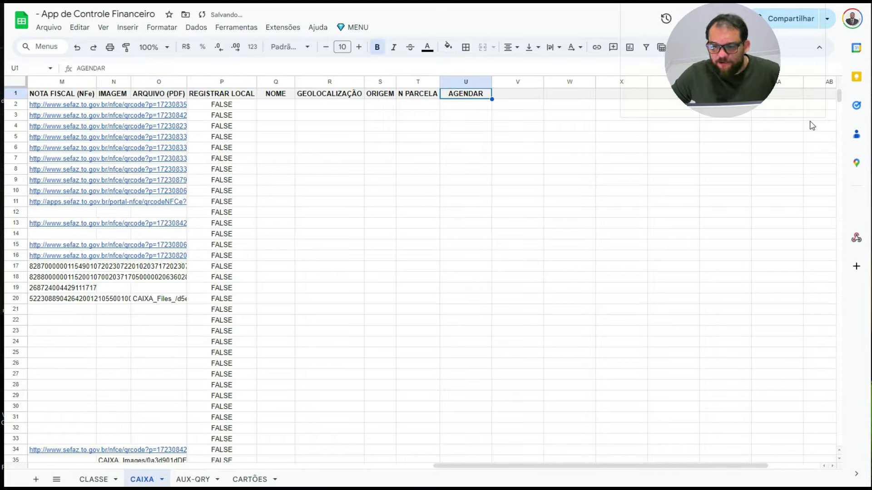
left_click(467, 82)
left_click(468, 180)
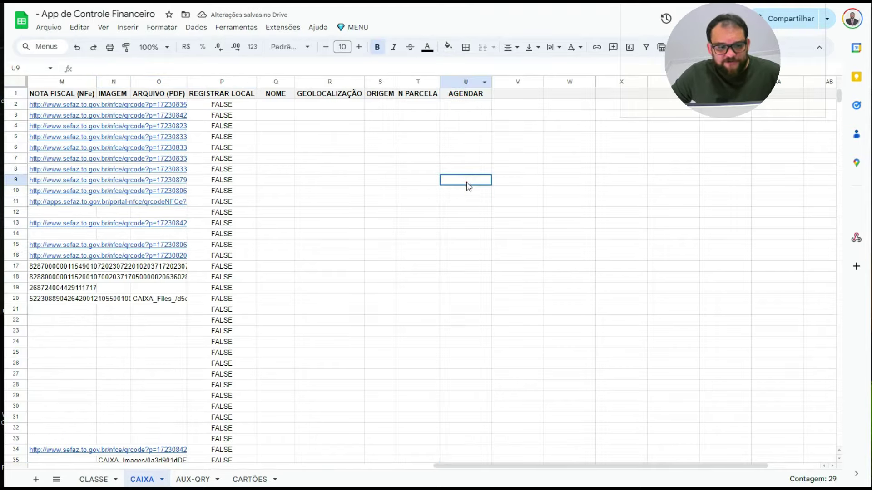
key("ctrl+shift+Left")
key("ctrl+shift+Left")
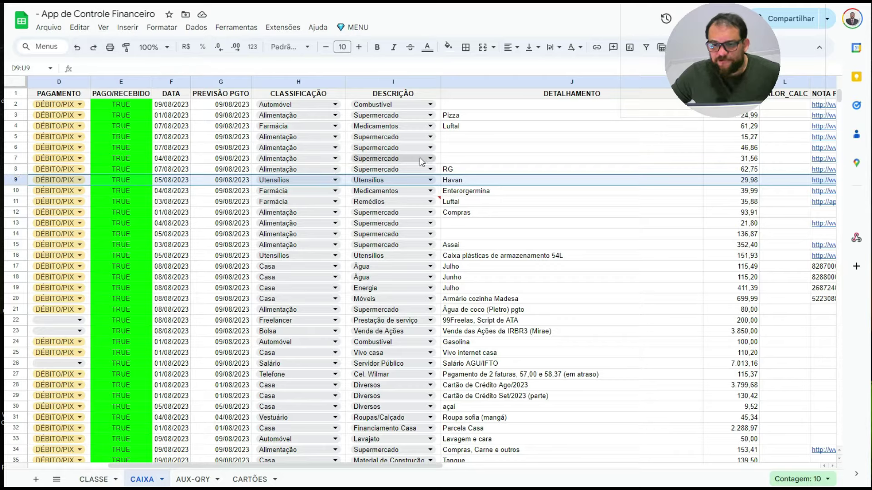
Check the custom scheduling MENU without running anything, then open the CARTÕES sheet
left_click(357, 30)
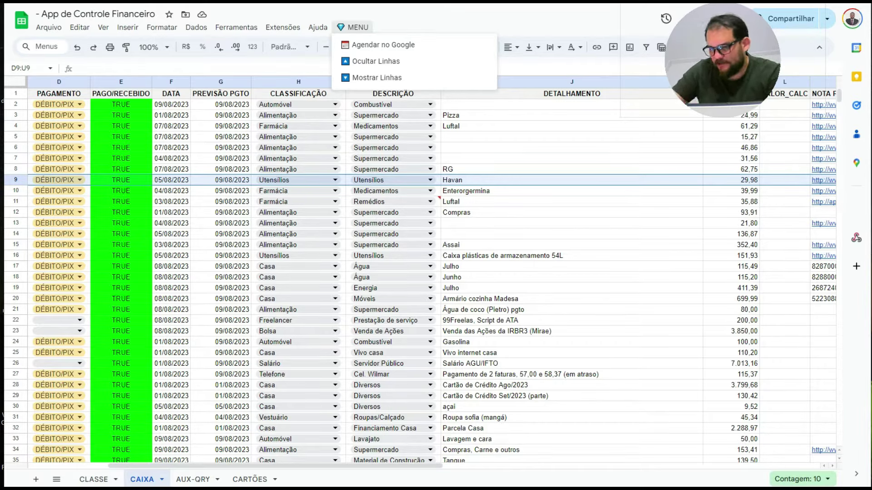
left_click(445, 18)
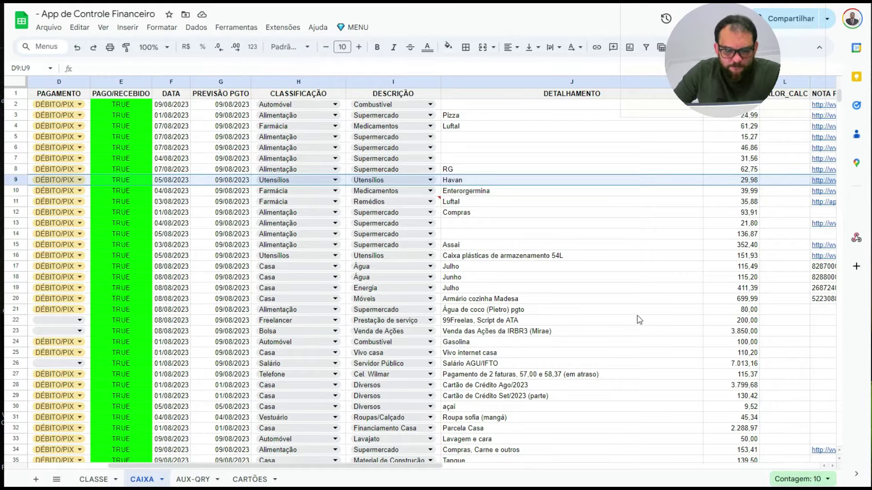
scroll(424, 473, "right", 5)
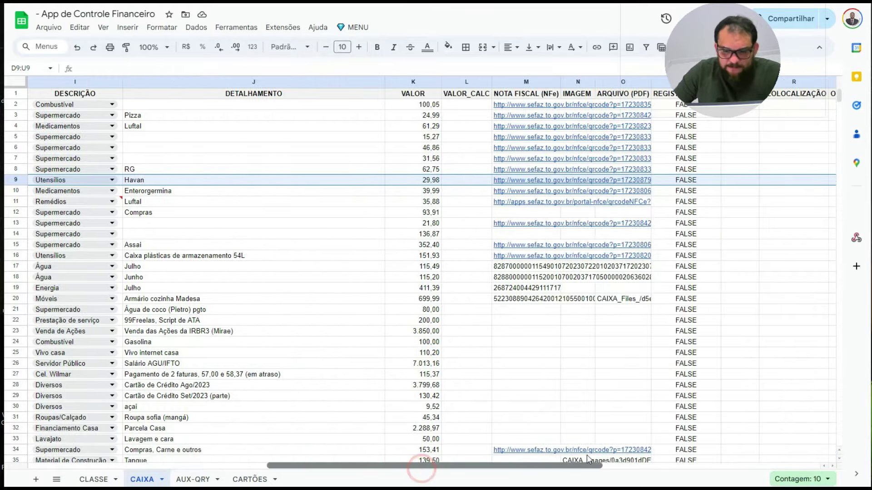
left_click_drag(424, 466, 140, 463)
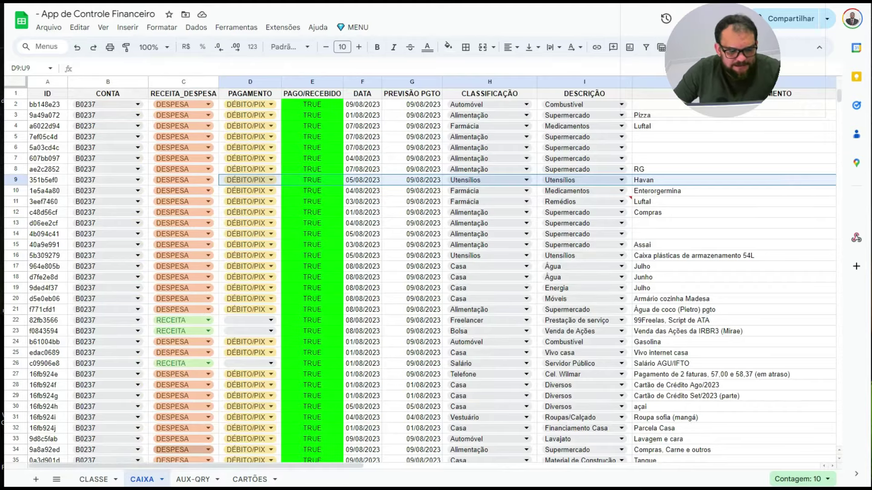
left_click(243, 480)
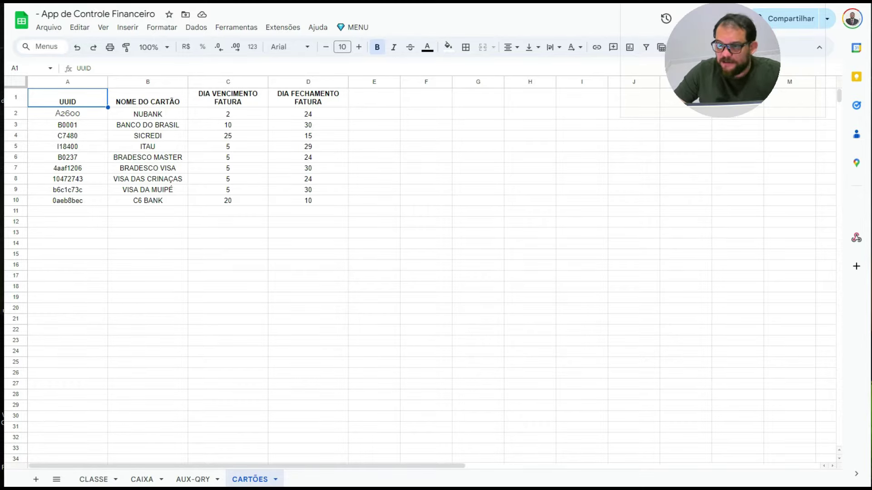
left_click(854, 5)
left_click(829, 194)
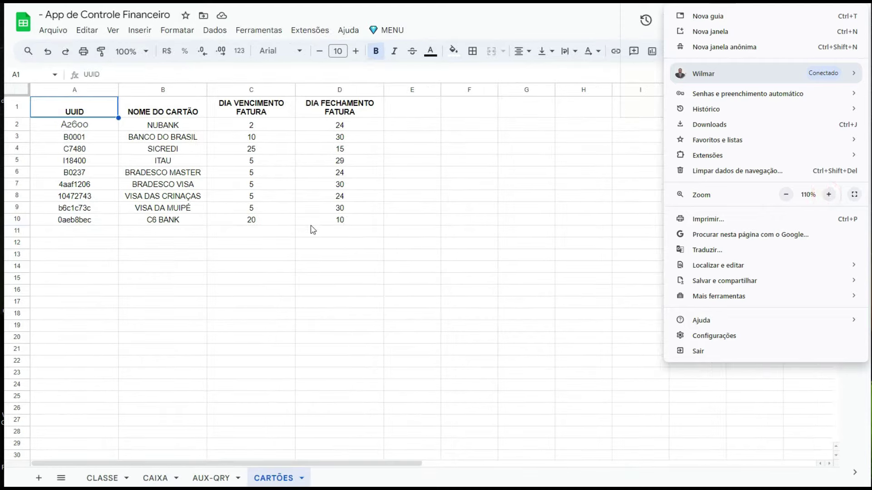
left_click(311, 223)
left_click(142, 126)
left_click(101, 127)
left_click(148, 125)
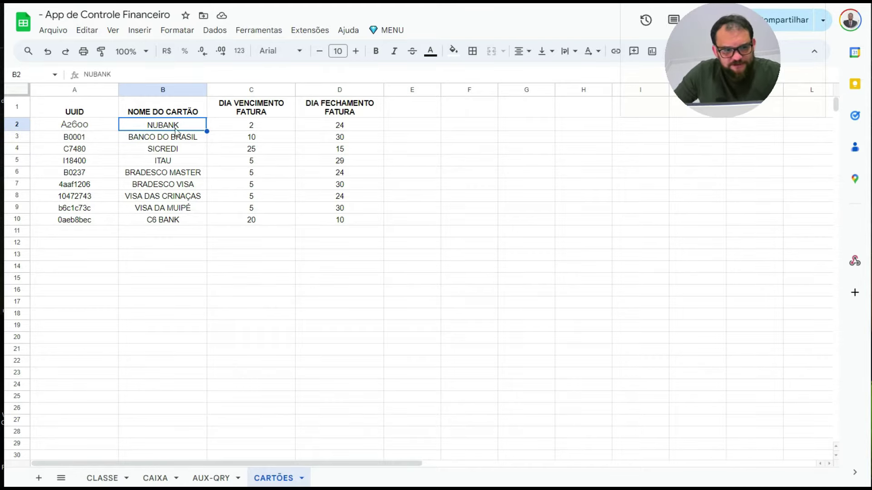
left_click(253, 127)
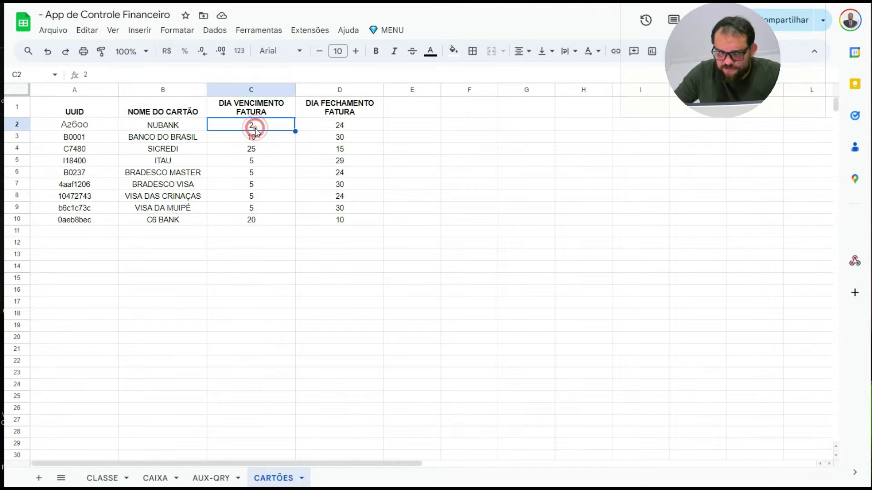
left_click(341, 128)
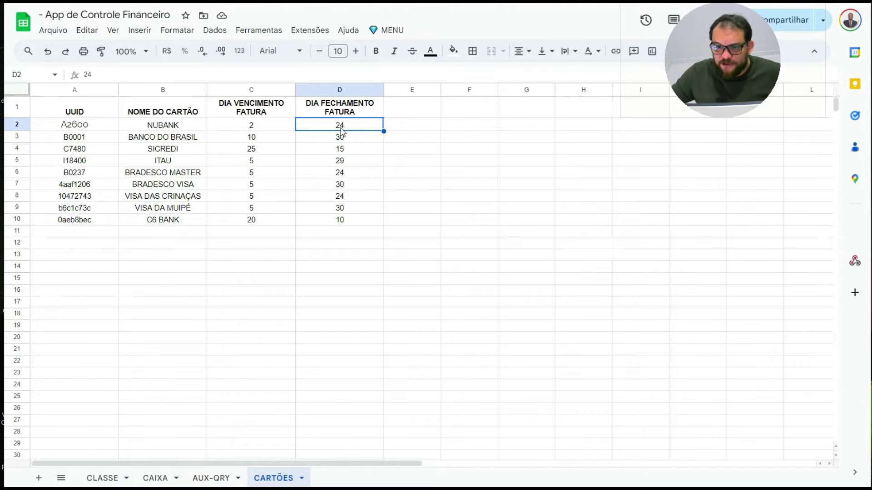
left_click_drag(469, 245, 408, 255)
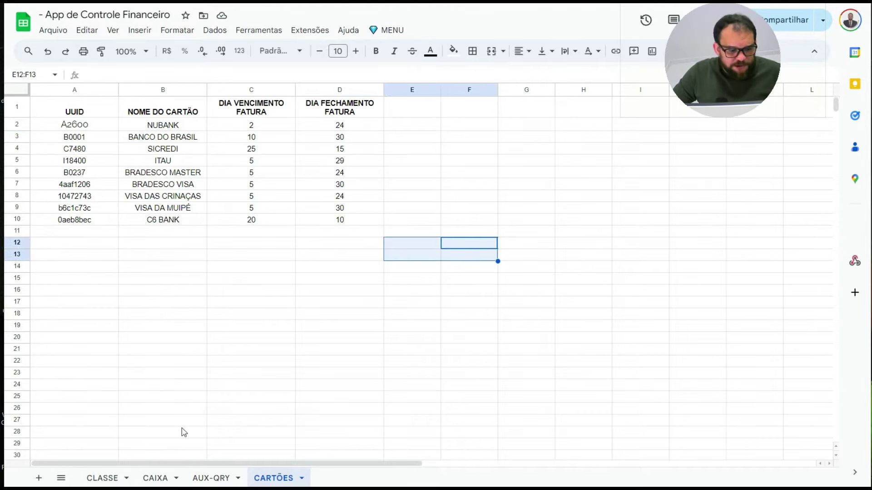
left_click(262, 267)
left_click(168, 127)
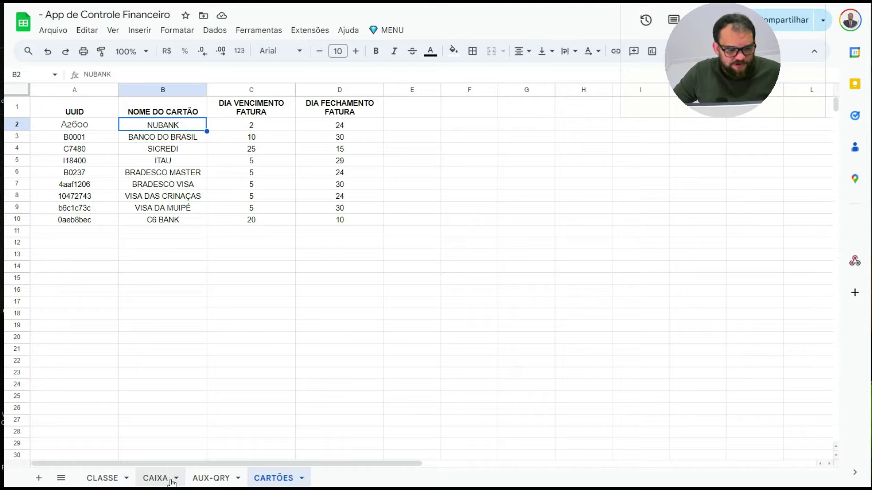
Open the CLASSE sheet and scroll down to the first empty row, 91
left_click(102, 477)
left_click(311, 162)
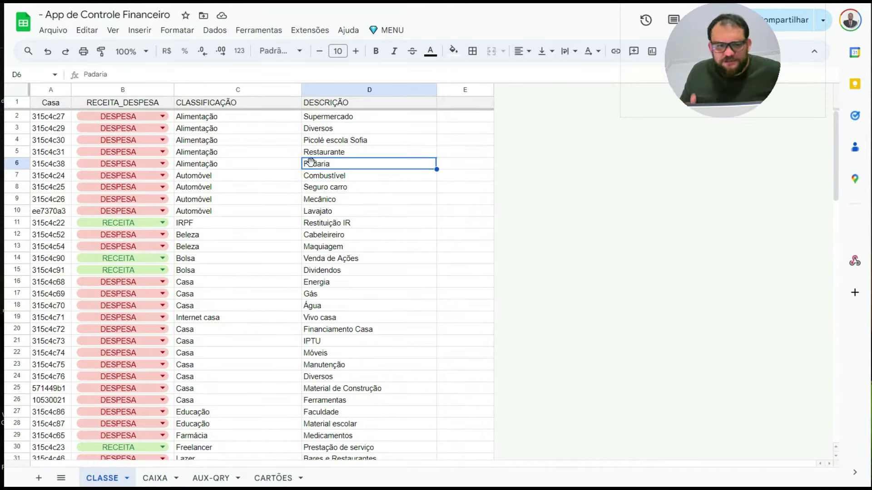
scroll(180, 229, "down", 5)
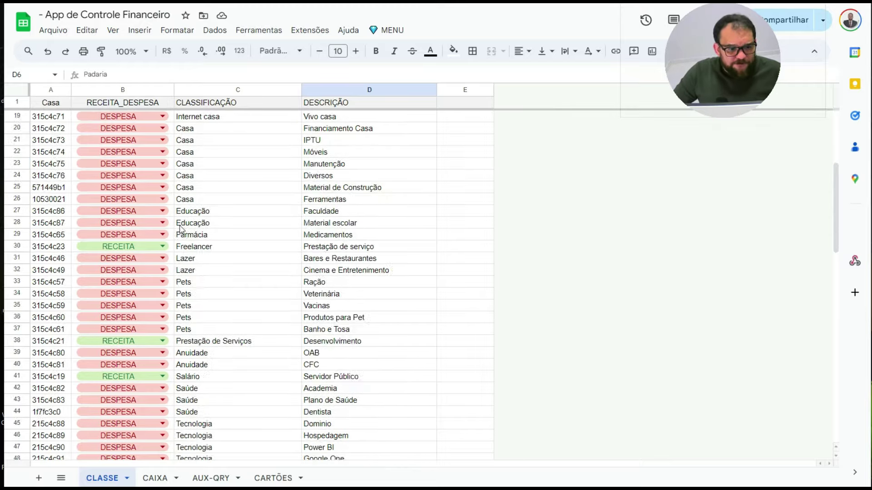
scroll(180, 230, "down", 10)
scroll(191, 230, "down", 5)
scroll(190, 229, "up", 10)
scroll(193, 231, "up", 10)
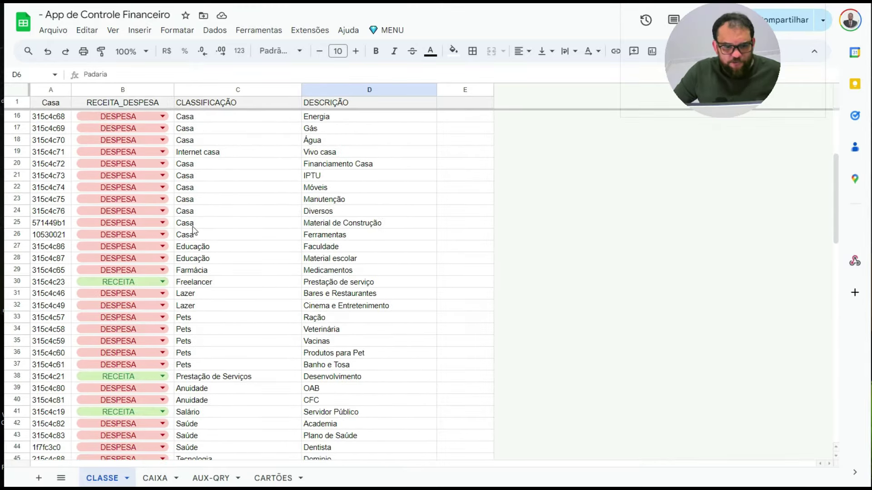
scroll(191, 232, "down", 10)
scroll(263, 257, "down", 12)
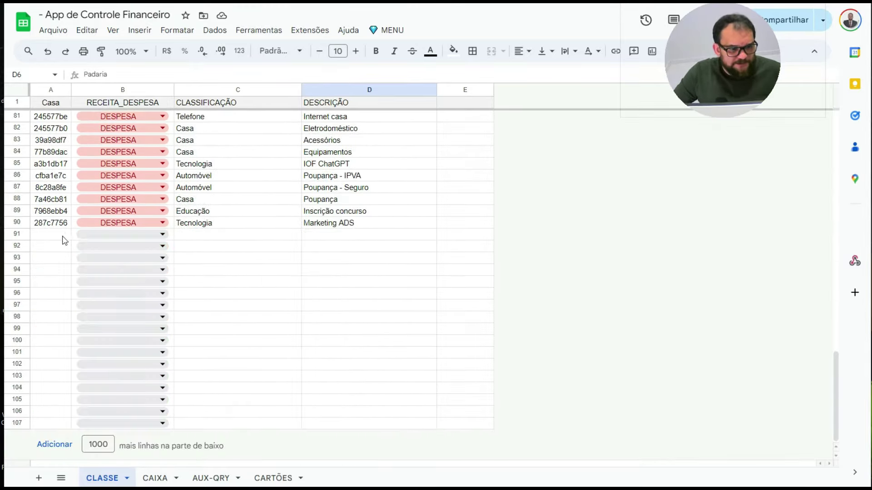
Fill row 91 as RECEITA, category Venda, description Camiseta
left_click(132, 234)
left_click(103, 253)
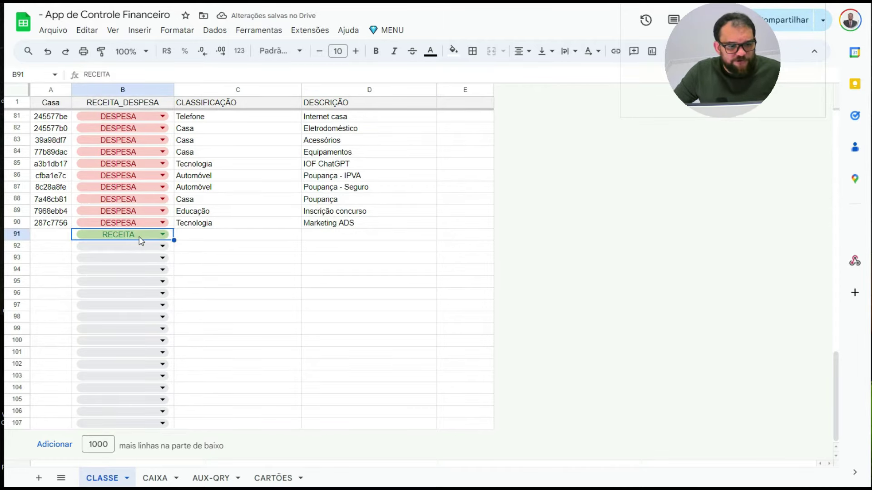
left_click(224, 235)
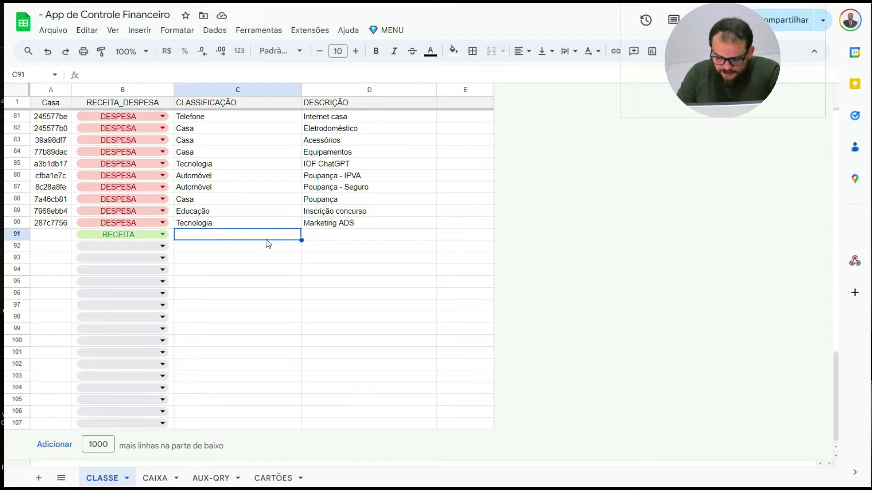
type("Criad")
key("BackSpace")
key("BackSpace")
key("BackSpace")
key("BackSpace")
key("BackSpace")
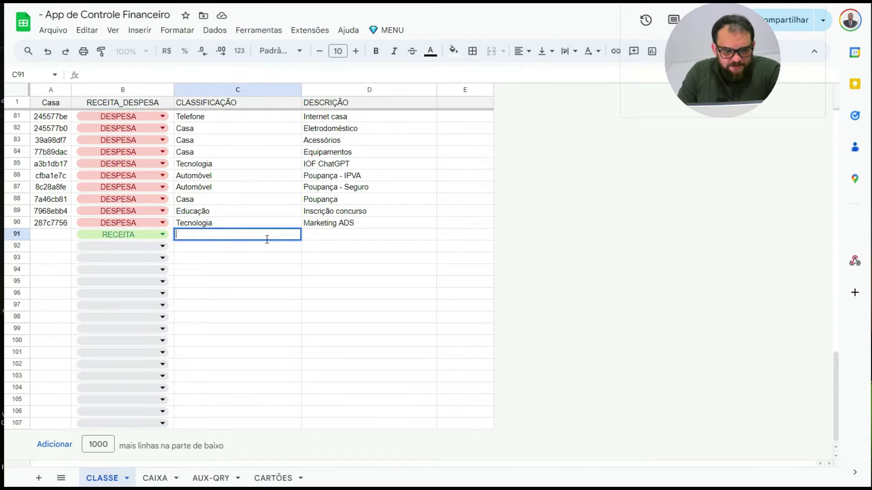
type("Venda de Cam")
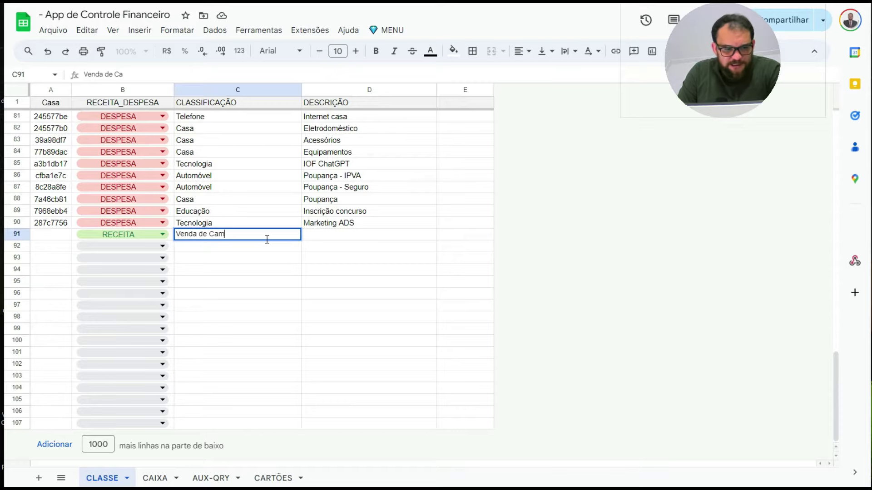
type("isetas")
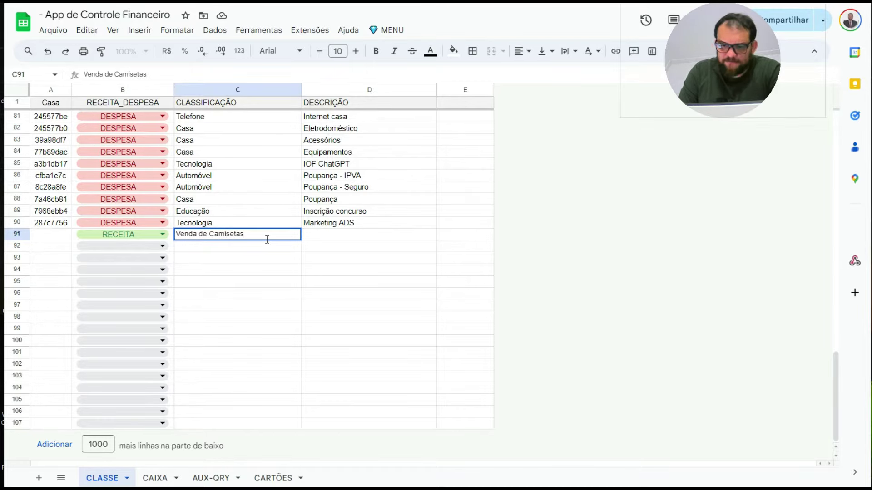
key("BackSpace")
key("BackSpace")
key("BackSpace")
key("BackSpace")
key("BackSpace")
key("Return")
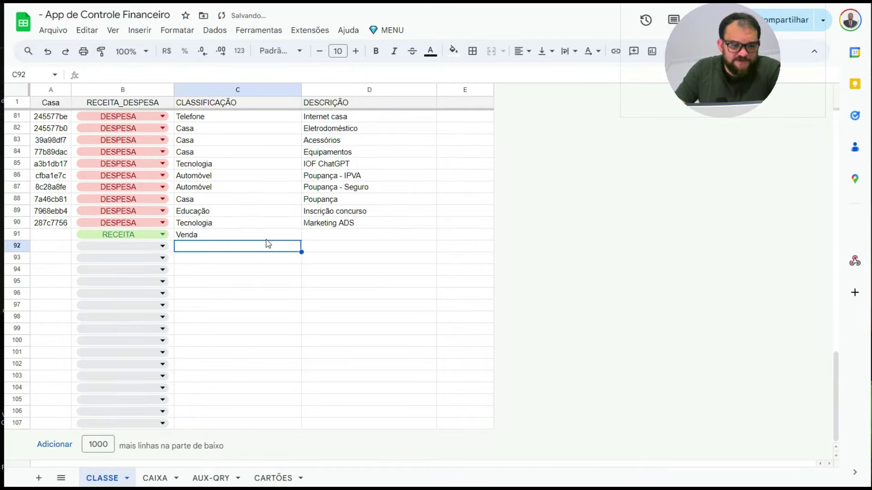
key("Up")
key("Right")
type("Camis")
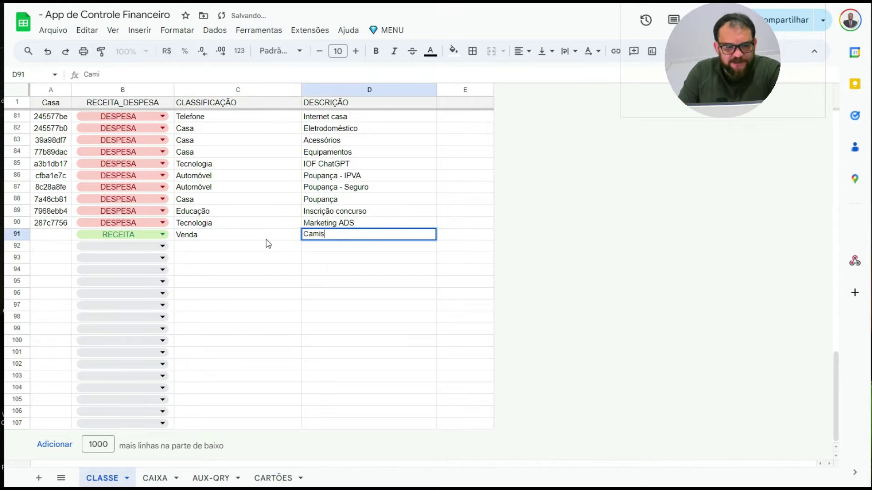
type("eta")
key("Return")
Fill row 92 as RECEITA, category Venda, and type the description Permume
key("Left")
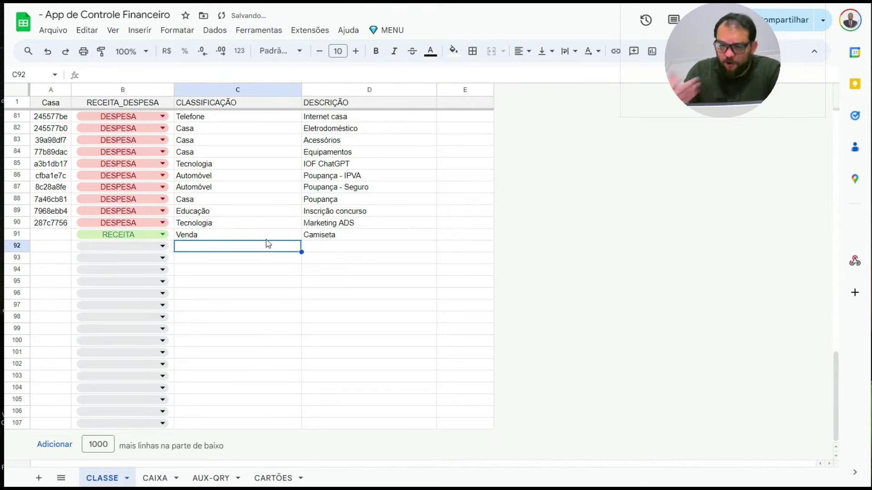
key("Left")
type("re")
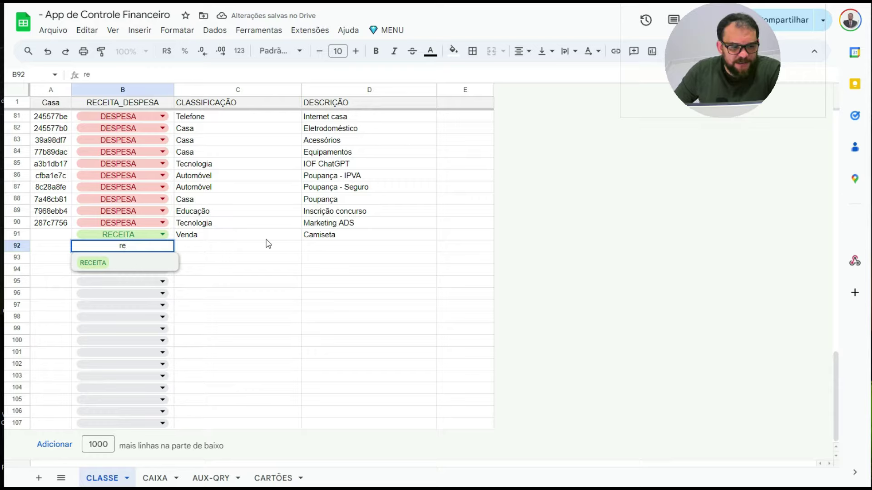
left_click(143, 264)
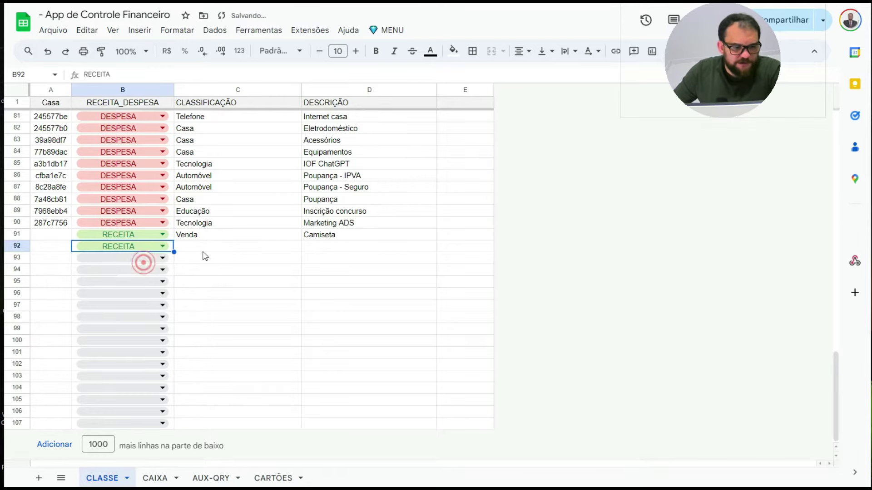
left_click(204, 248)
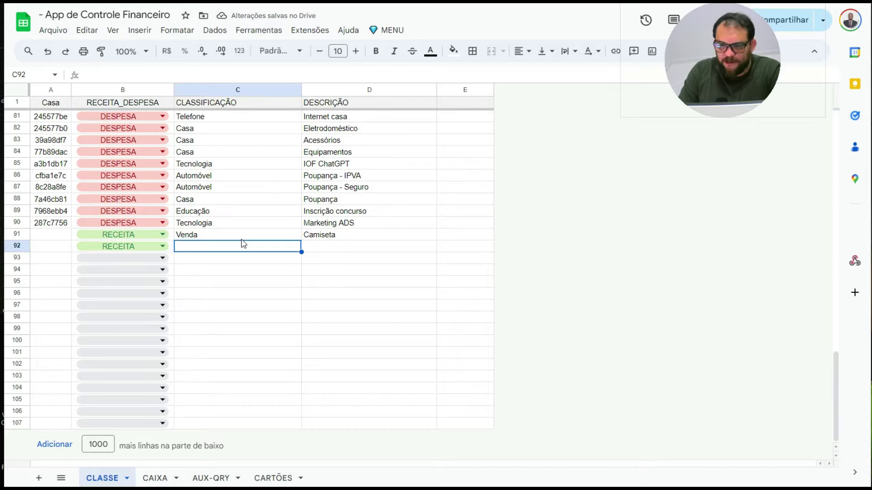
type("Venda")
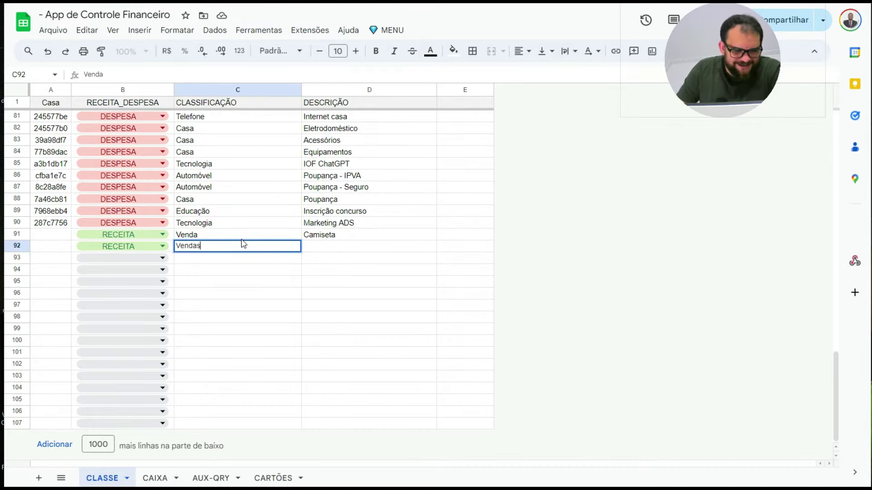
key("Return")
key("Up")
key("Right")
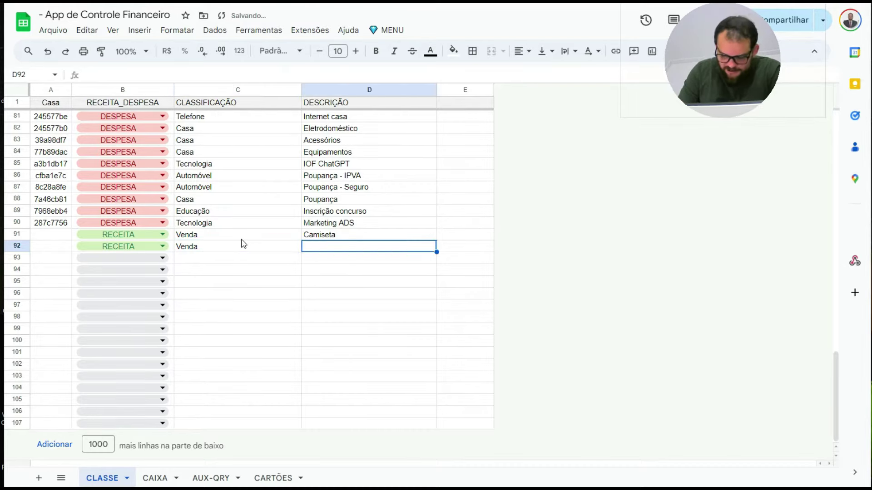
type("Permu")
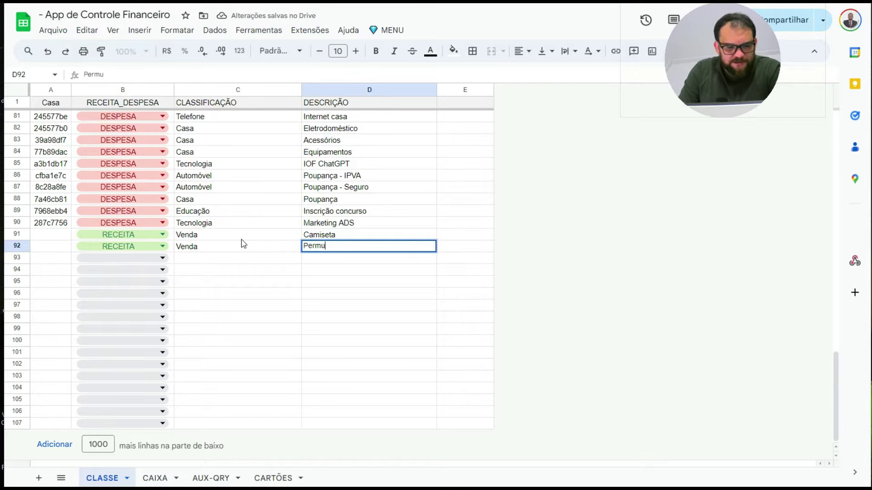
type("me")
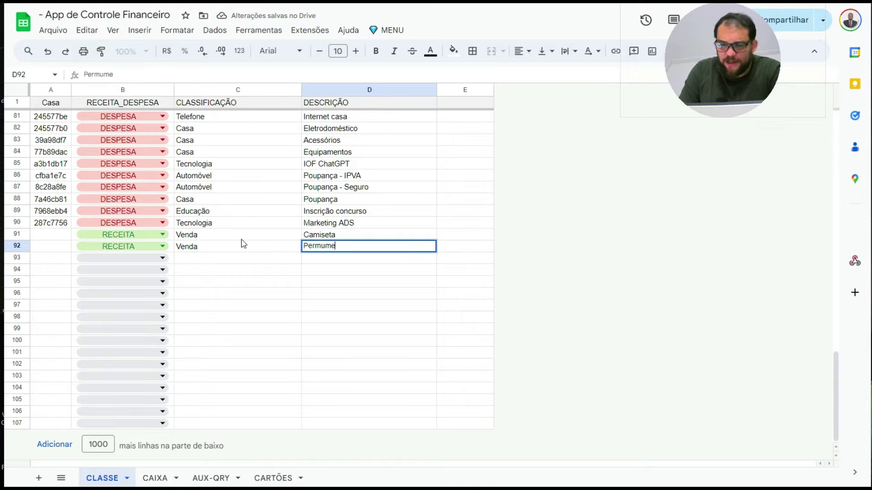
Commit Permume as the row 92 description
key("Return")
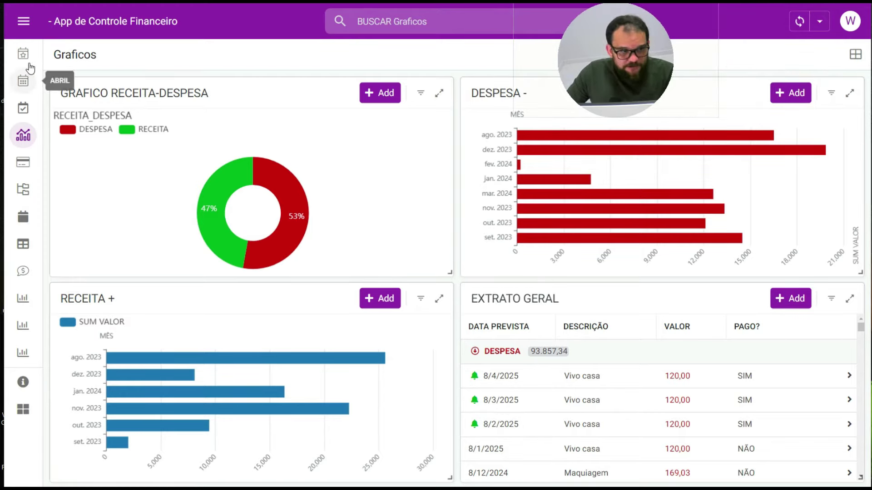
Show the MARÇO view with four March 2024 expenses totalling 691,16
left_click(22, 56)
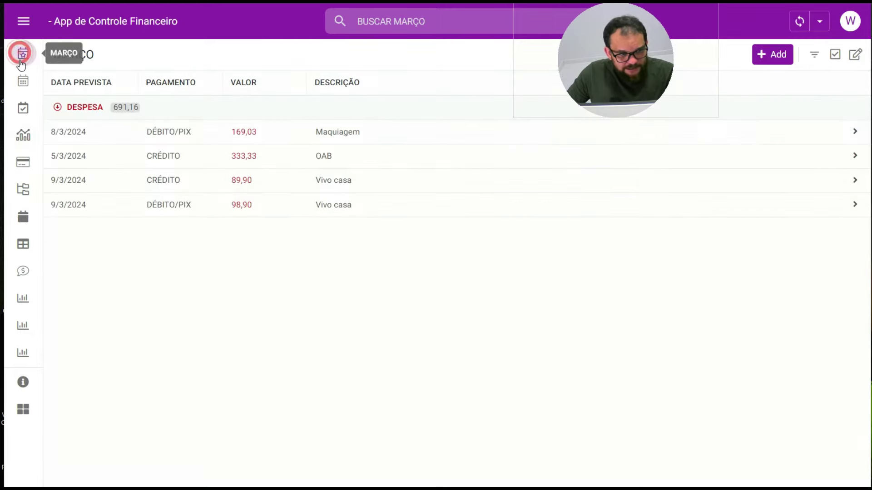
left_click_drag(537, 222, 670, 338)
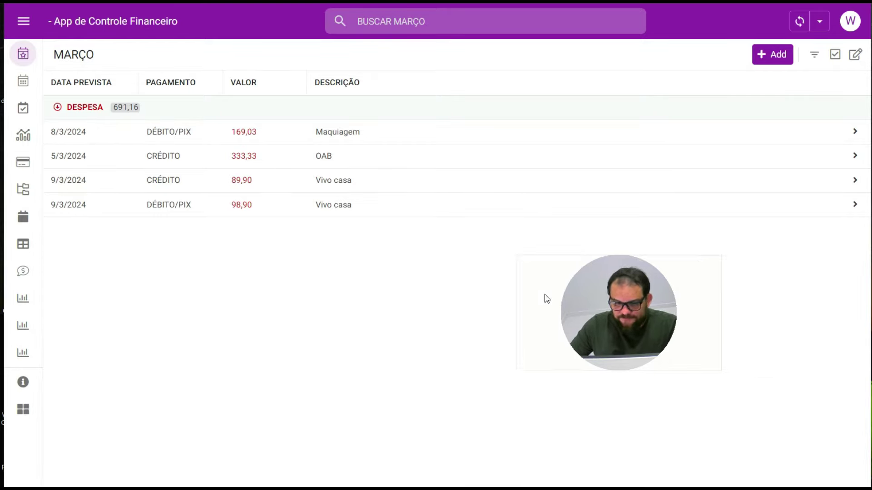
mouse_move(681, 318)
left_mouse_down()
mouse_move(573, 334)
mouse_move(374, 326)
mouse_move(311, 308)
left_mouse_up()
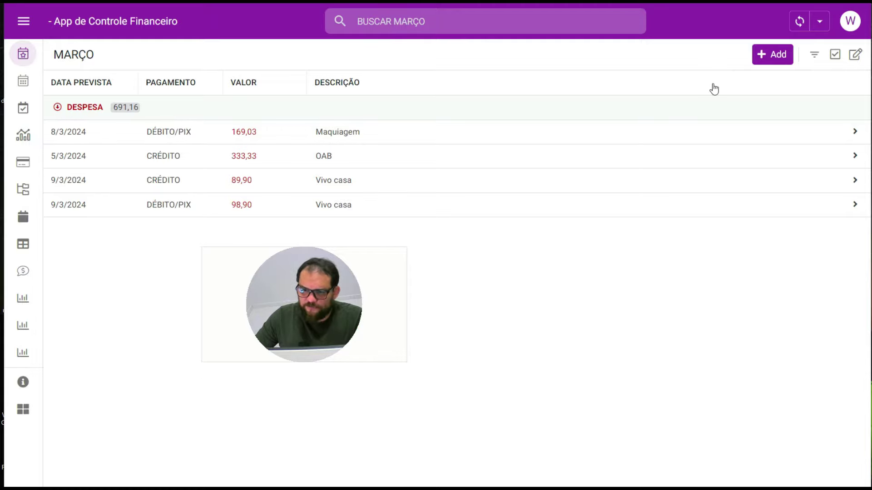
Open a blank MesCorrenteNãoPago form dated 10/03/2024 and look through its fields
left_click(770, 54)
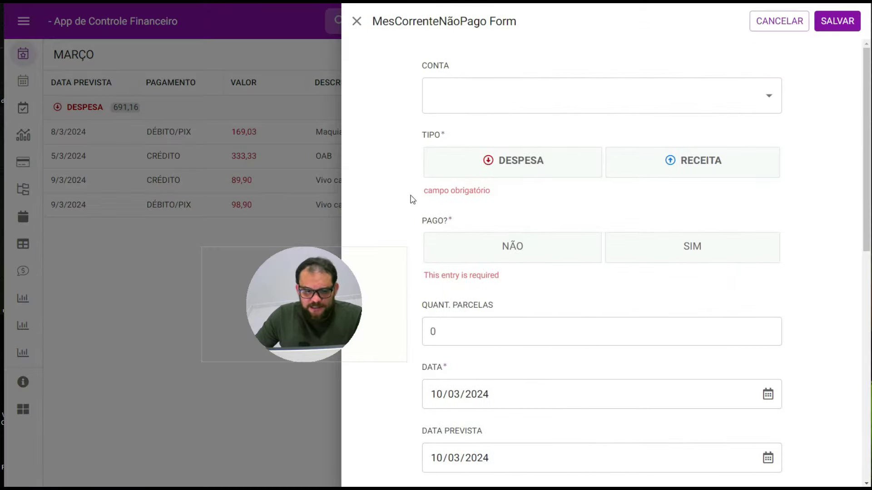
scroll(585, 273, "down", 10)
scroll(589, 281, "up", 3)
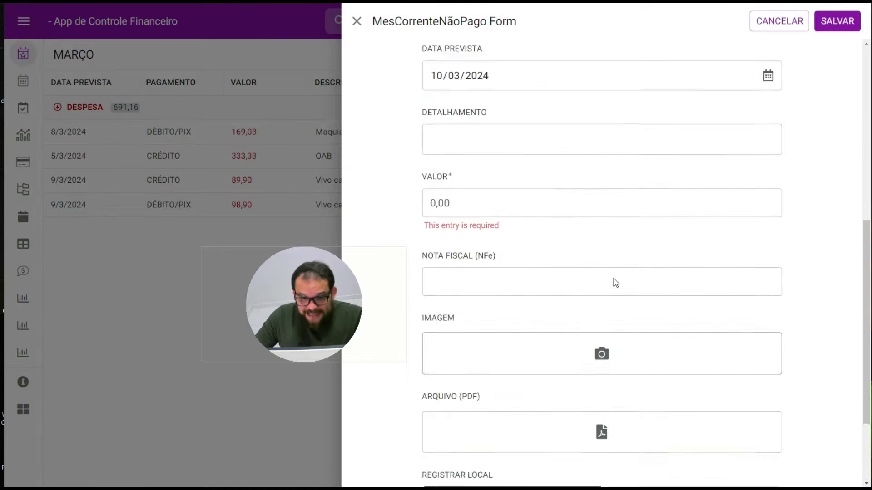
scroll(589, 281, "up", 7)
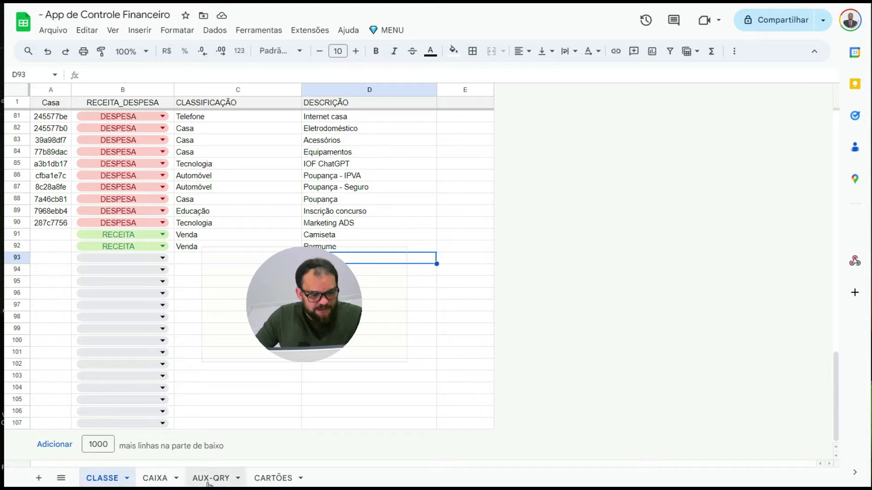
left_click(155, 478)
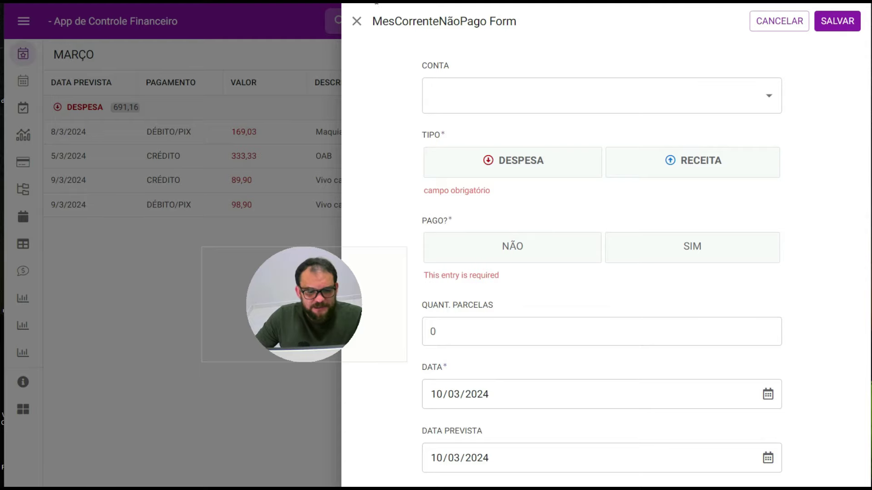
Make the entry a DESPESA on the NUBANK account
left_click(535, 88)
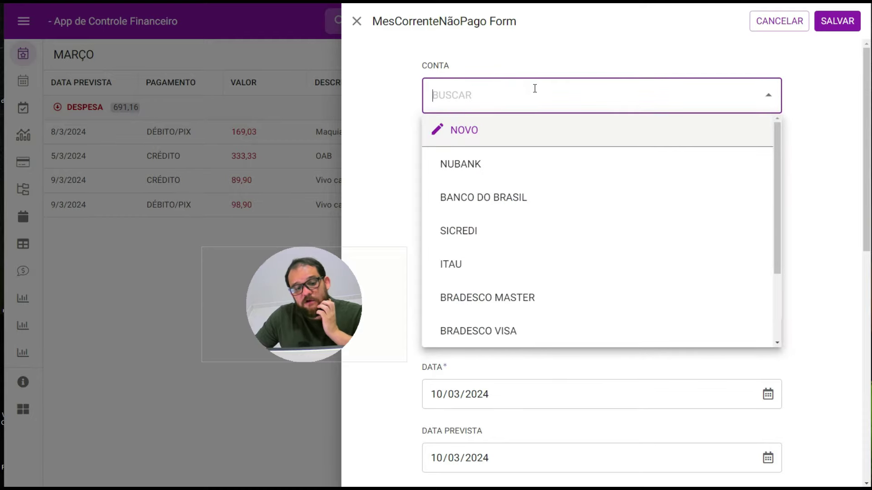
left_click(544, 164)
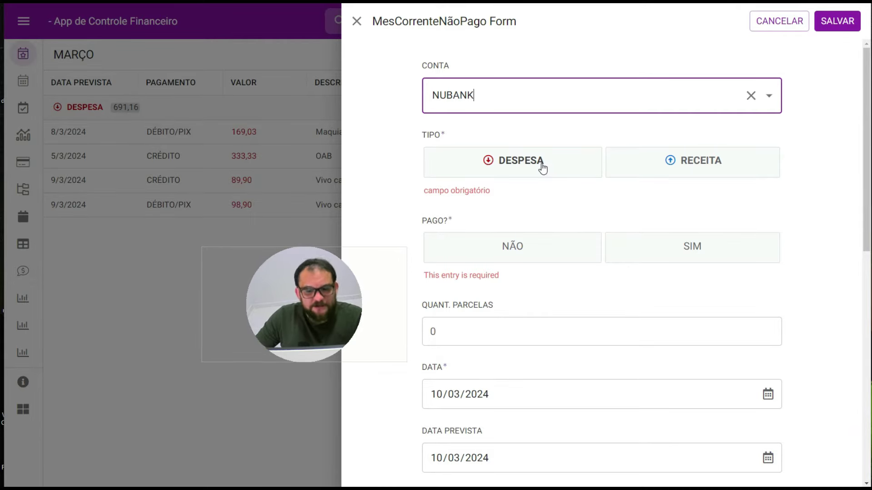
left_click(542, 168)
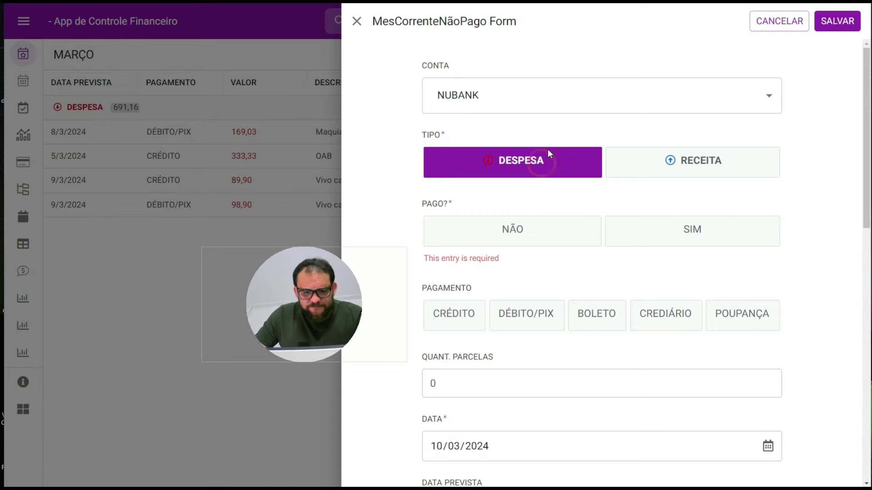
scroll(500, 146, "down", 2)
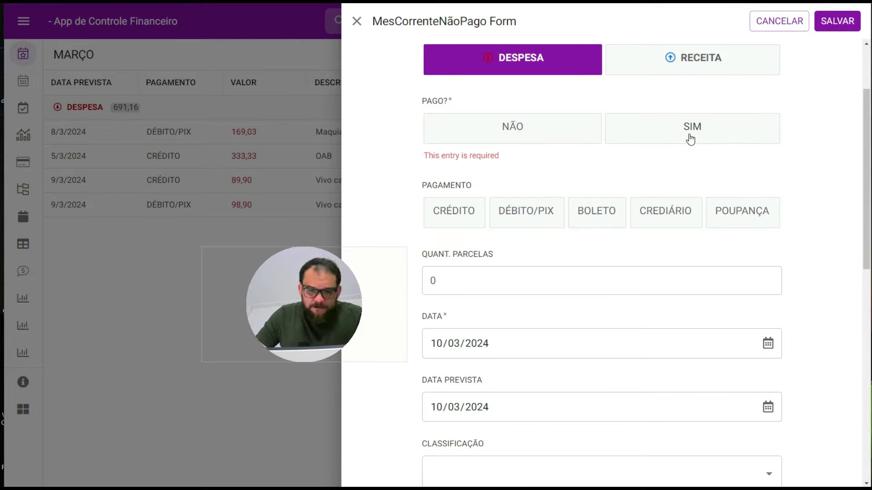
Mark the expense unpaid (NÃO) with CRÉDITO payment, filling invoice days 2 and 24
left_click(568, 142)
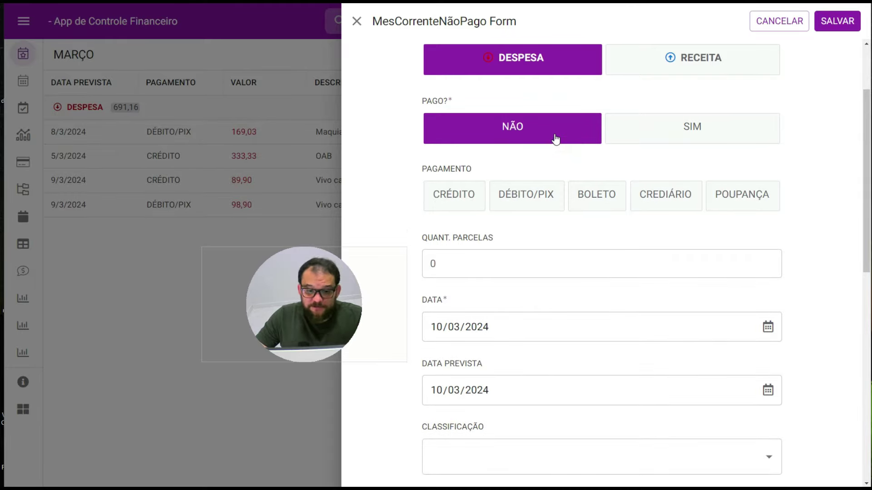
left_click(685, 124)
left_click(470, 135)
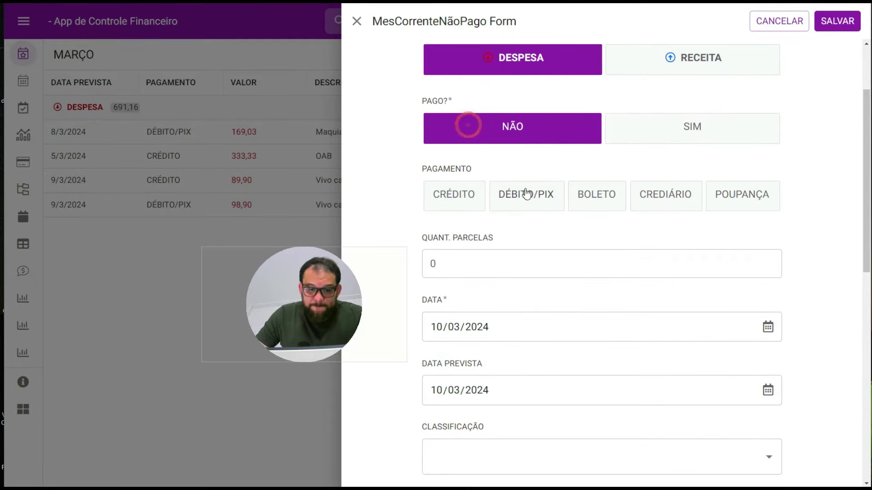
left_click(462, 198)
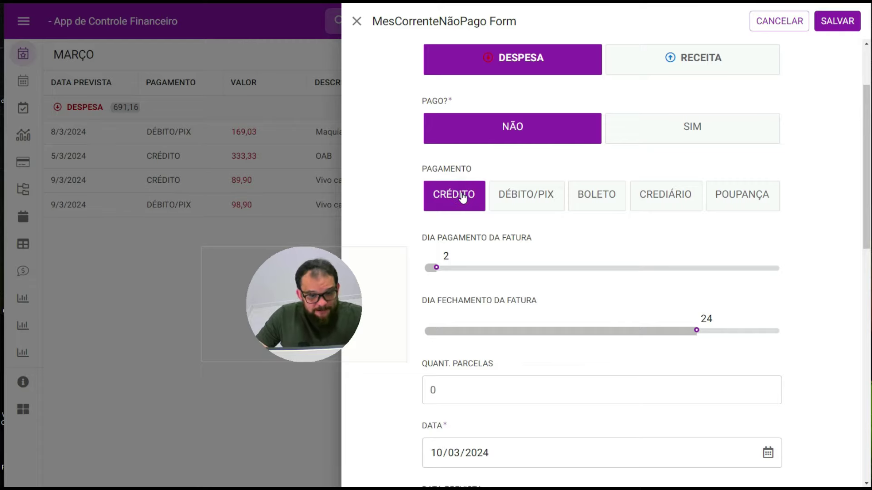
scroll(463, 190, "down", 2)
scroll(500, 190, "up", 3)
scroll(454, 136, "up", 2)
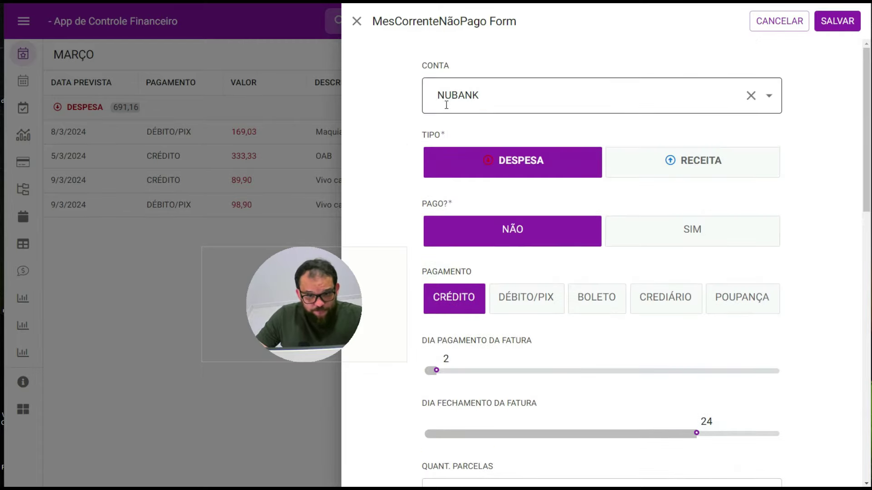
scroll(479, 98, "down", 2)
scroll(477, 179, "down", 2)
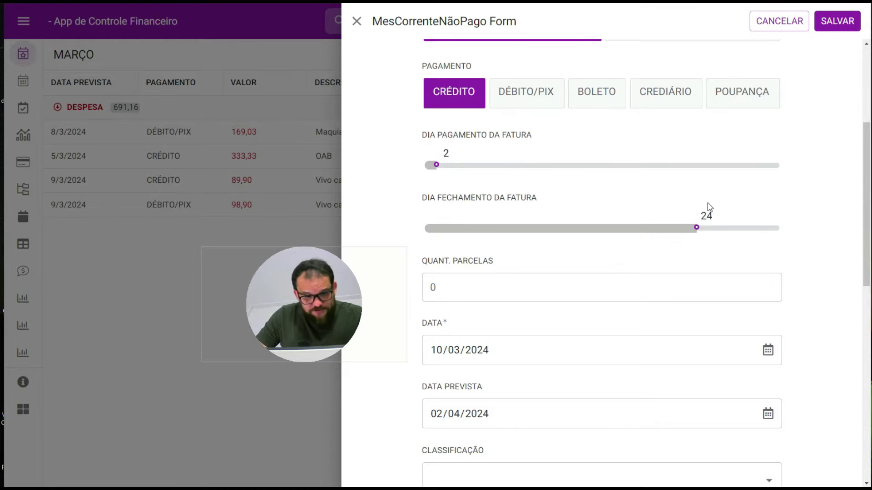
scroll(668, 206, "up", 2)
scroll(591, 202, "up", 1)
scroll(586, 236, "down", 3)
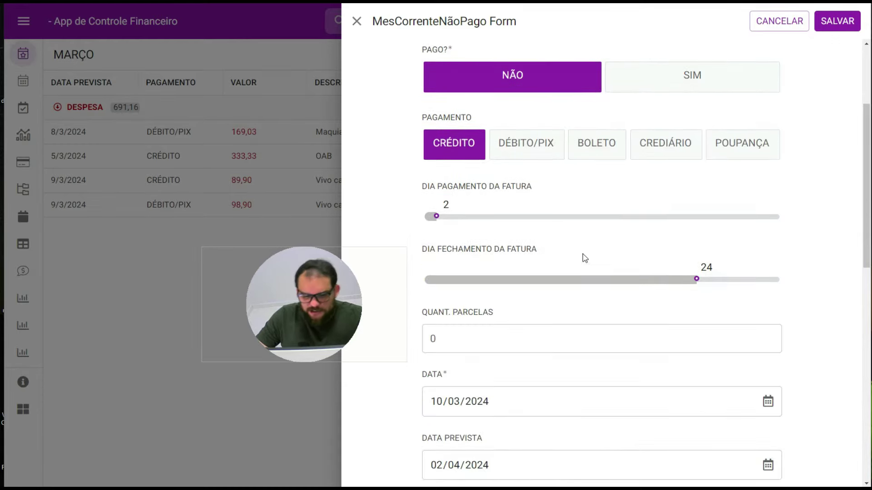
scroll(590, 216, "up", 2)
Switch the account to BANCO DO BRASIL and set invoice days 10 and 30
scroll(554, 159, "up", 1)
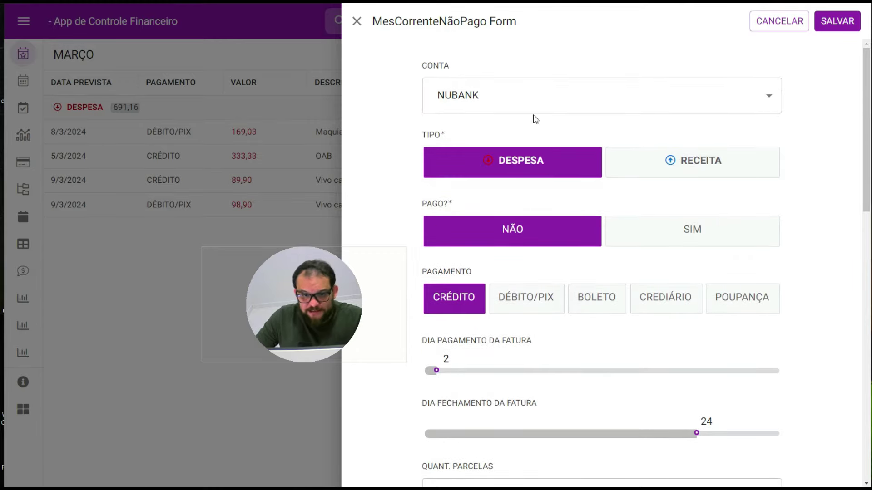
left_click(530, 96)
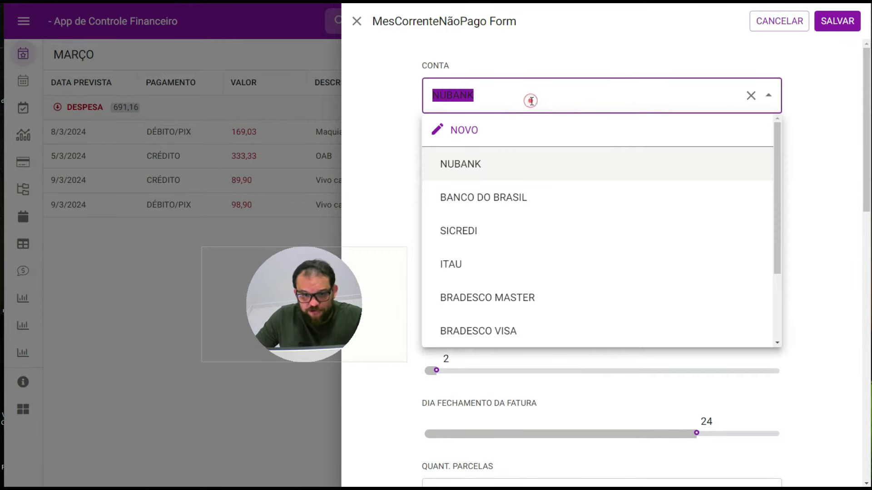
left_click(501, 204)
scroll(504, 191, "down", 5)
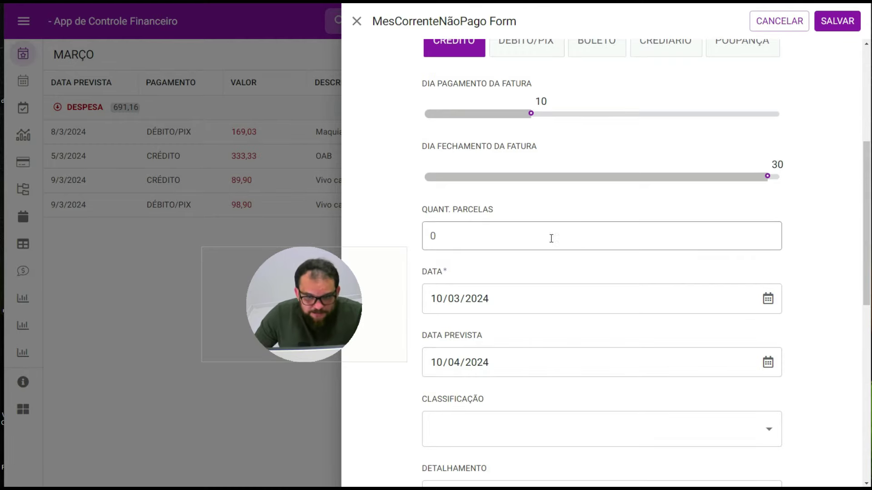
scroll(551, 238, "up", 3)
scroll(554, 301, "up", 3)
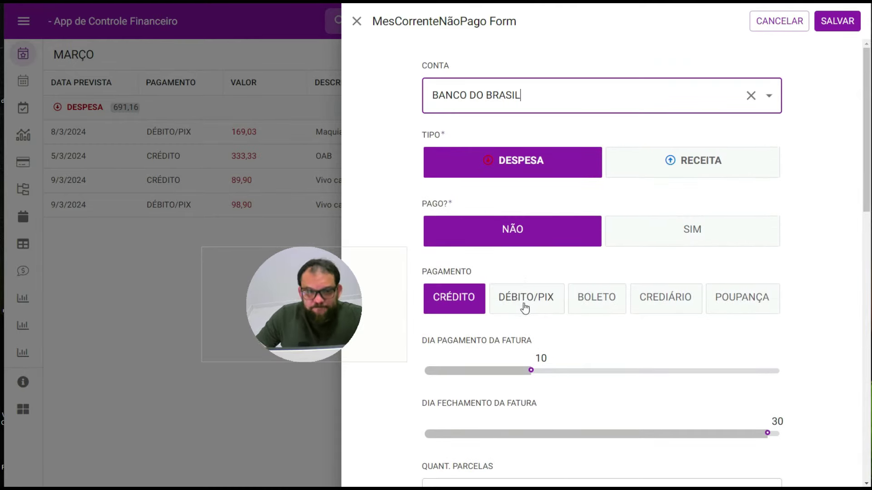
scroll(531, 304, "down", 3)
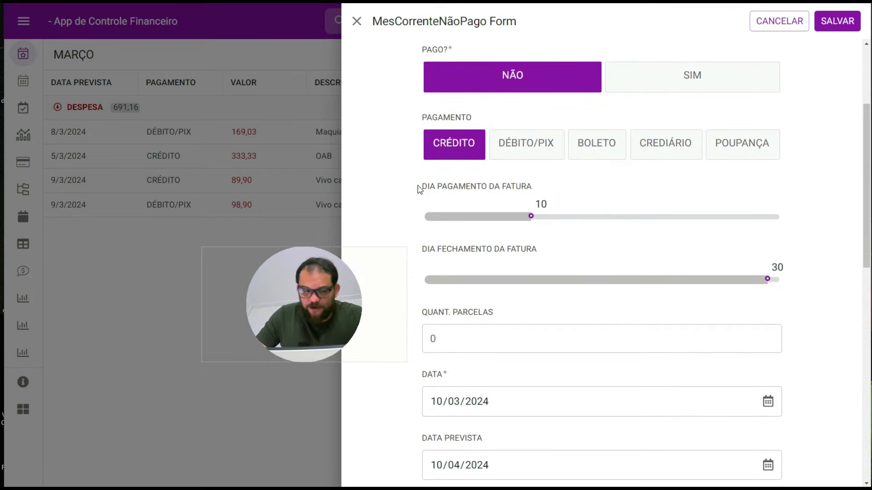
left_click(491, 217)
left_click(648, 226)
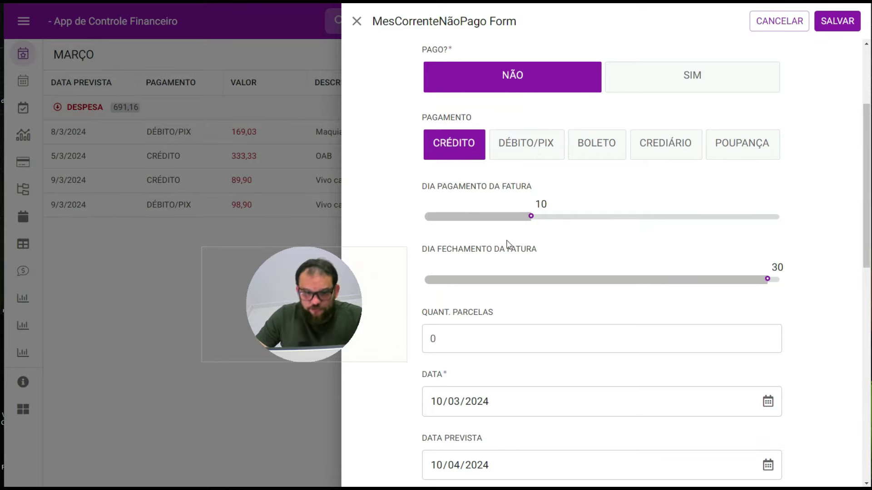
scroll(495, 252, "down", 3)
Enter 10 as the number of installments (QUANT. PARCELAS)
left_click(493, 185)
type("10")
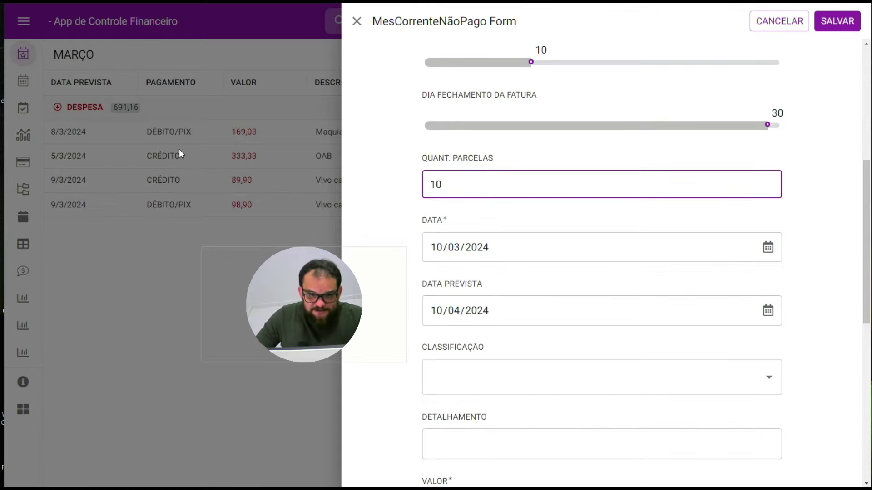
scroll(511, 211, "up", 2)
scroll(511, 211, "up", 2)
scroll(511, 211, "down", 6)
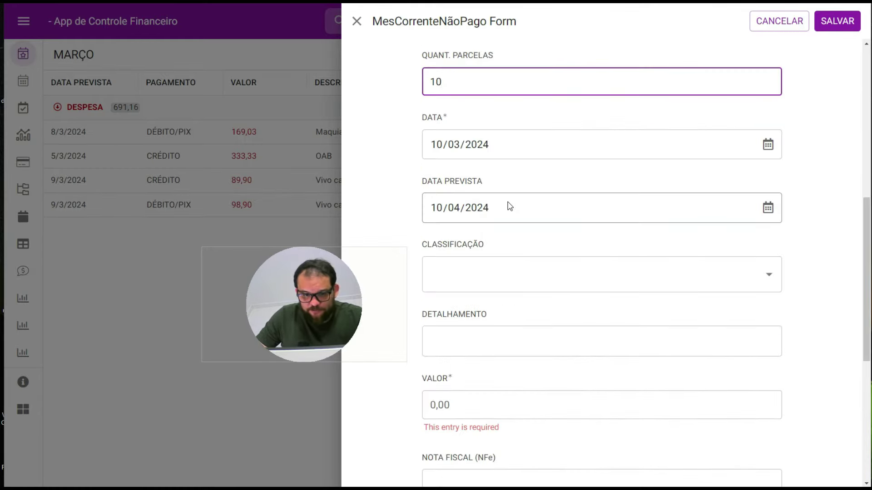
scroll(513, 205, "up", 5)
scroll(518, 201, "down", 4)
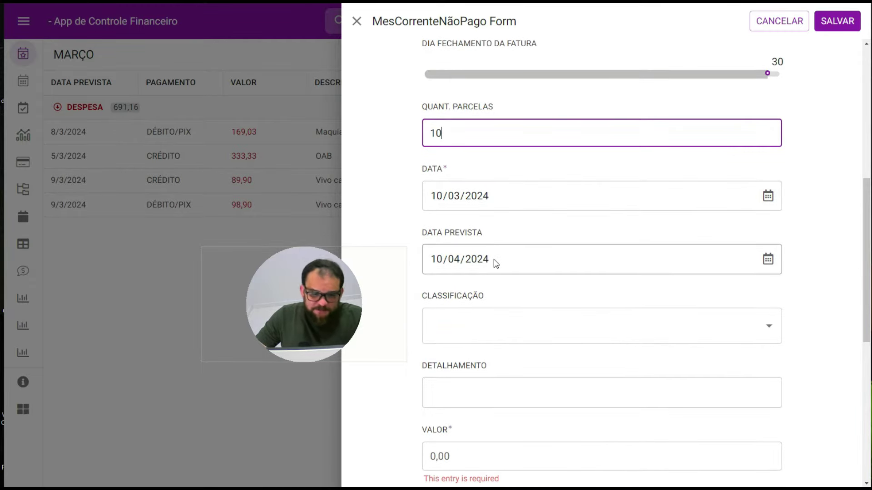
scroll(496, 266, "down", 1)
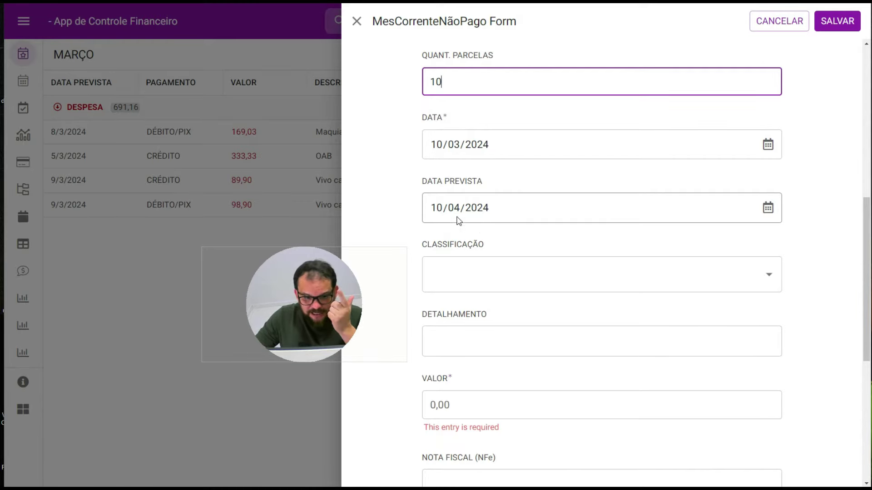
Classify the expense as Automóvel with the description Seguro carro
left_click(521, 270)
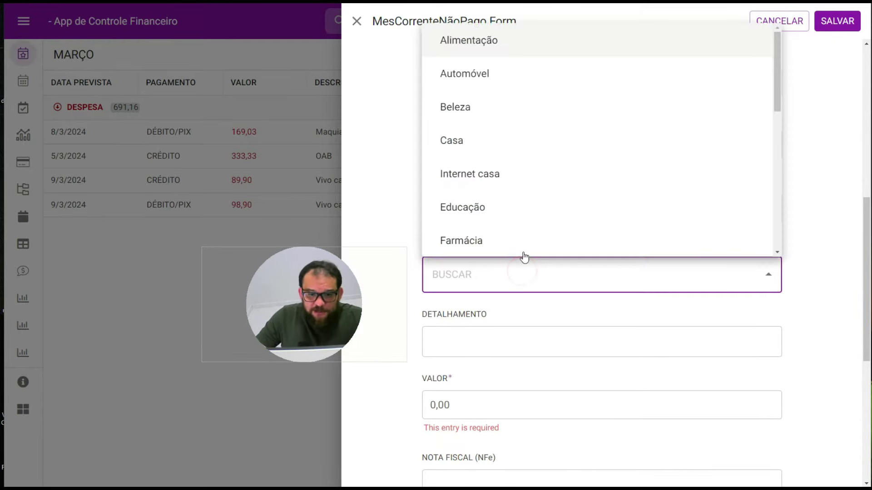
left_click(474, 73)
scroll(590, 183, "down", 3)
left_click(747, 194)
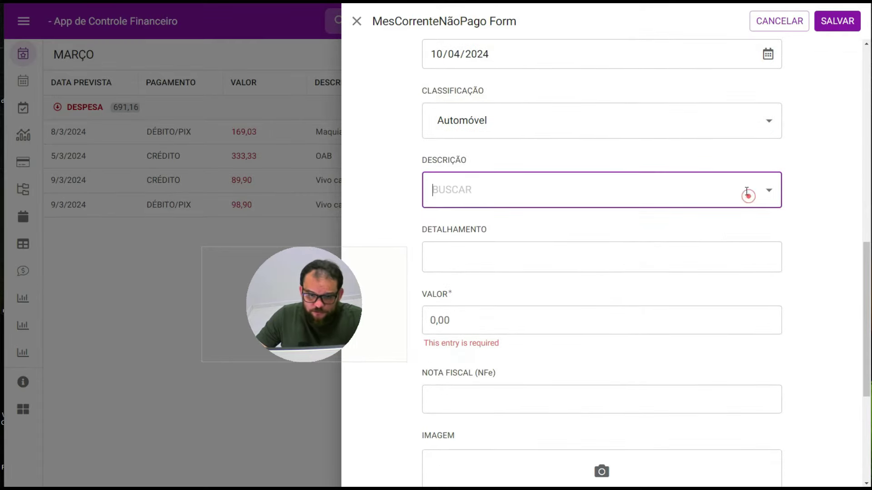
left_click(769, 190)
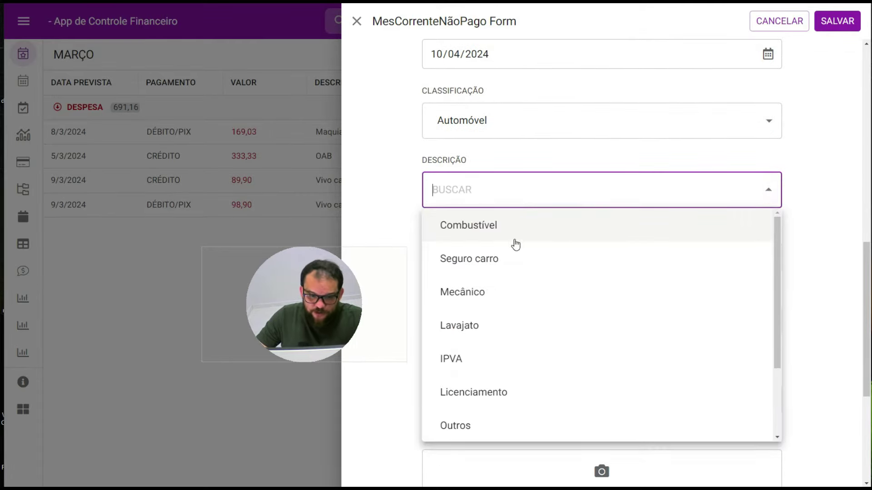
left_click(487, 259)
scroll(487, 257, "down", 1)
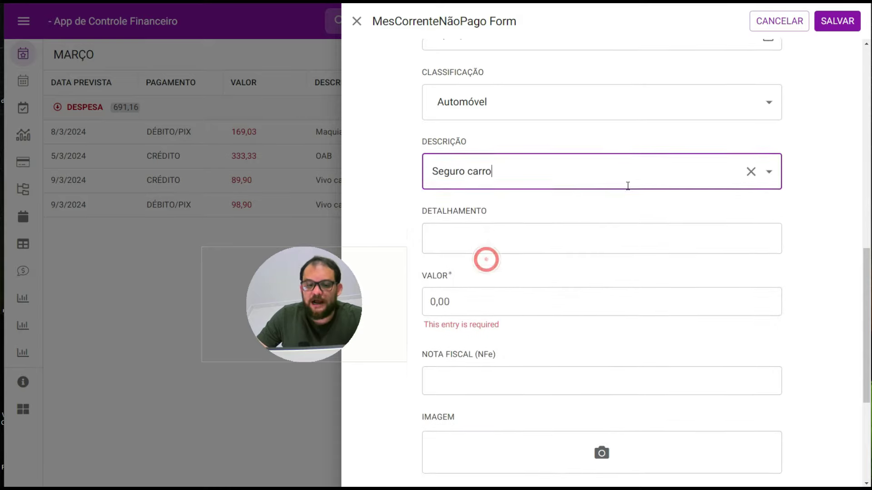
left_click(489, 214)
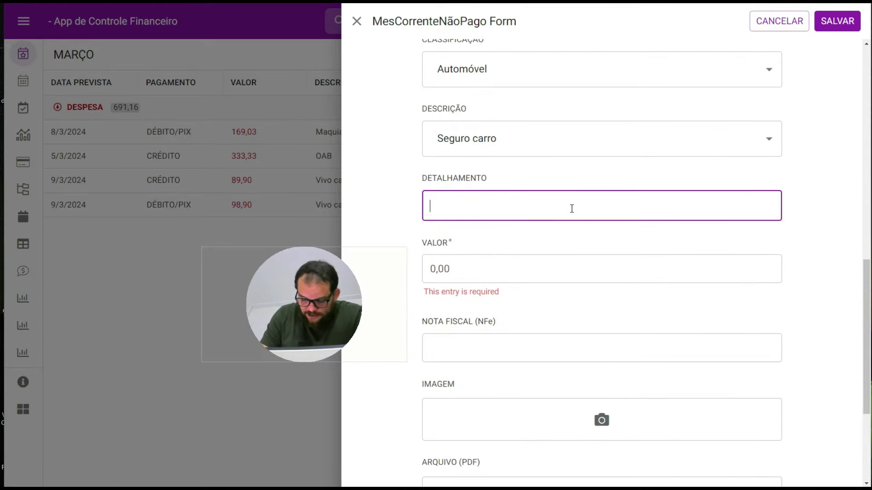
Enter the detail Seguro Azul and the amount 350,03
type("Seguro Azul")
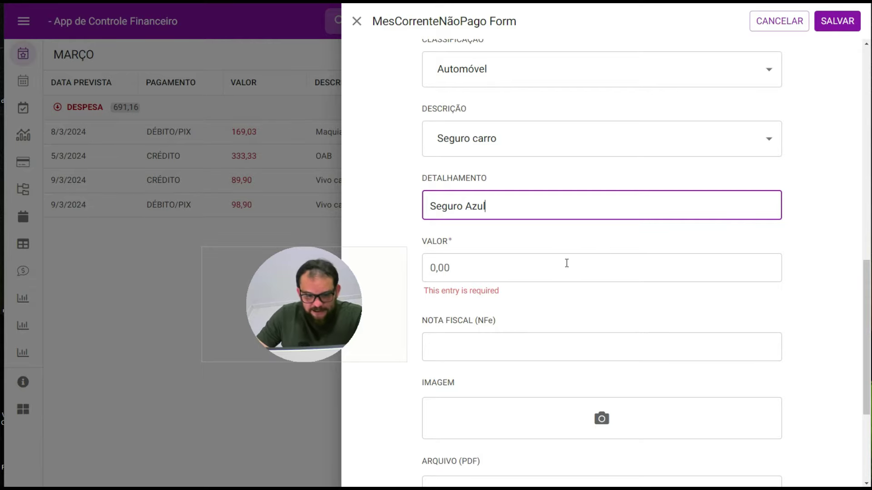
left_click(538, 269)
type("350,03")
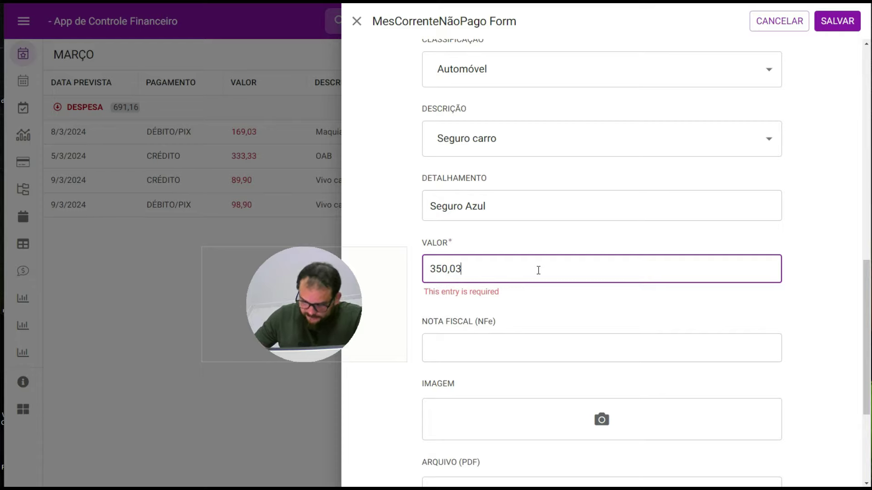
key("Tab")
left_click(465, 181)
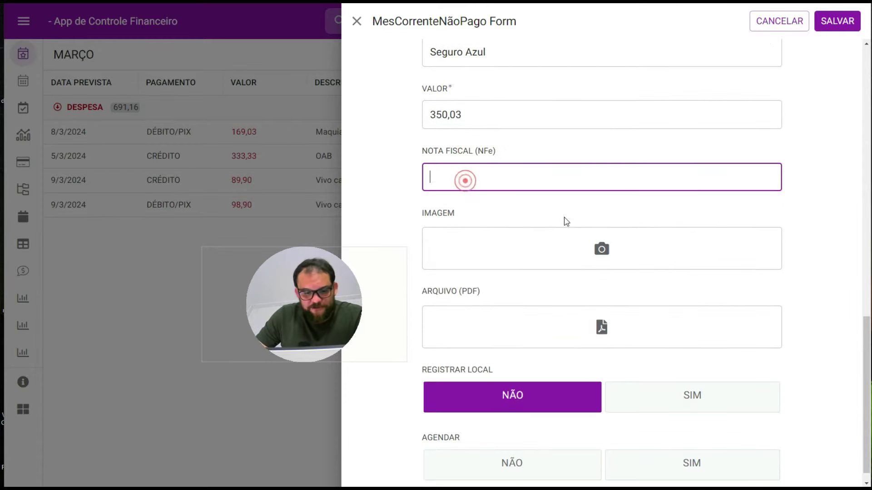
scroll(623, 267, "down", 1)
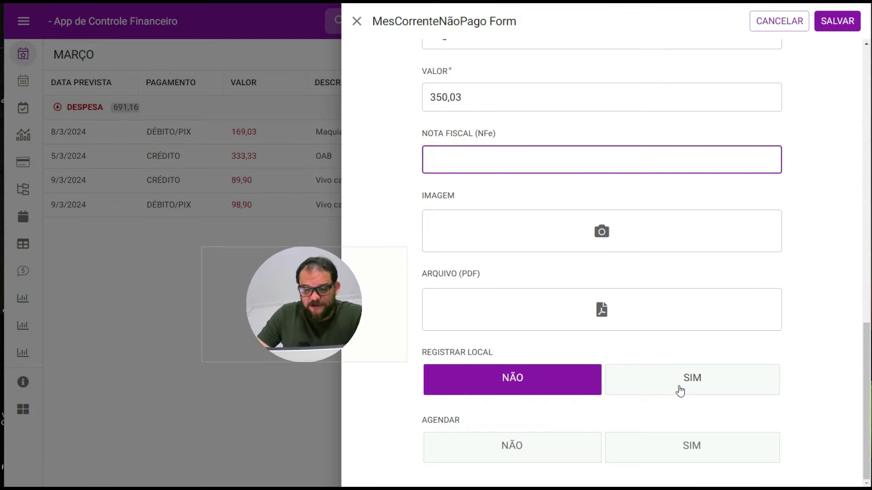
Turn on REGISTRAR LOCAL, name the place Posto da Maria and fill in the current coordinates
left_click(680, 389)
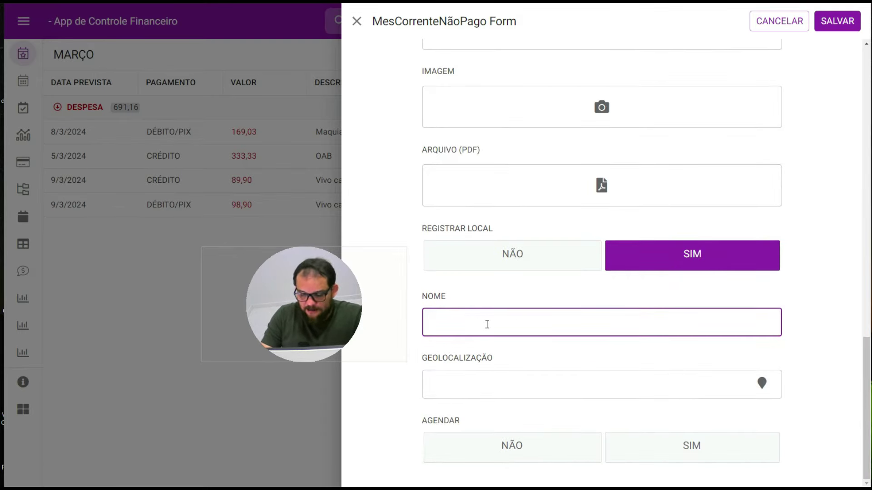
type("oi")
key("BackSpace")
key("BackSpace")
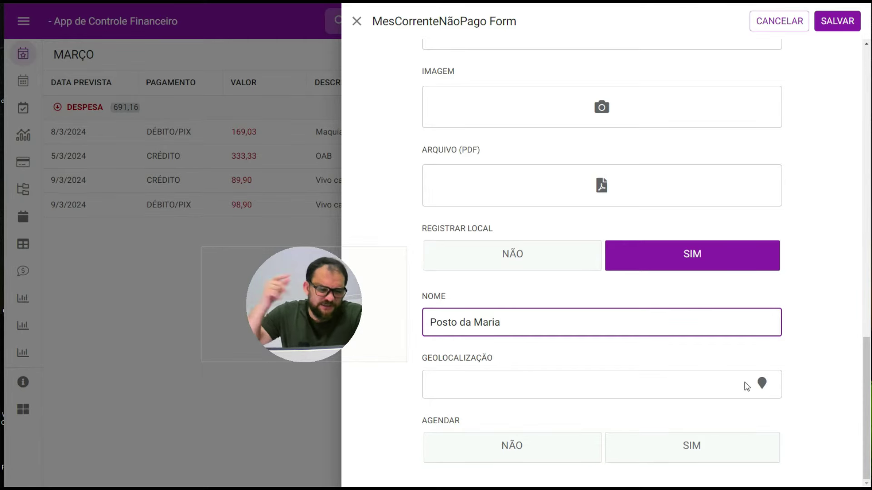
left_click(747, 386)
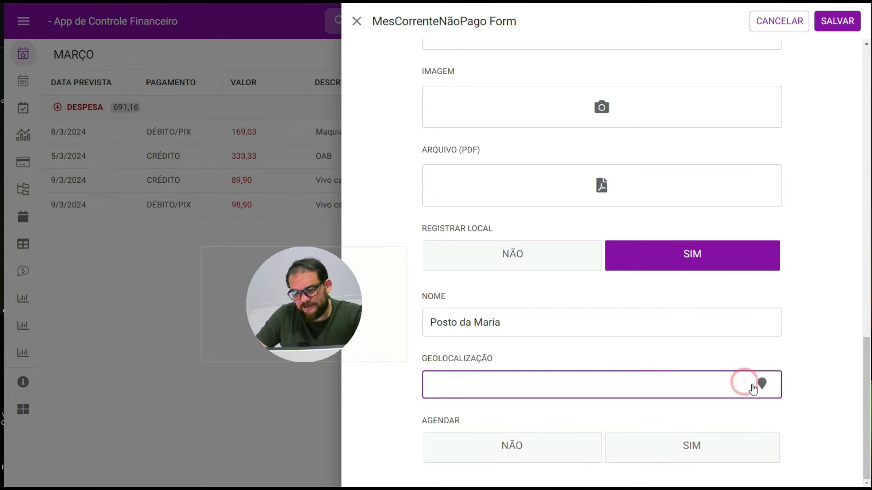
left_click(763, 385)
Set AGENDAR to SIM so the expense will be scheduled
scroll(559, 277, "up", 4)
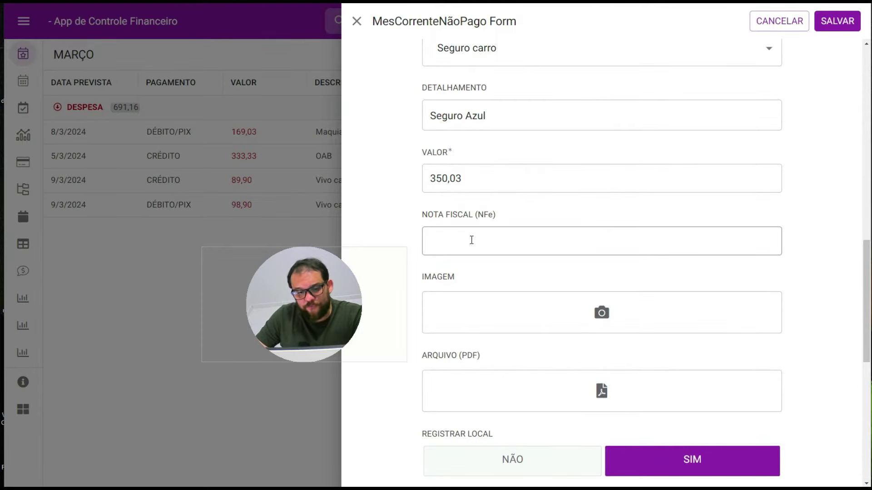
left_click(485, 236)
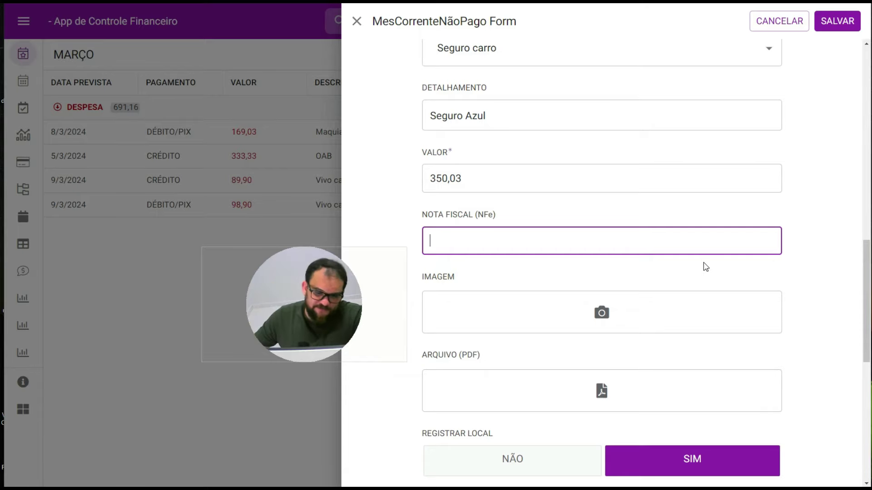
scroll(706, 266, "down", 2)
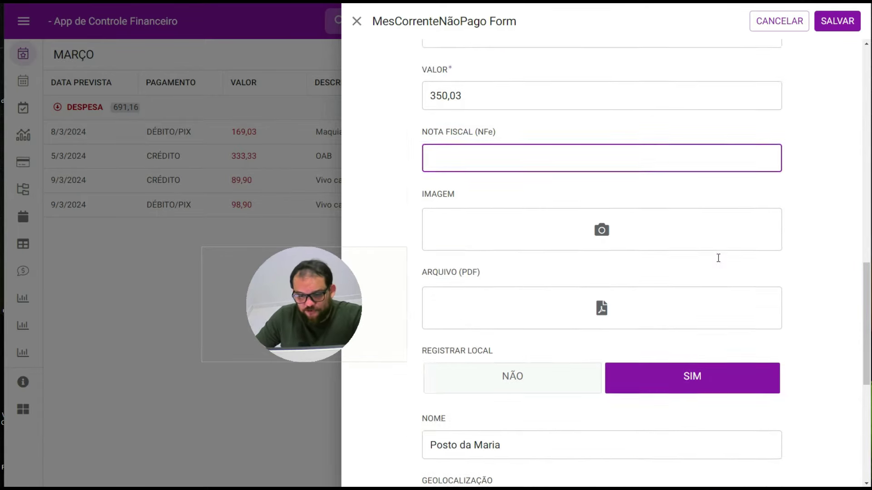
scroll(719, 256, "down", 4)
scroll(565, 226, "down", 4)
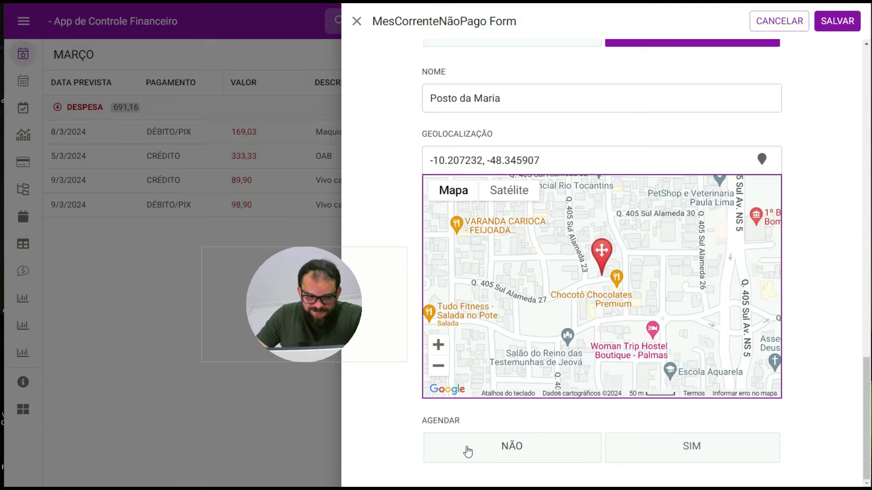
left_click(682, 448)
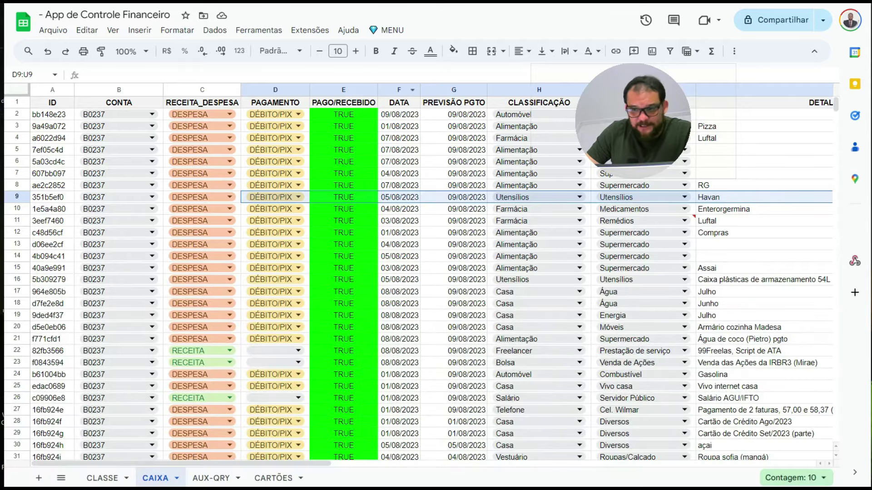
mouse_move(835, 107)
left_mouse_down()
mouse_move(835, 233)
mouse_move(844, 238)
mouse_move(835, 234)
left_mouse_up()
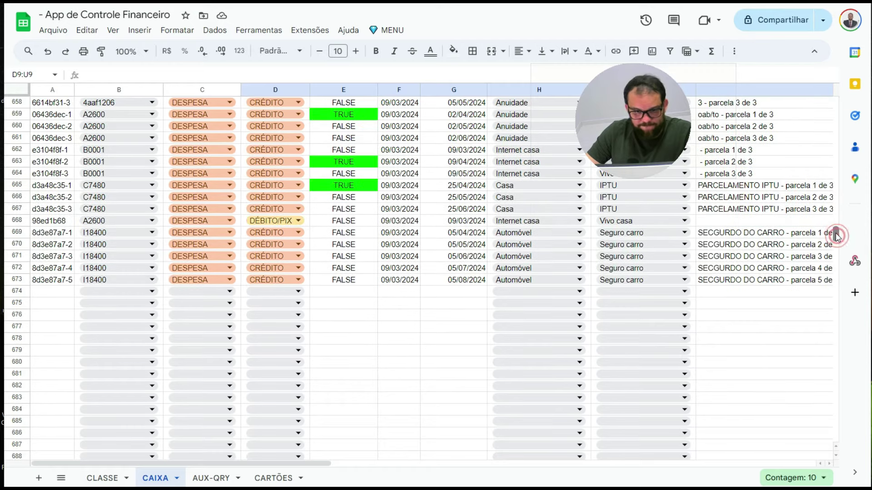
left_click(17, 279)
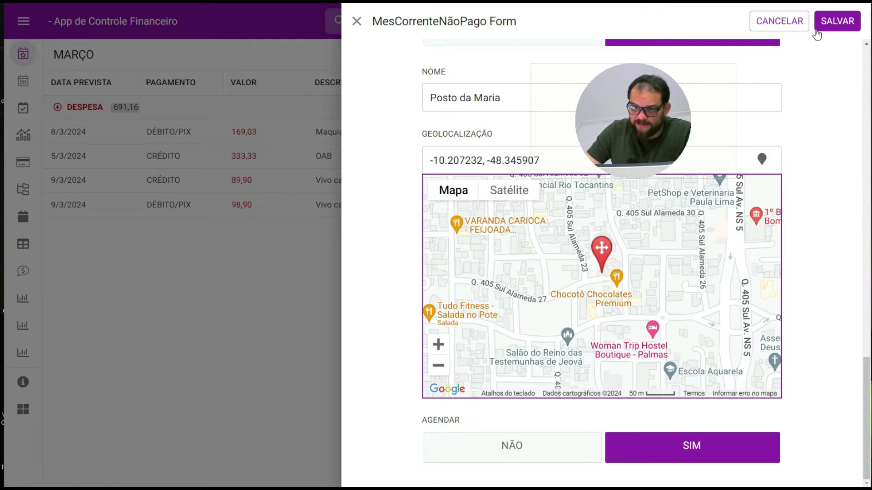
Save the Seguro Azul expense and bring its generated installment rows into view in CAIXA
left_click(837, 23)
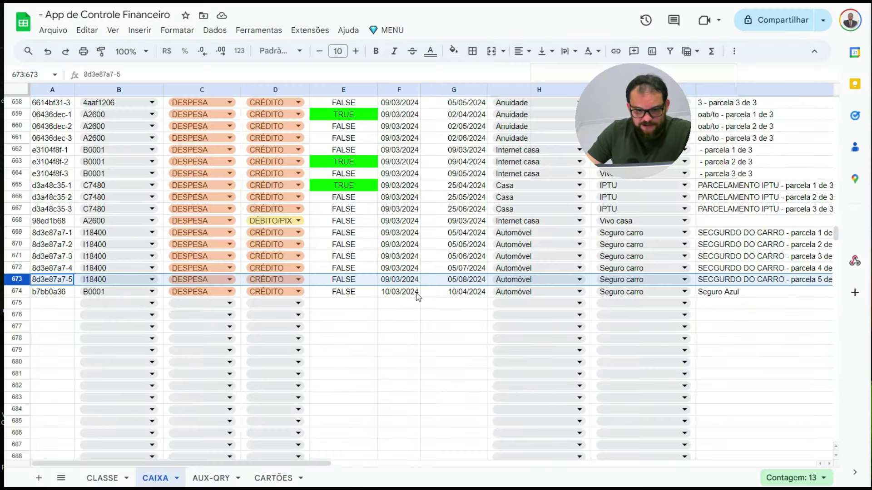
left_click(385, 292)
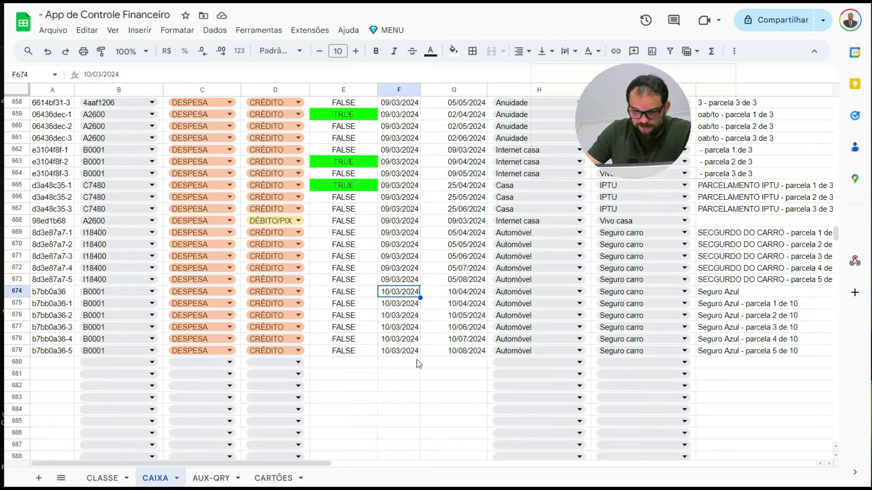
left_click(713, 304)
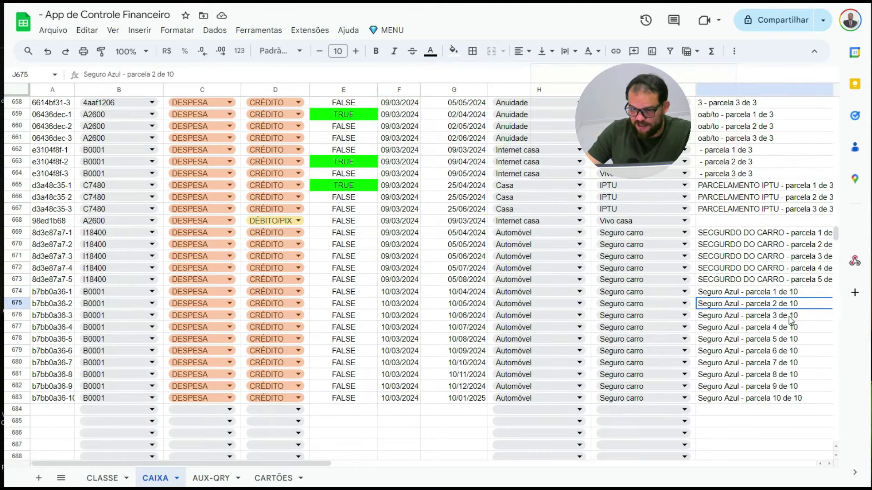
left_click_drag(282, 464, 441, 472)
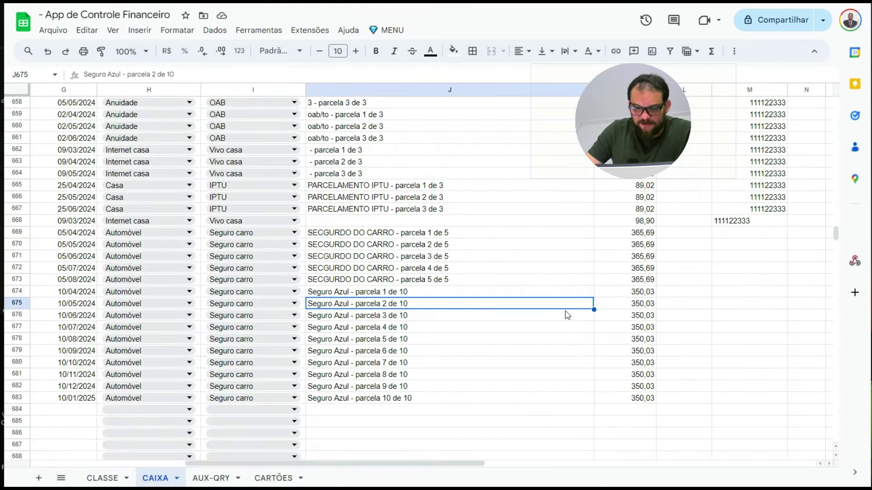
mouse_move(636, 279)
left_mouse_down()
mouse_move(635, 398)
mouse_move(636, 386)
left_mouse_up()
left_click_drag(468, 464, 725, 456)
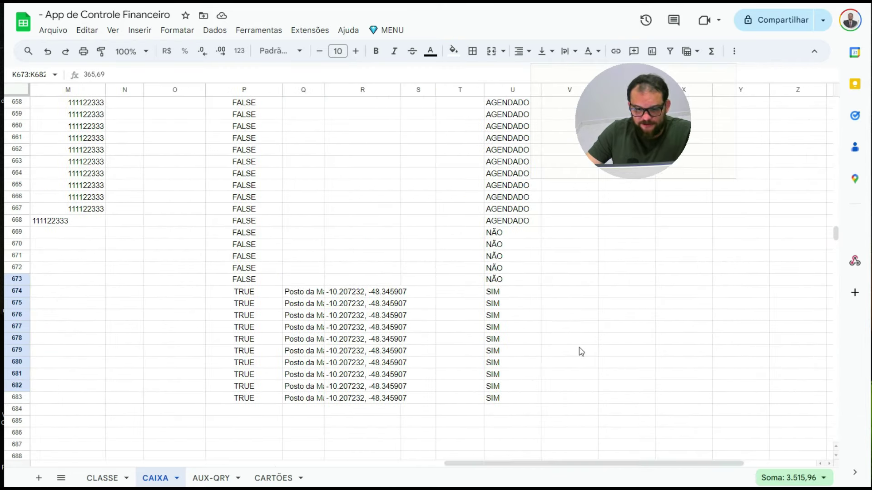
Check that column U reads SIM for each Seguro Azul installment row
left_click(491, 295)
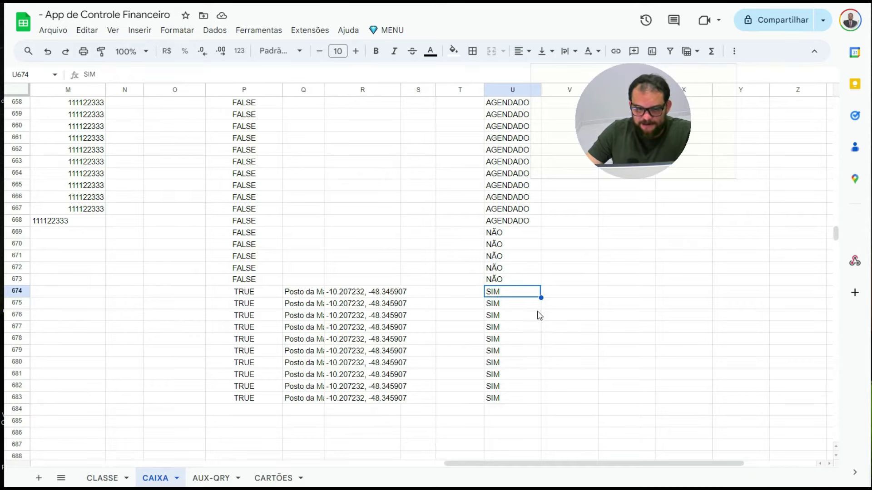
left_click(503, 303)
left_click(504, 315)
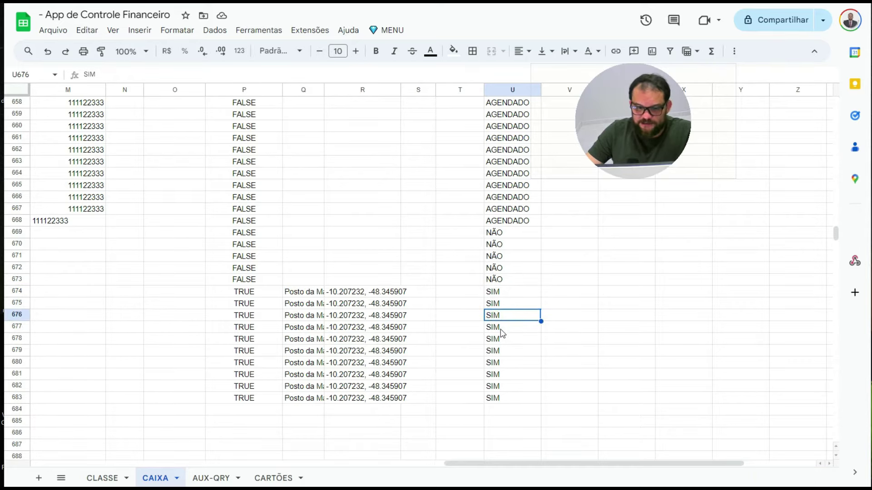
left_click(509, 350)
left_click(518, 423)
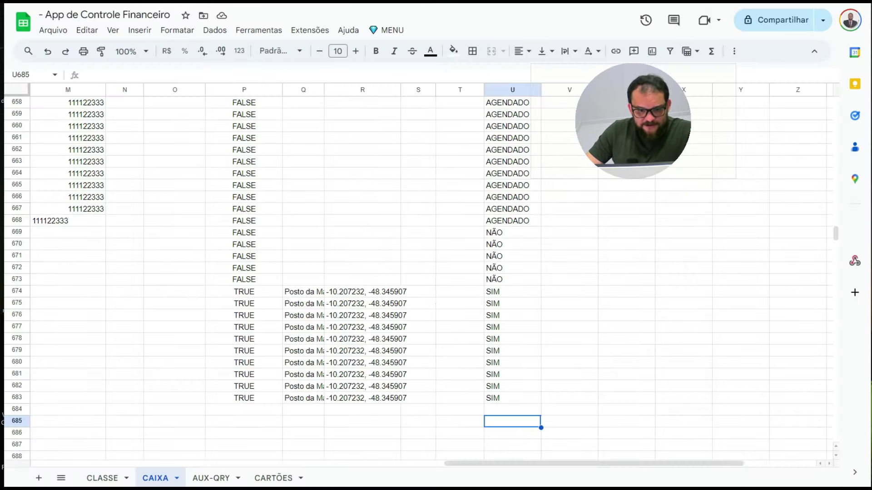
Run MENU > Agendar no Google and confirm rows 674–683 now read AGENDADO
left_click(386, 31)
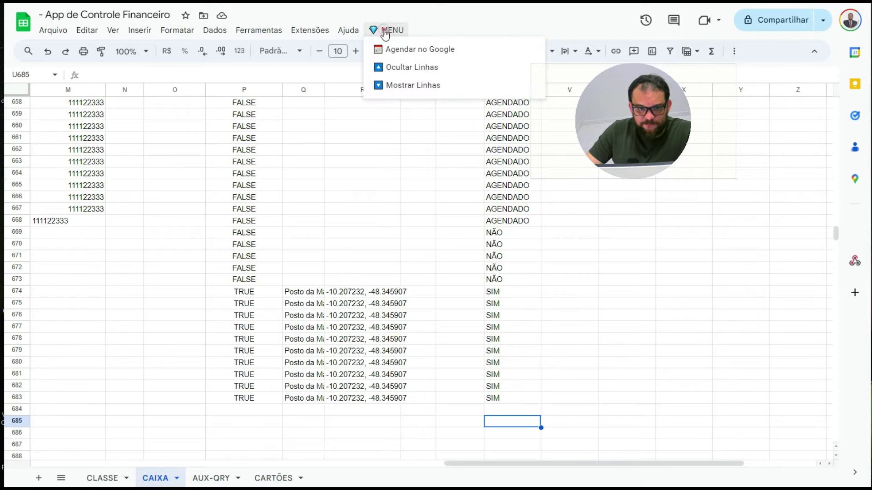
left_click(471, 53)
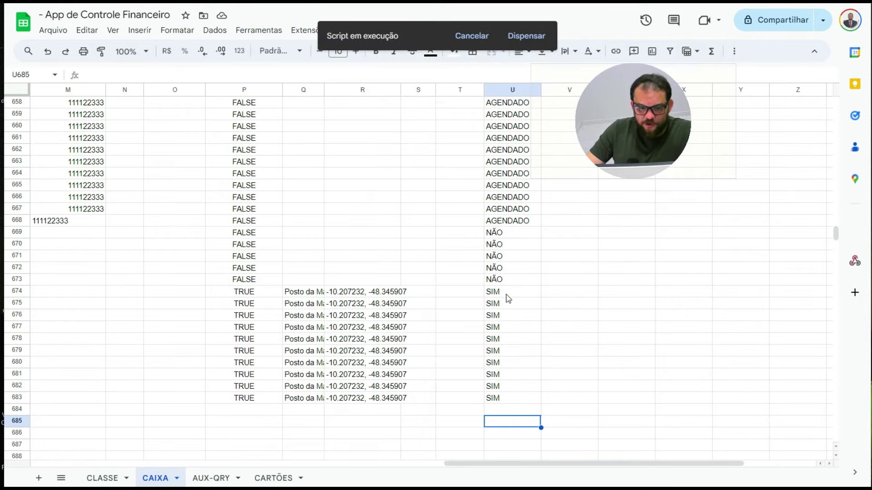
left_click_drag(505, 293, 500, 398)
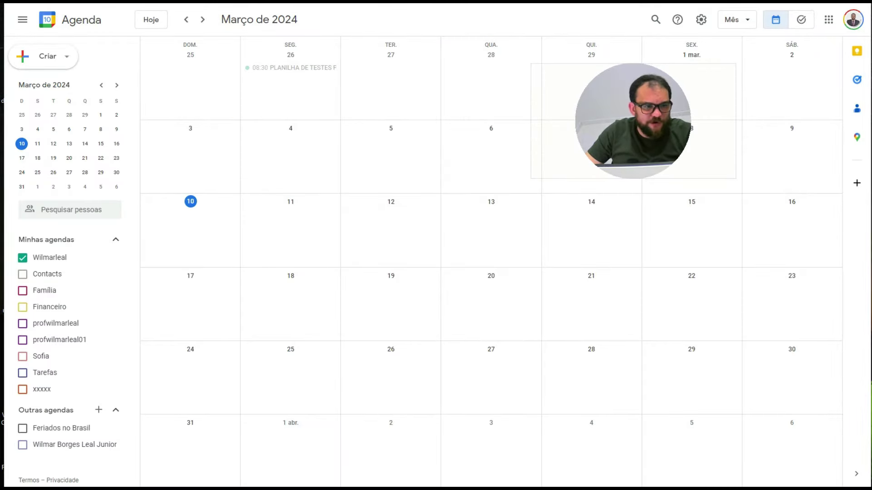
Reload the calendar, go to April 2024 and inspect the April 10 'DESPESA: Seguro carro' event
key("F5")
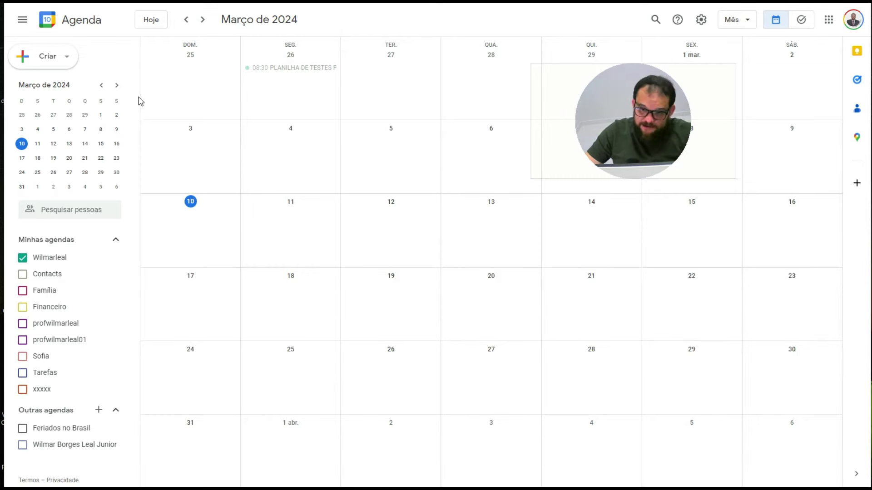
left_click(117, 86)
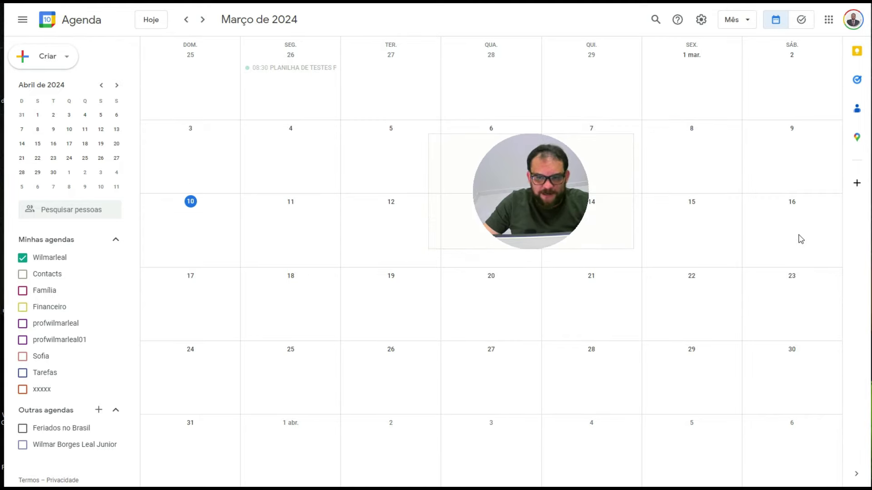
scroll(759, 260, "down", 1)
scroll(727, 253, "up", 1)
scroll(707, 253, "down", 1)
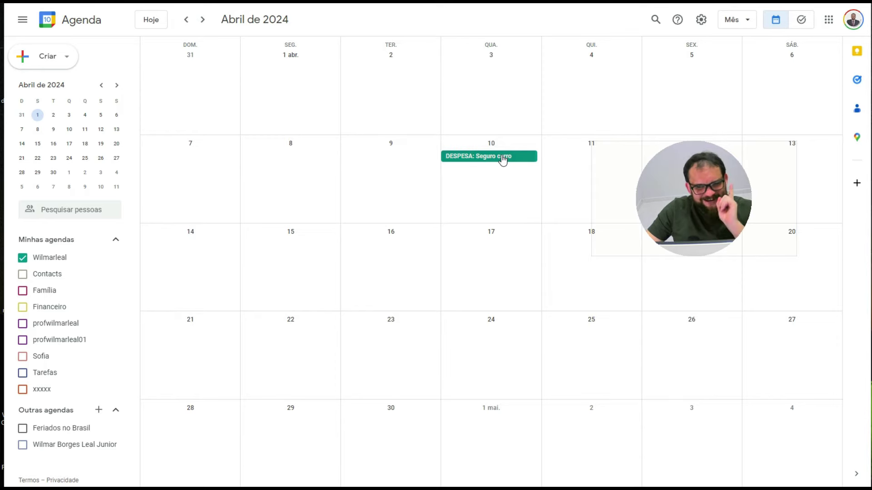
left_click(502, 158)
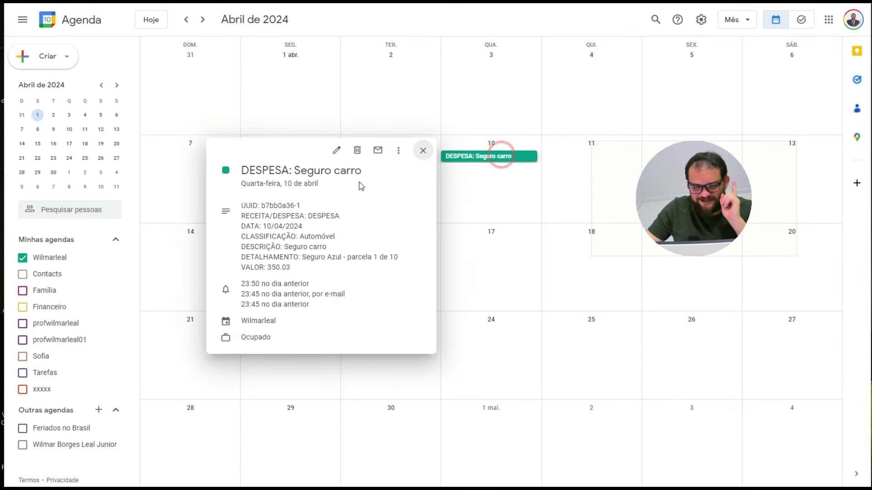
left_click(338, 151)
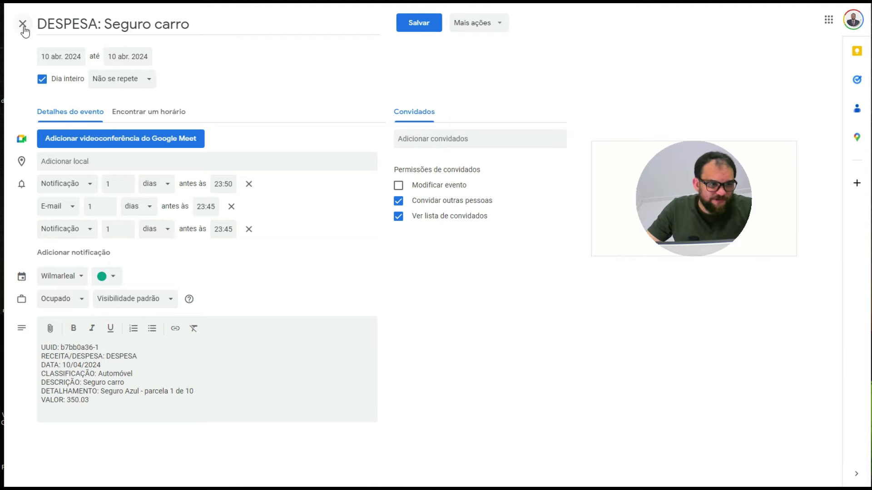
left_click(22, 23)
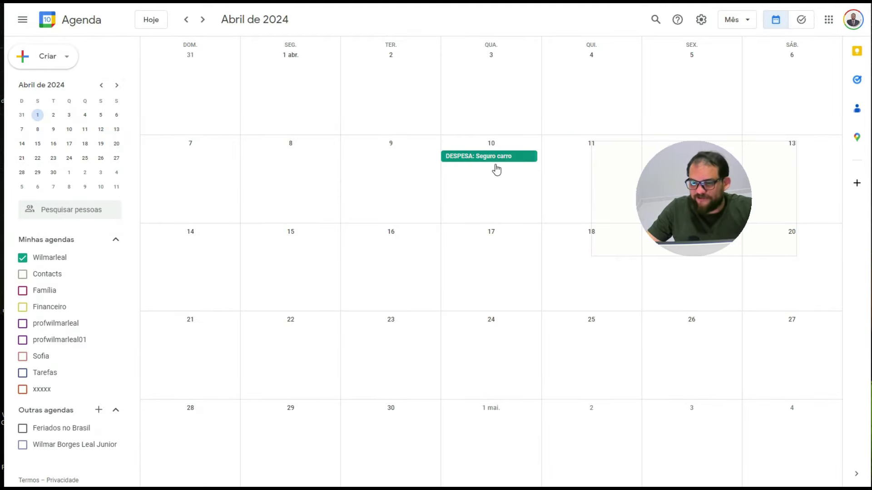
Move to May 2024 and view the May 10 Seguro carro installment details
left_click(116, 85)
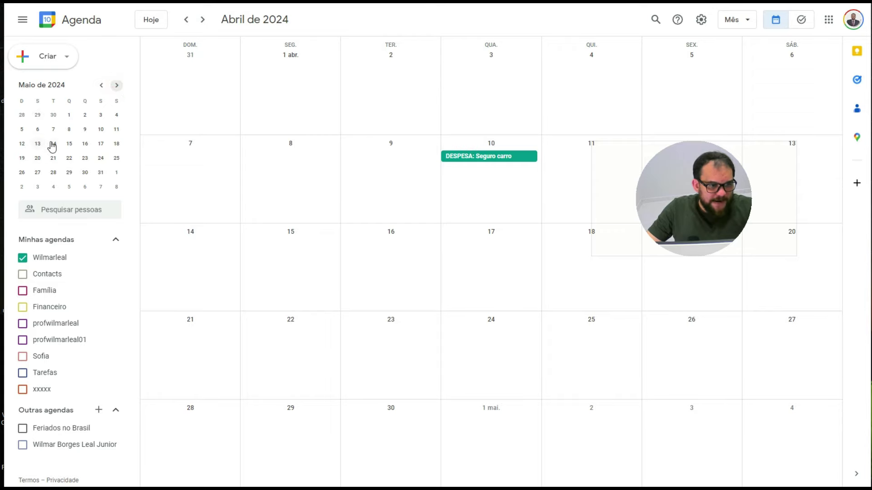
left_click(100, 129)
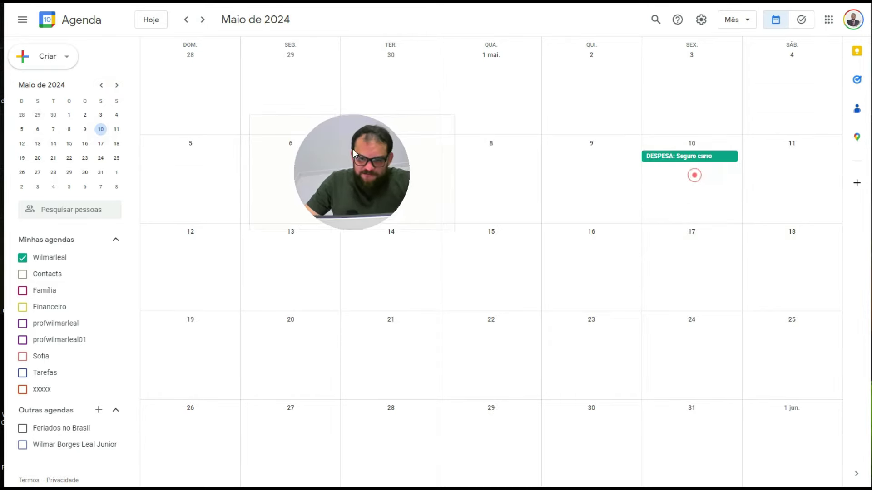
left_click(695, 175)
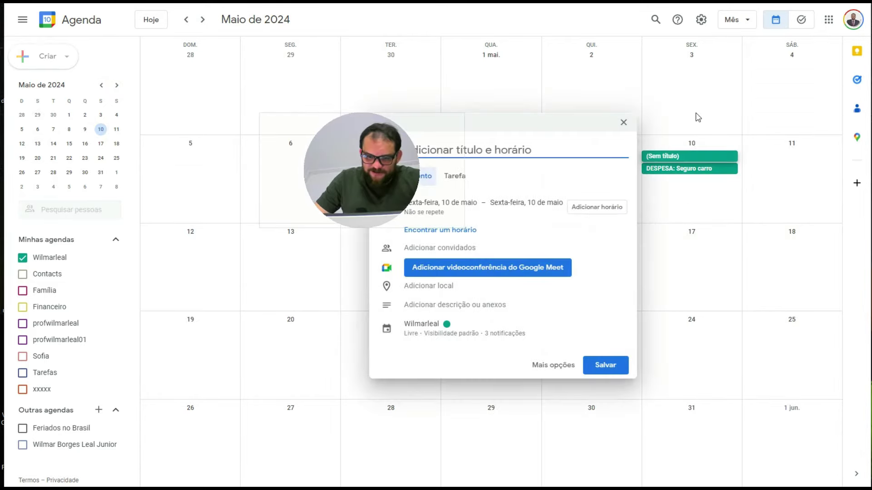
left_click(696, 113)
left_click(695, 157)
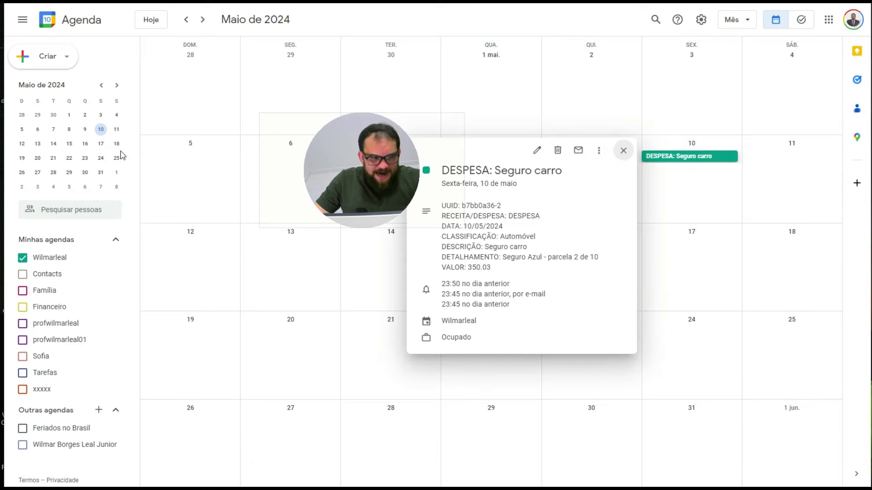
left_click(118, 85)
Check the June 10 and July 10 Seguro carro installments
left_click(117, 85)
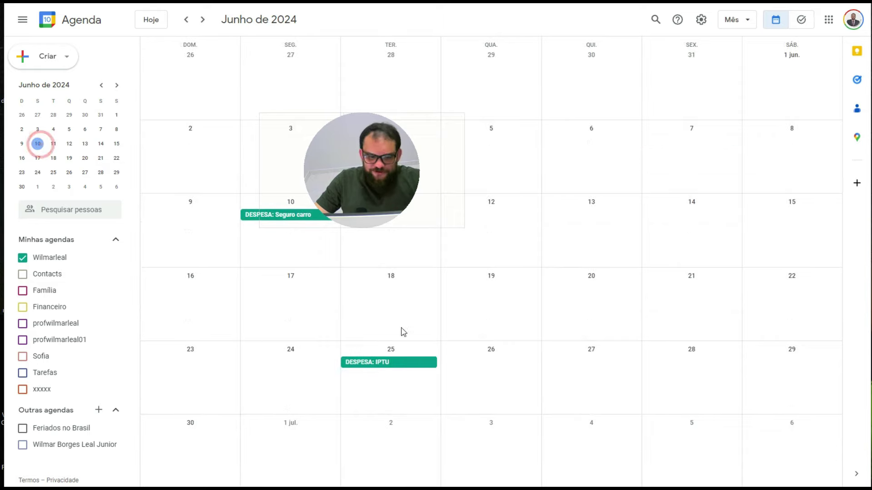
left_click(275, 216)
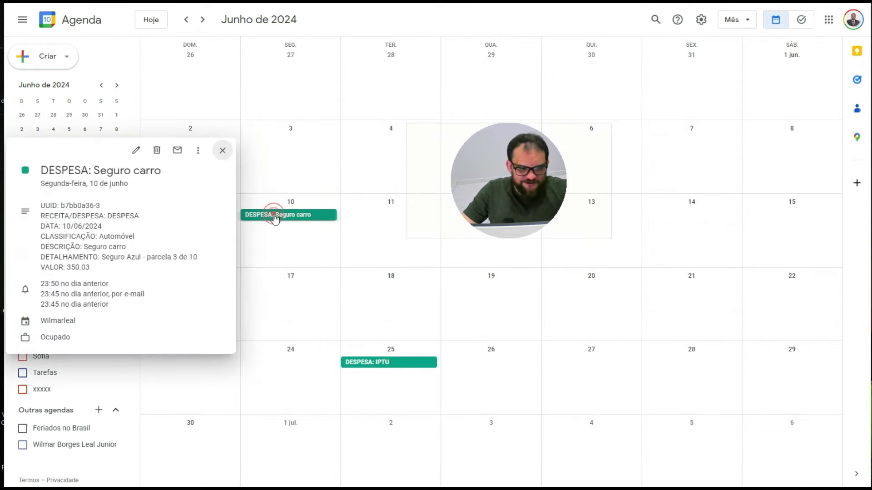
left_click(290, 123)
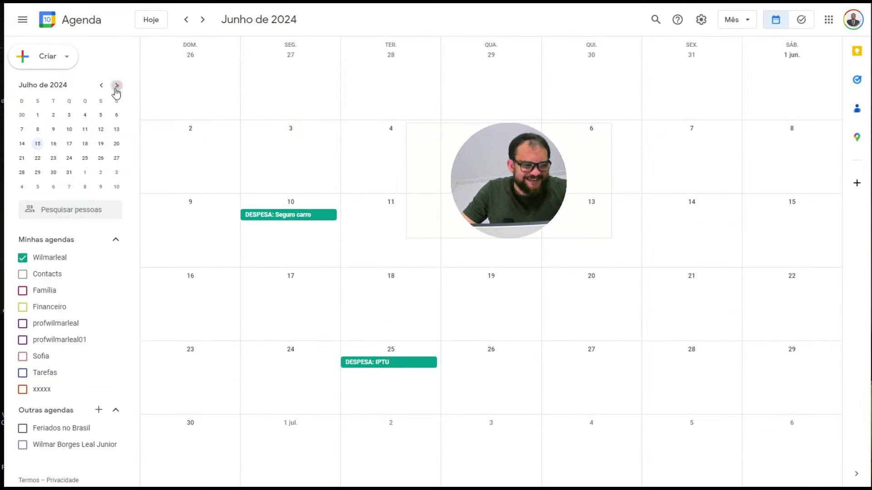
left_click(116, 85)
left_click(69, 129)
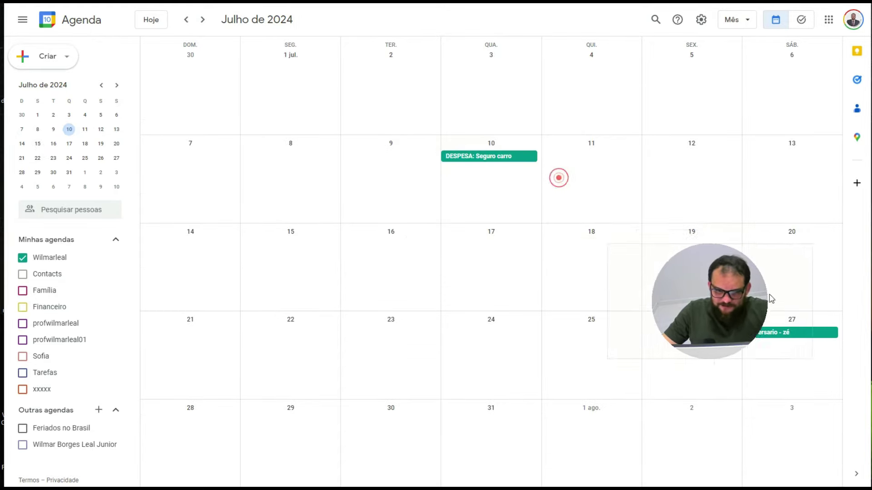
left_click(477, 156)
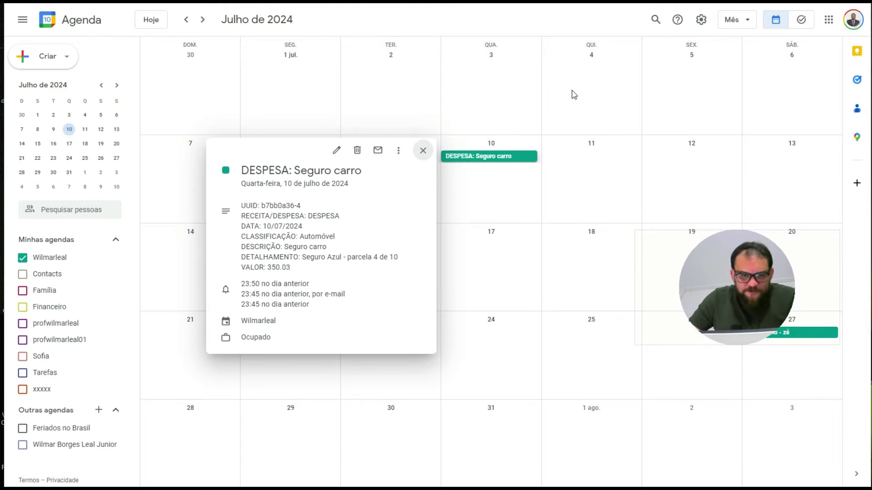
left_click(572, 94)
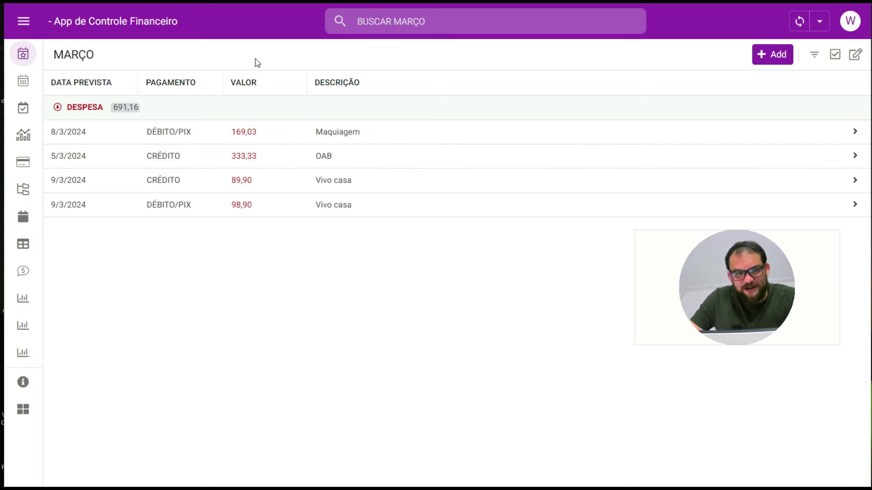
Sync the app so the MARÇO view refreshes to four expenses totalling 691,16
left_click(800, 23)
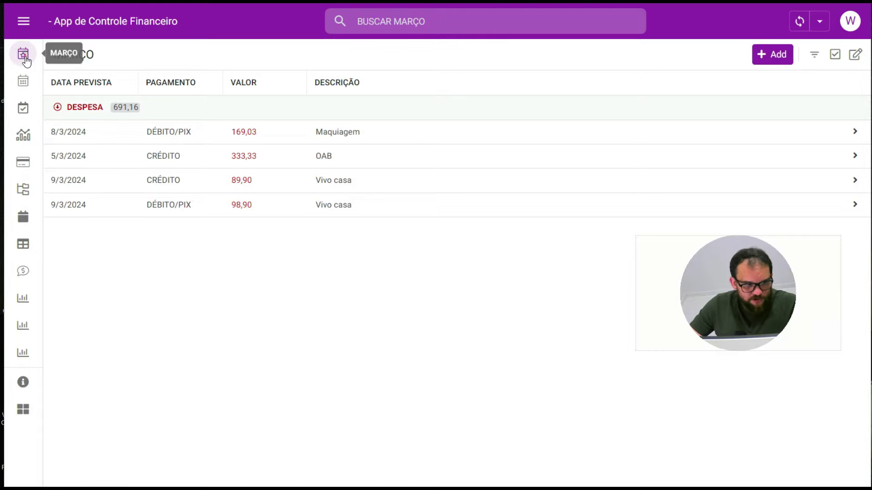
Browse the ABRIL and MAIO views, ending on ABRIL with Seguro carro at 350,03
left_click(23, 80)
left_click(22, 111)
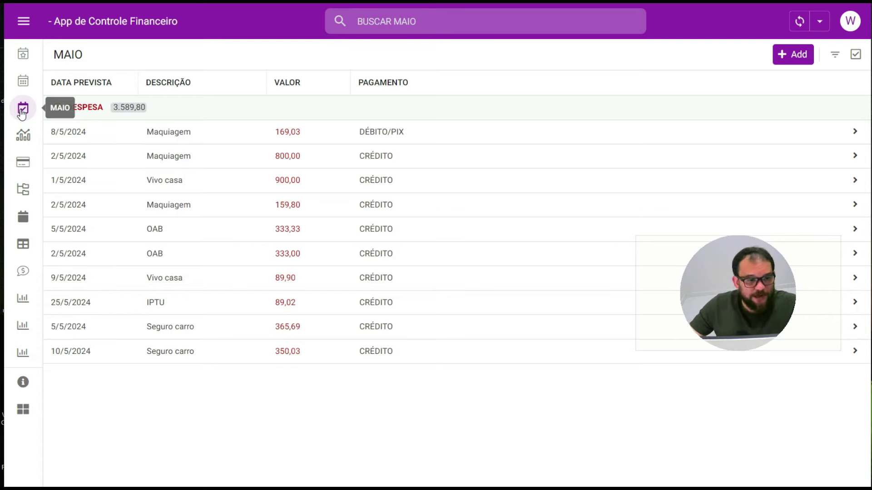
left_click(25, 81)
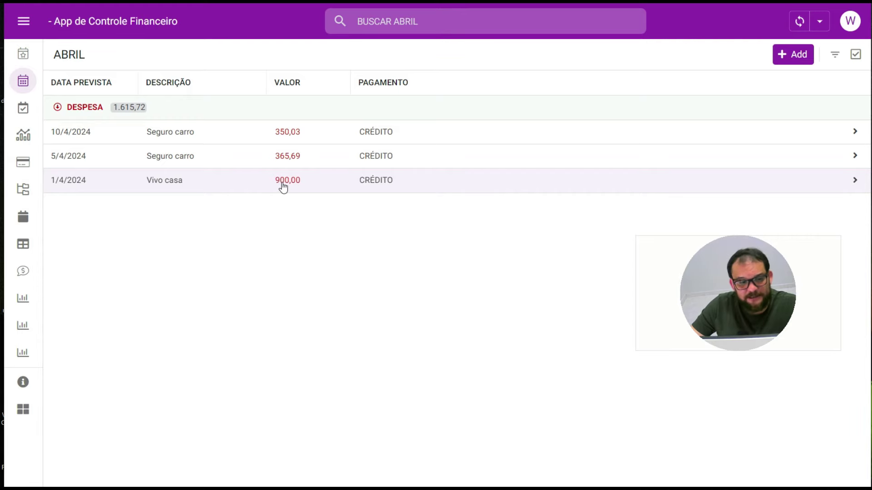
Review the Vivo casa expense and the 5/4 and 10/4 Seguro carro installment details
left_click(283, 186)
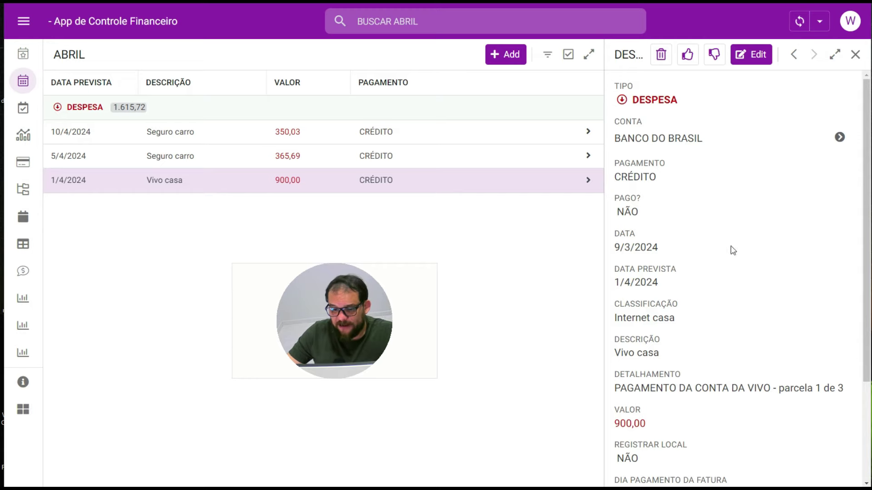
scroll(727, 291, "down", 4)
scroll(731, 300, "up", 4)
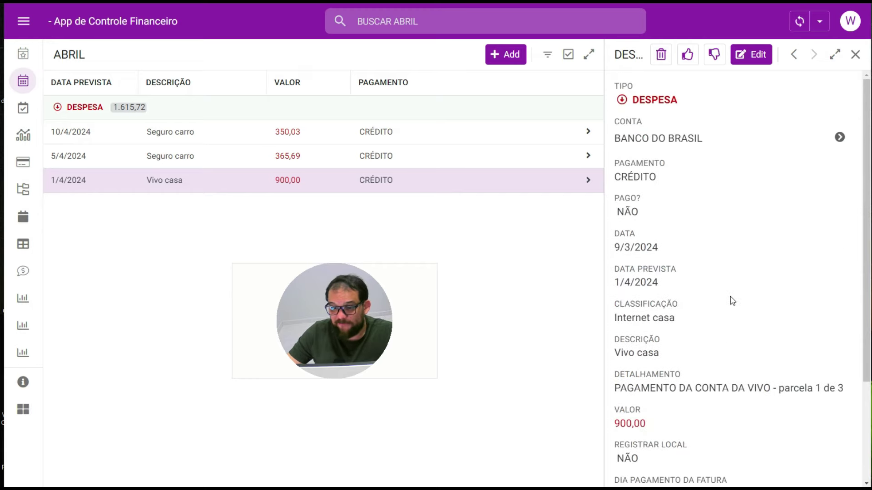
left_click(177, 162)
scroll(709, 245, "down", 4)
scroll(714, 286, "up", 4)
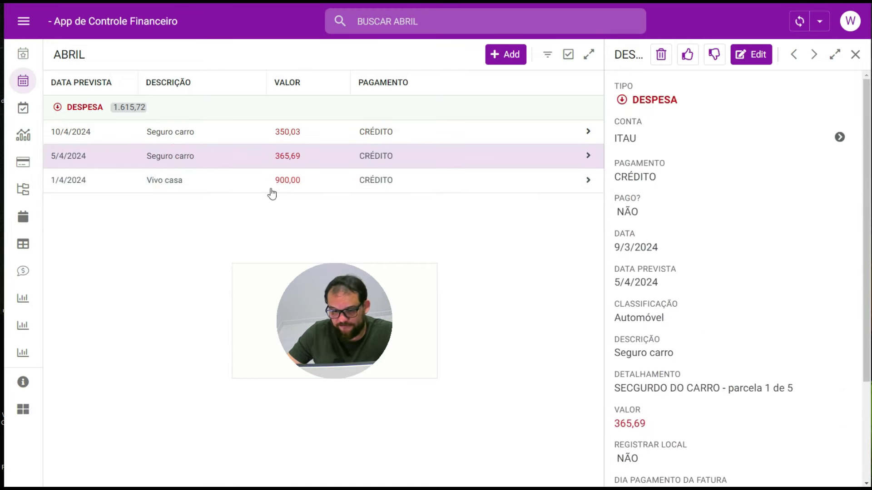
left_click(160, 134)
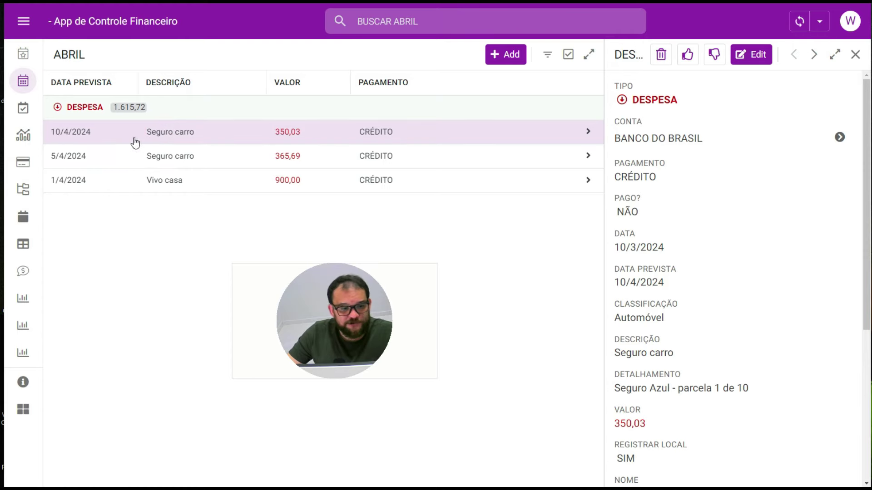
Mark Vivo casa as paid, dropping April's total to 715,72, then show MAIO
left_click(155, 181)
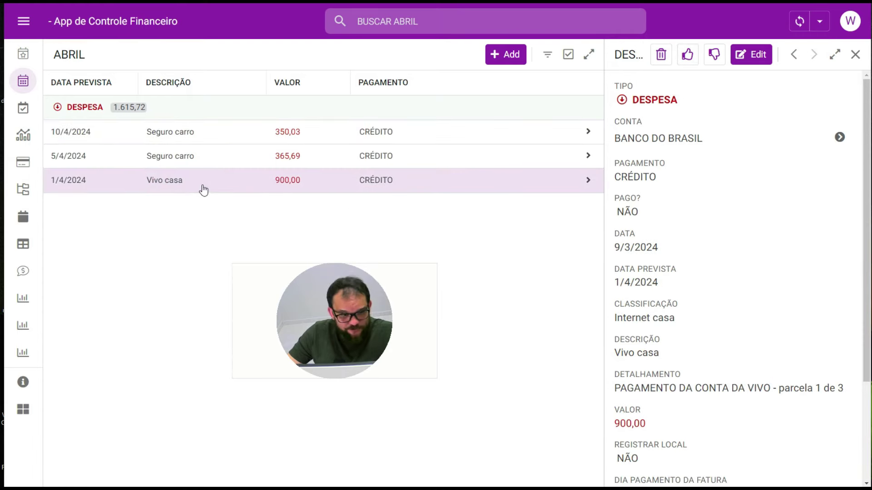
left_click(687, 58)
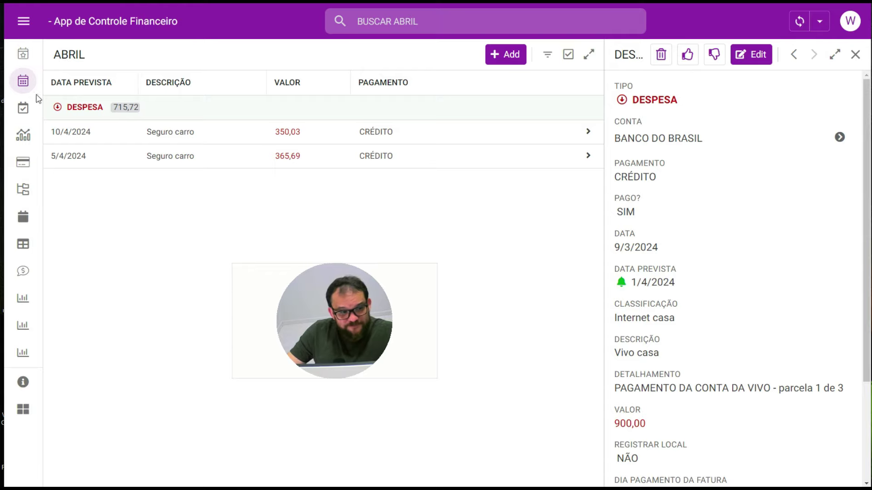
left_click(23, 108)
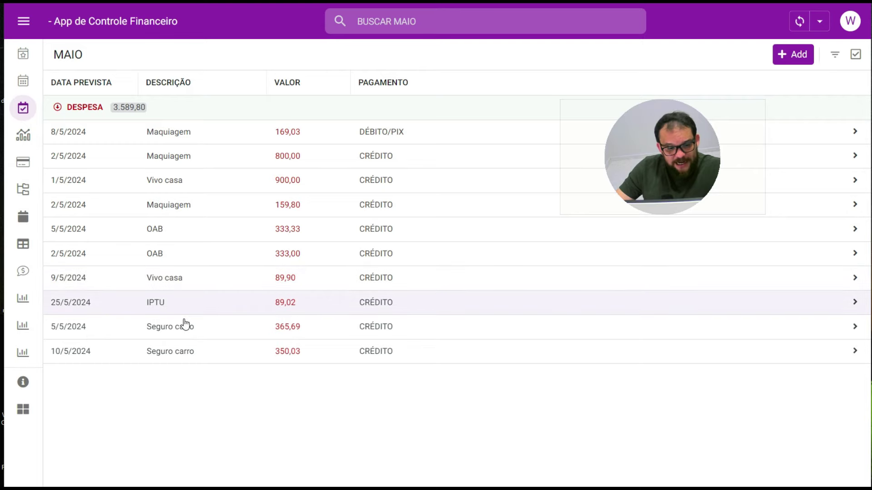
Pay the 10/5 Seguro carro installment and batch-select OAB, both Maquiagem and IPTU expenses
left_click(184, 354)
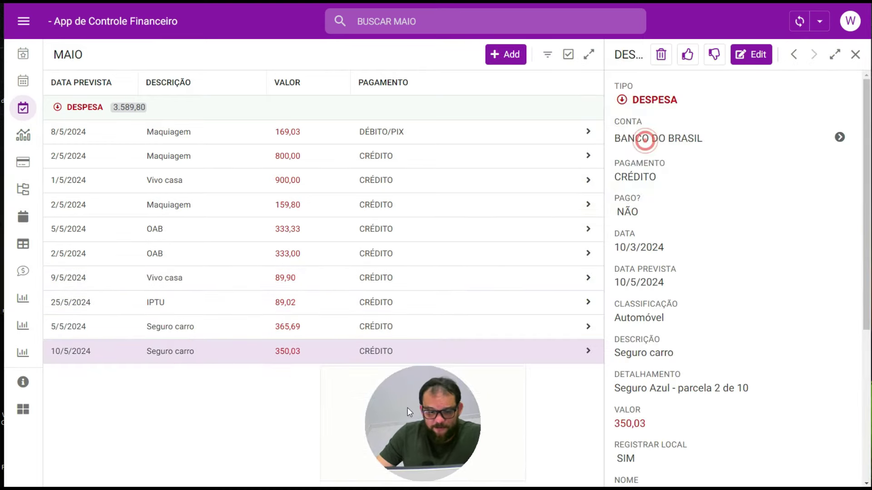
left_click(687, 54)
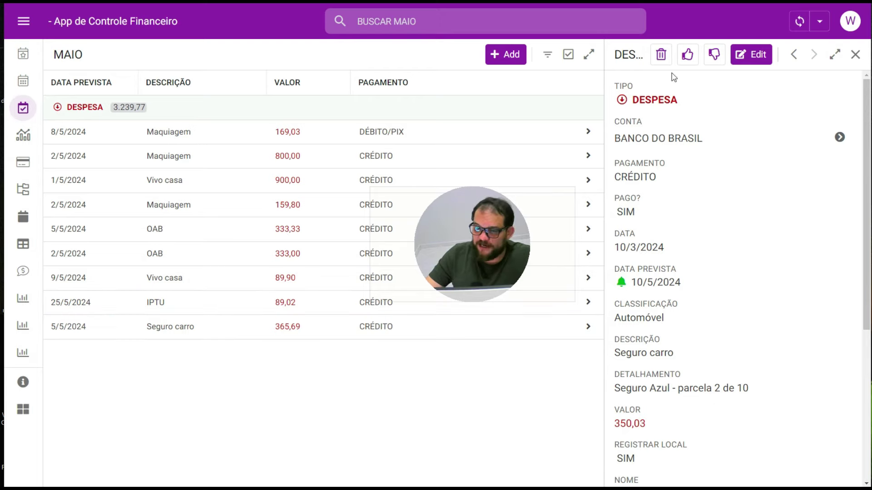
left_click(568, 55)
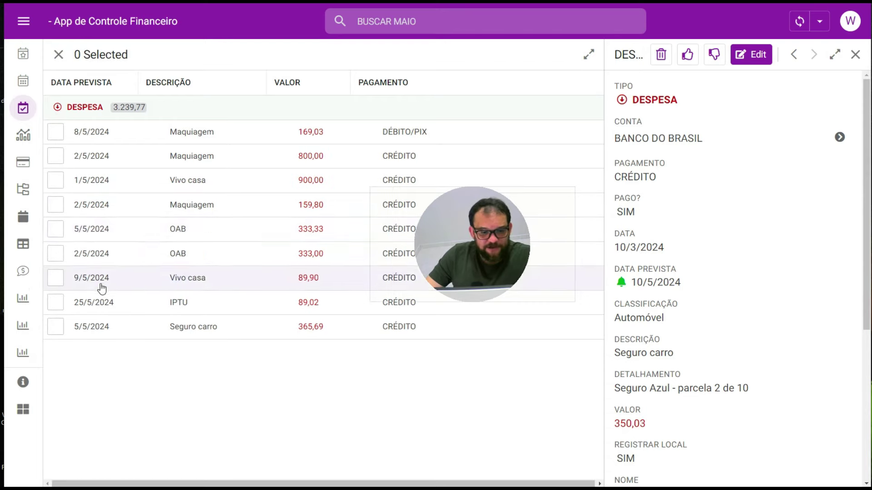
left_click(56, 229)
left_click(55, 156)
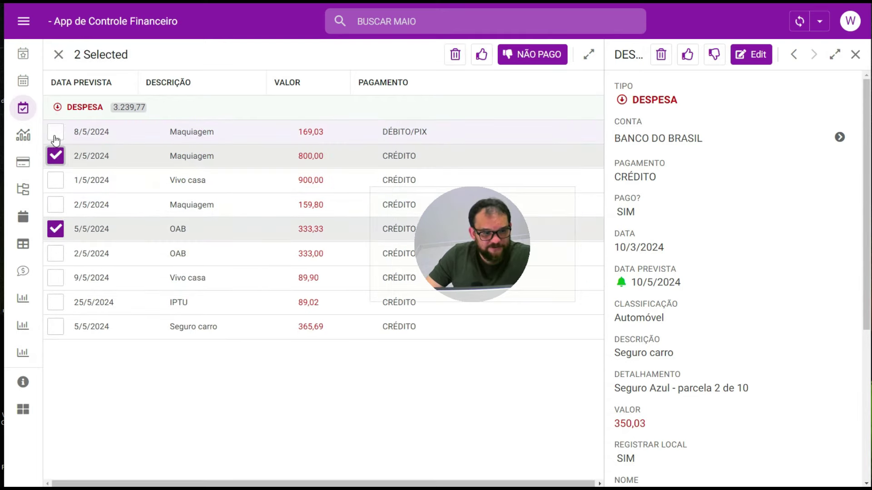
left_click(55, 132)
left_click(56, 302)
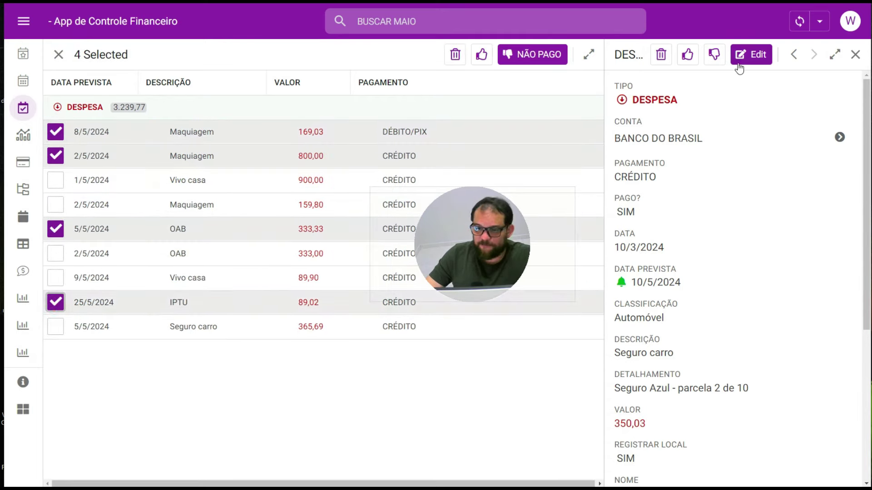
left_click(688, 55)
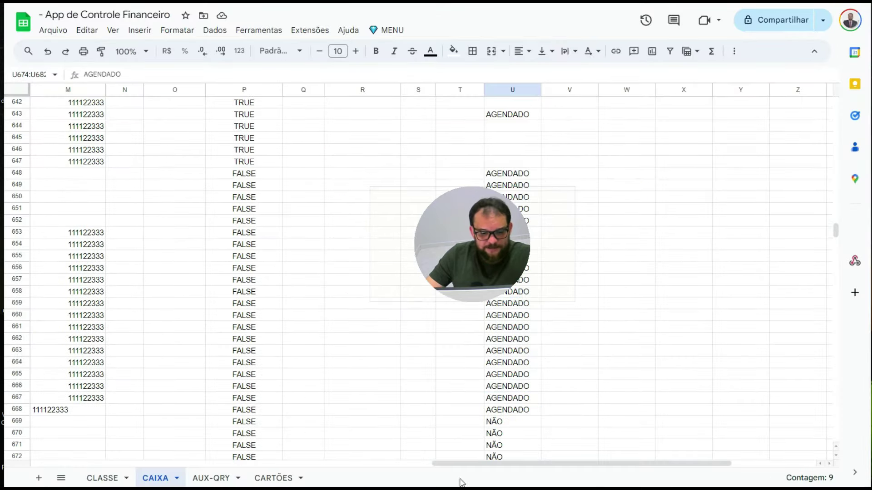
left_click_drag(460, 457, 127, 445)
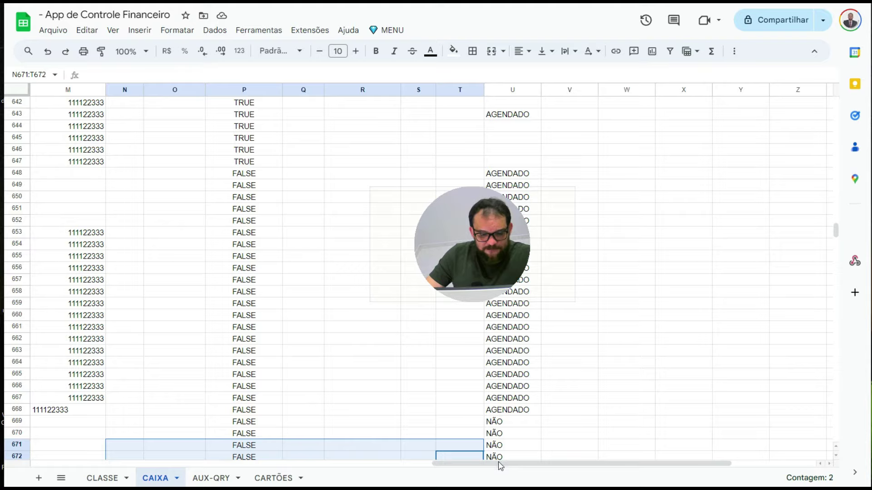
left_click_drag(499, 458, 204, 459)
left_click_drag(411, 463, 38, 464)
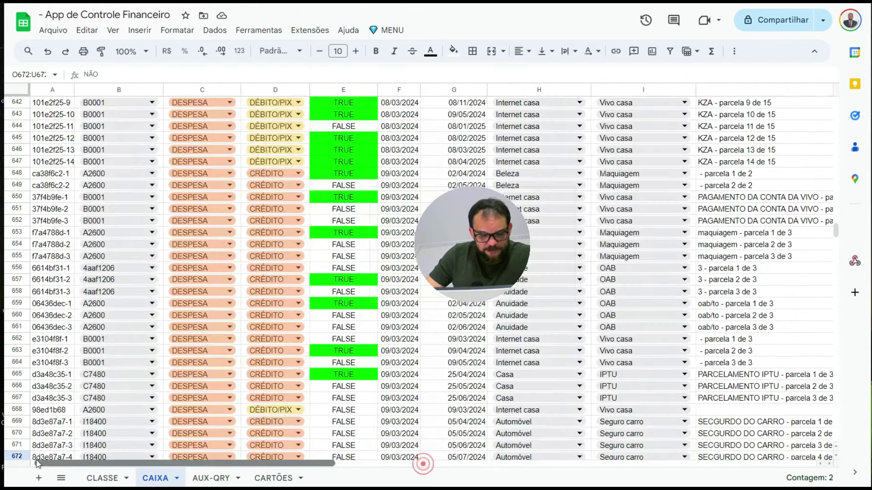
scroll(375, 307, "down", 5)
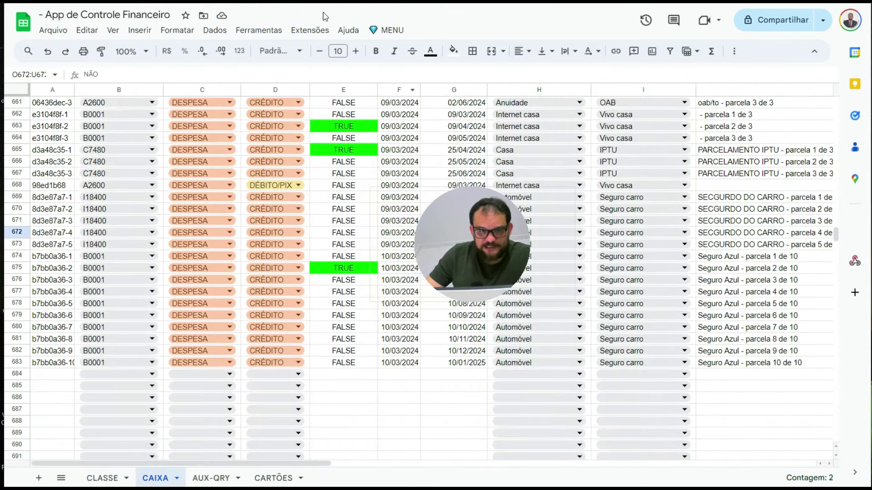
left_click(360, 202)
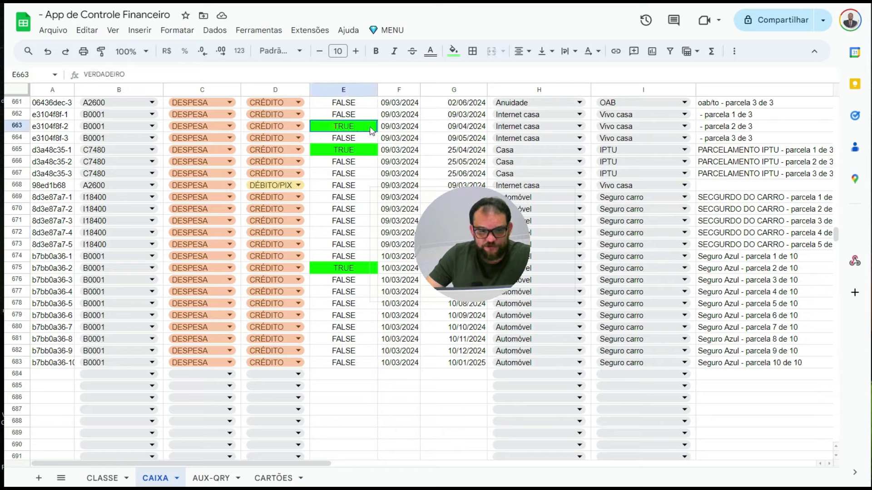
left_click(339, 187)
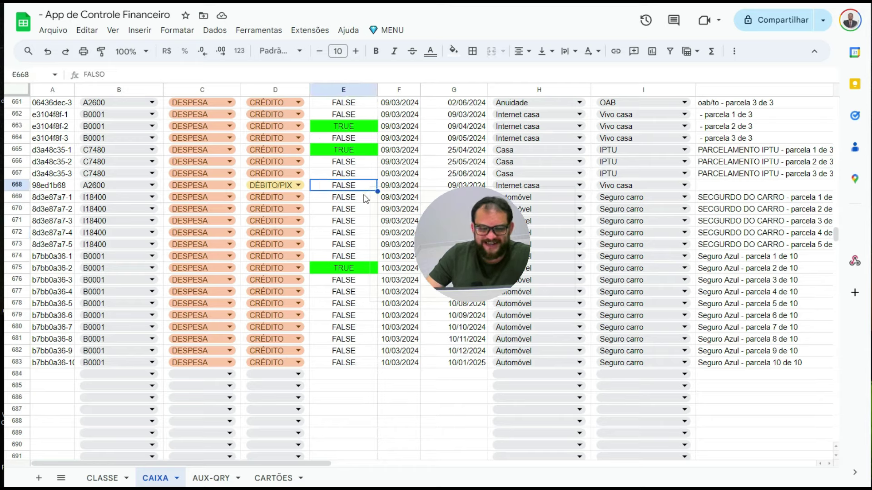
left_click_drag(370, 184, 358, 152)
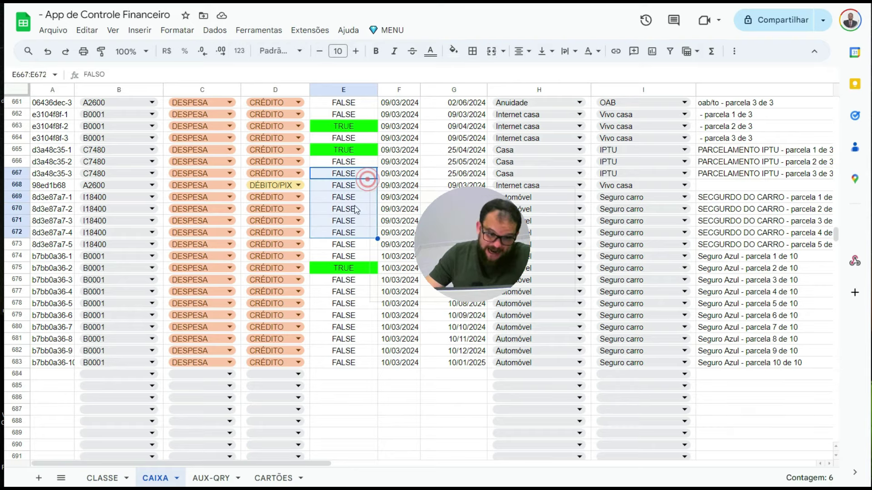
left_click(344, 150)
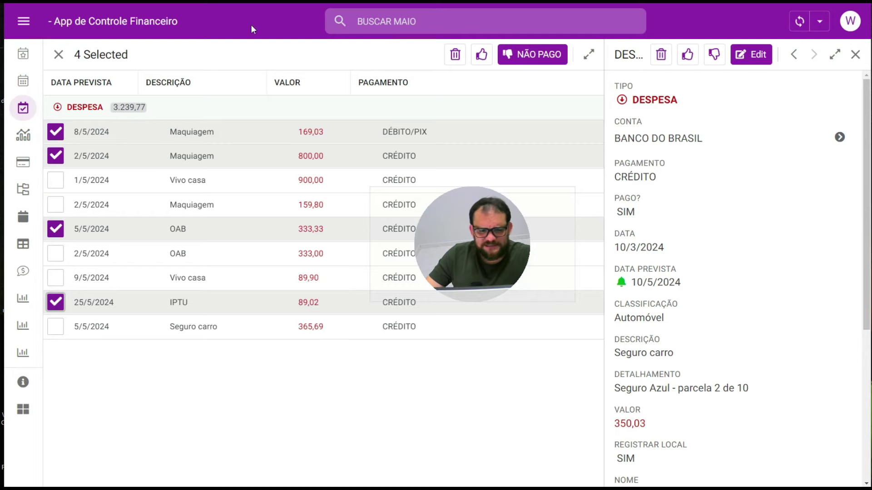
Close the Seguro carro details and show the Graficos dashboard with RECEITA 46%, DESPESA 54%
left_click(688, 55)
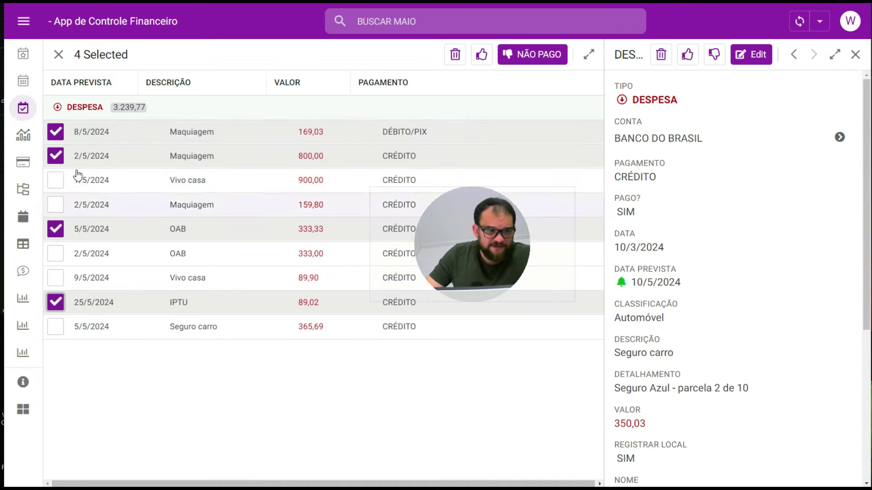
left_click(855, 54)
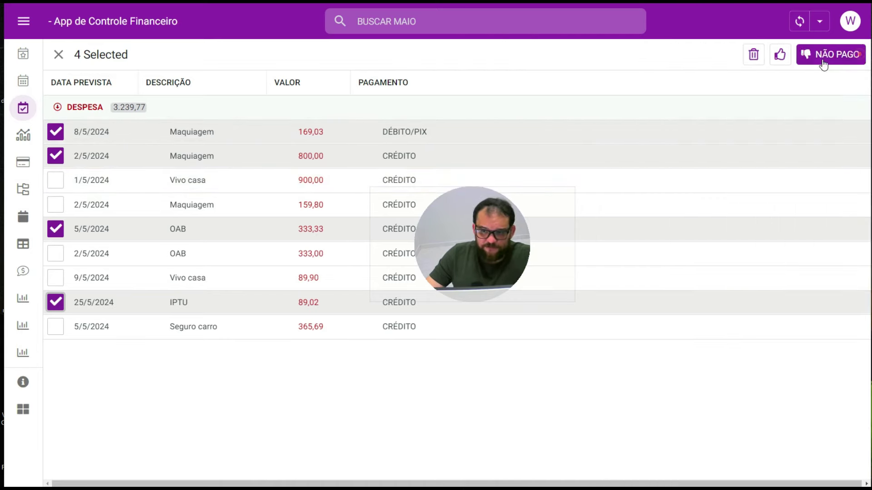
left_click(24, 137)
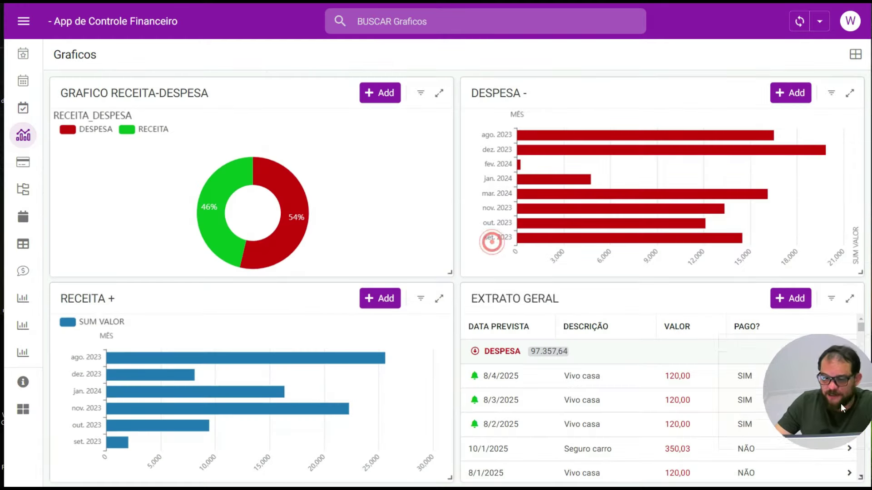
Search the Graficos dashboard for ipva, then clear the search to show all records
mouse_move(841, 403)
left_mouse_down()
mouse_move(411, 202)
mouse_move(440, 196)
left_mouse_up()
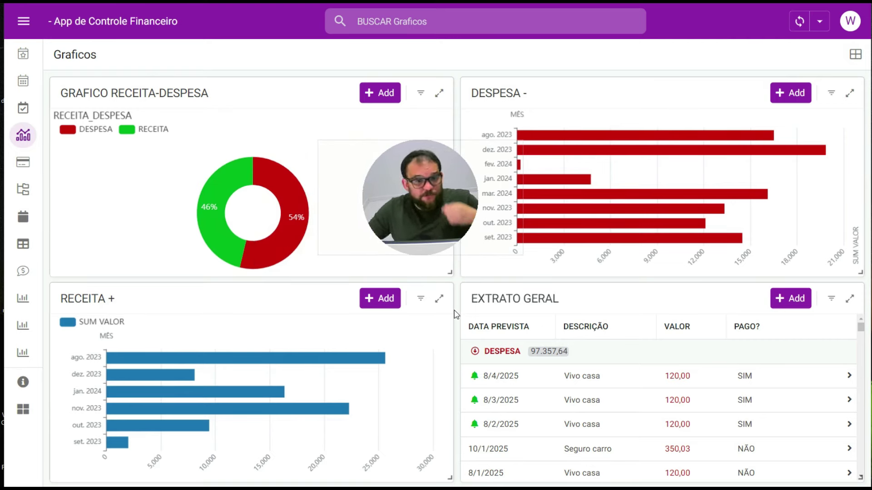
left_click(410, 29)
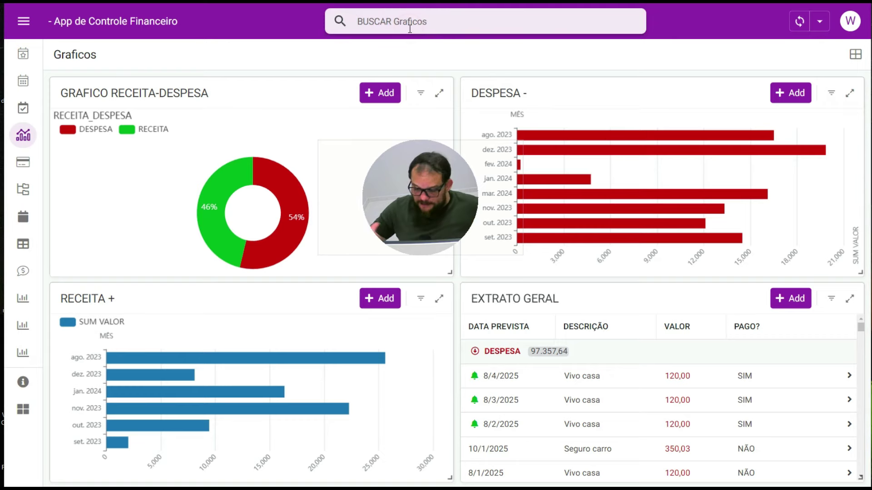
type("i")
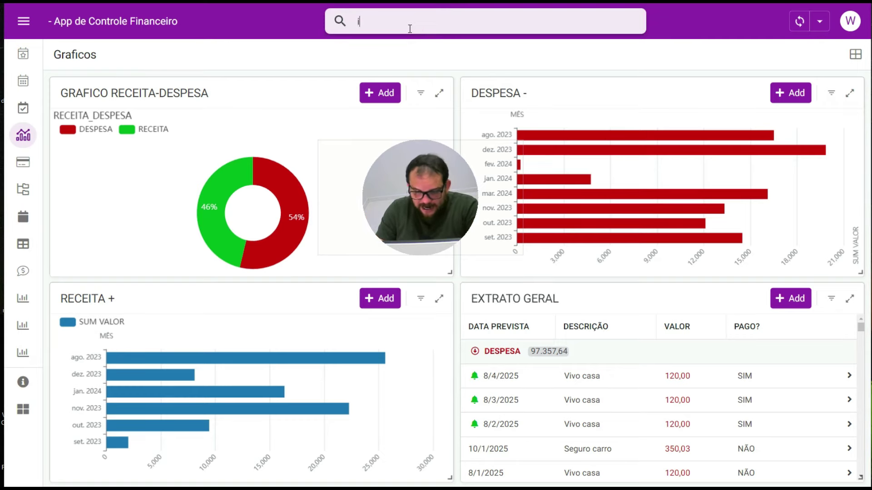
type("pva")
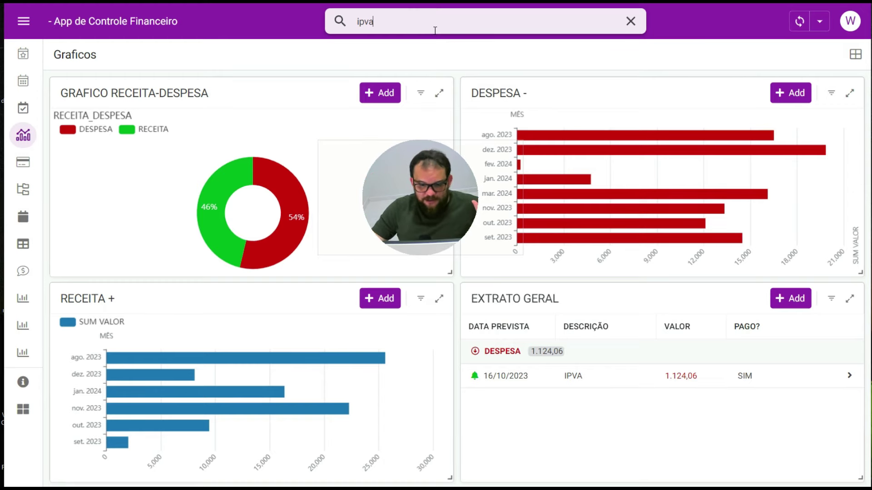
left_click(640, 425)
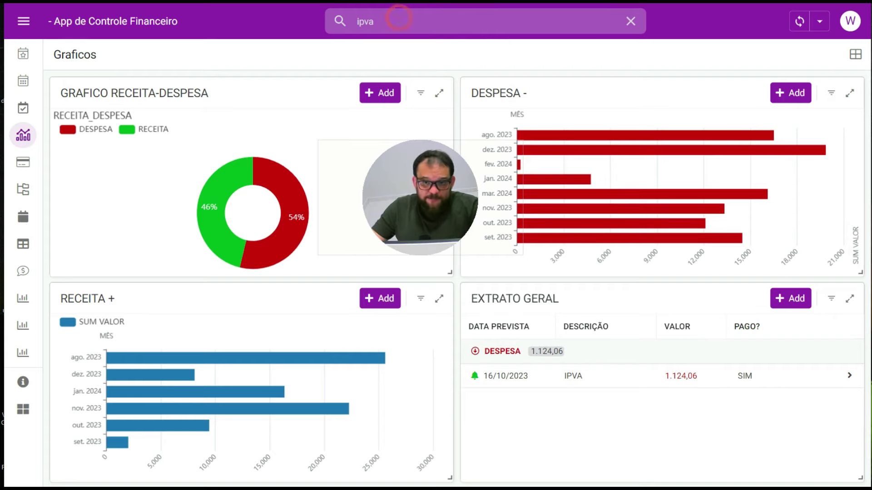
left_click(631, 21)
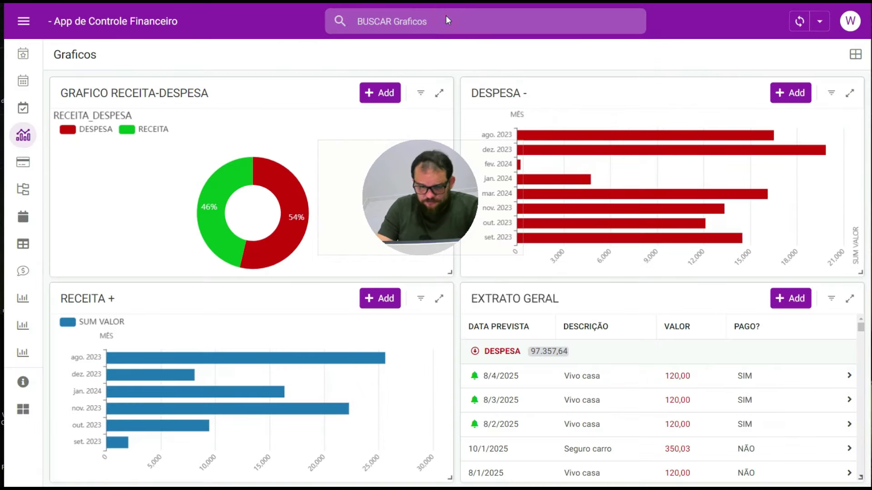
Search for azul so EXTRATO GERAL lists only 350,03 Seguro carro installments totalling 3.680,20
left_click(490, 22)
type("azul")
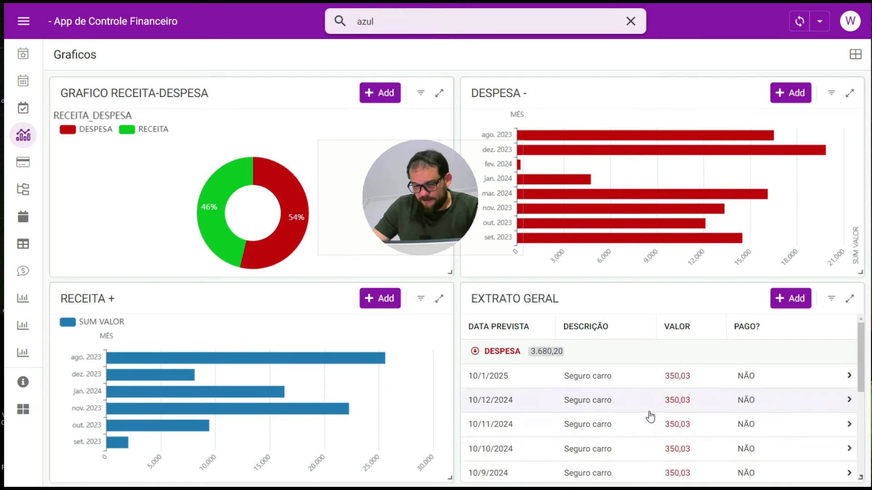
scroll(628, 406, "down", 5)
scroll(611, 413, "up", 5)
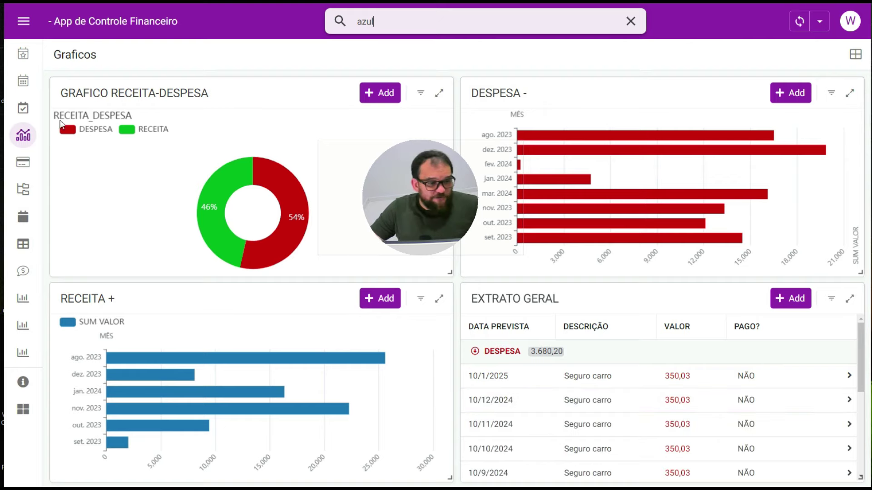
In CARTÃO/BANCO, create 'novo cartão' with Dia Vencimento 21 and Dia Fechamento 27, and save
left_click(23, 162)
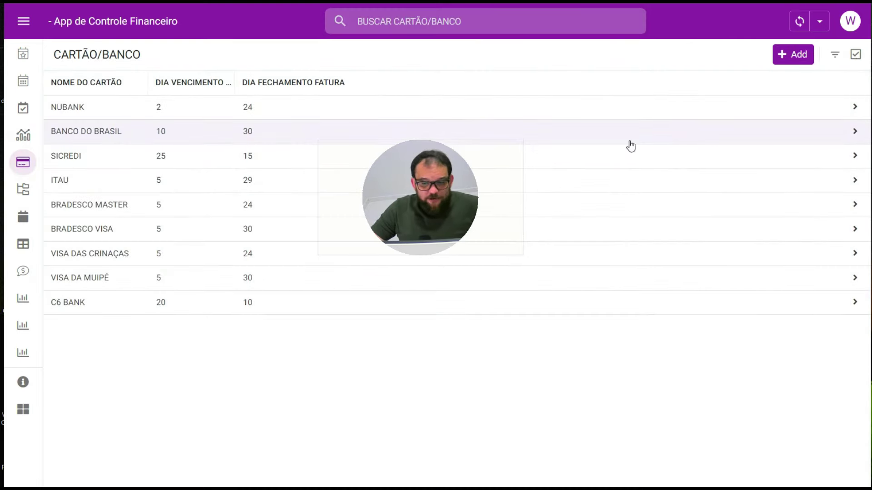
left_click(795, 56)
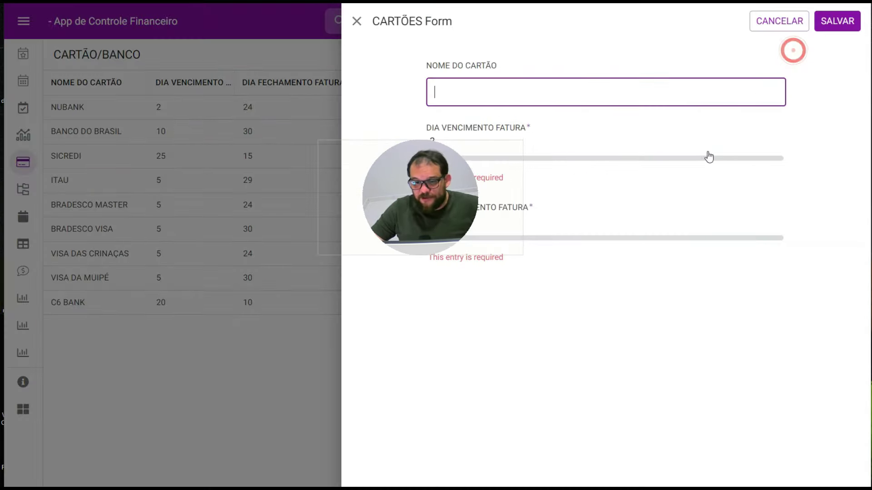
left_click(476, 94)
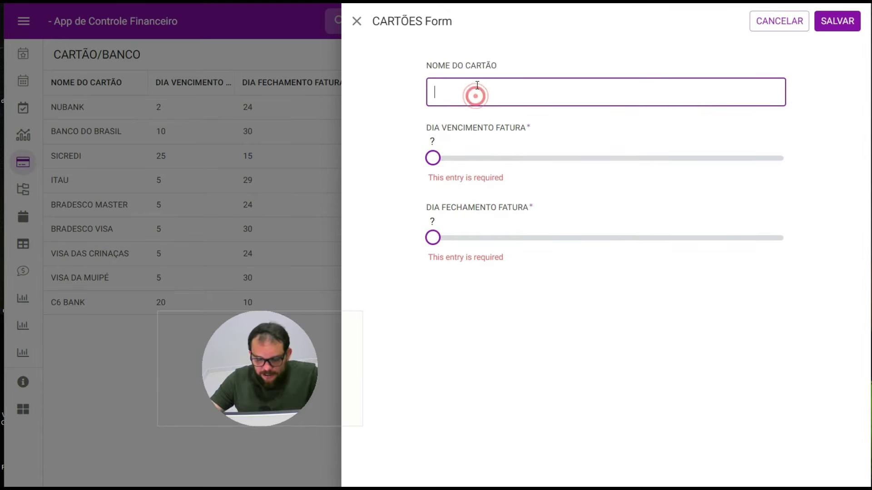
type("novo cartão")
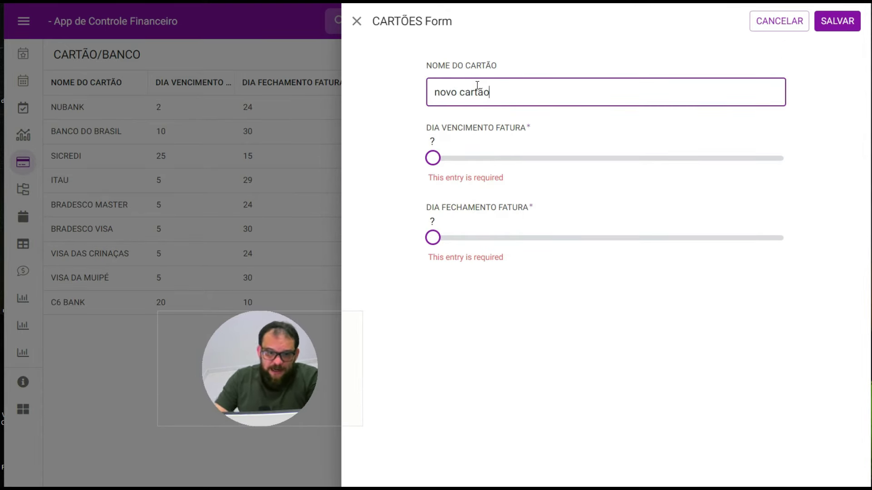
left_click_drag(437, 158, 669, 158)
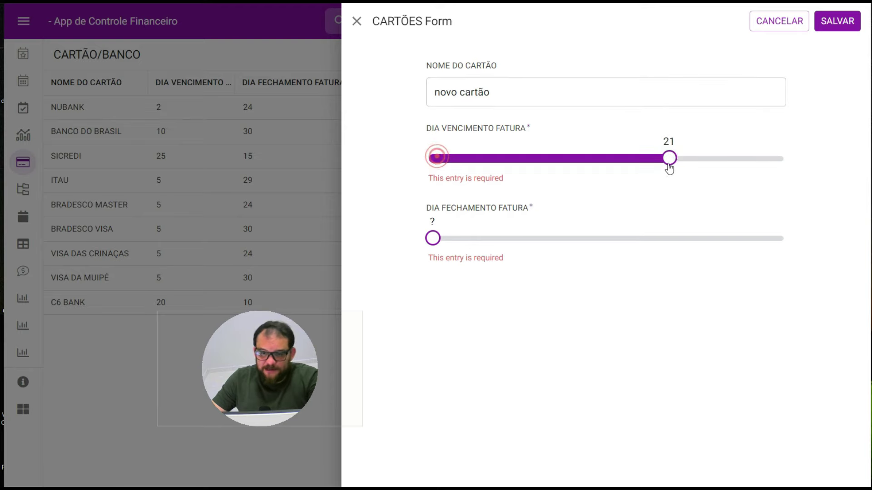
left_click_drag(436, 222, 740, 221)
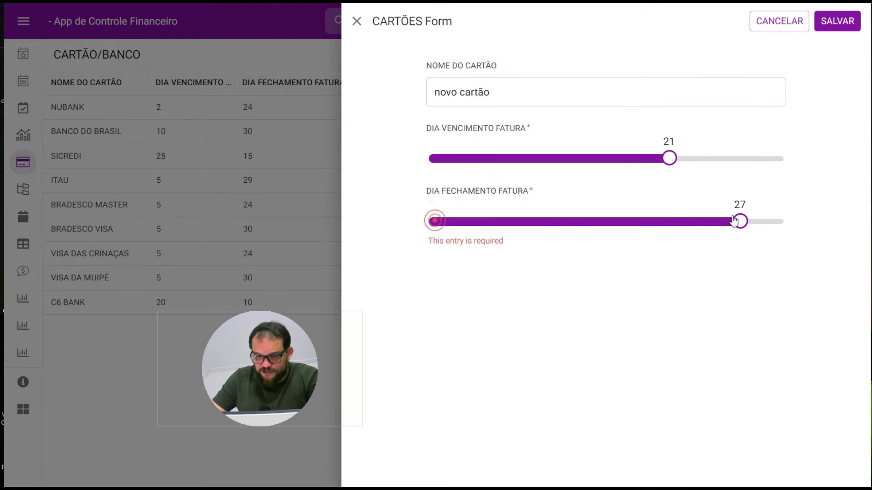
left_click(838, 21)
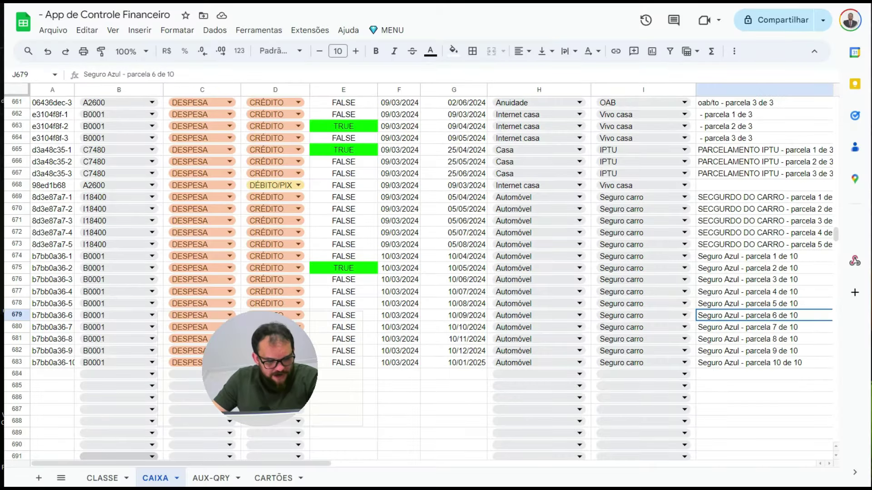
On the CARTÕES sheet, select row 11 to check 'novo cartão' with days 21 and 27
left_click(274, 478)
left_click_drag(74, 231, 345, 233)
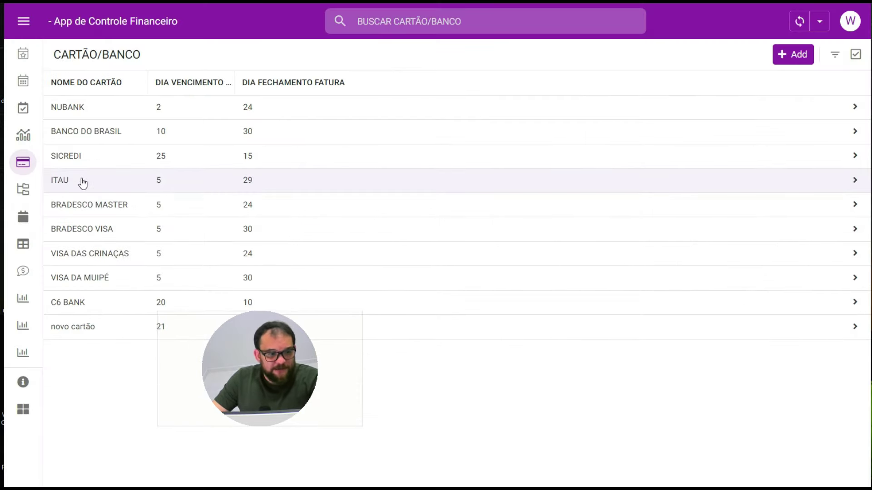
Change the ITAU card's Dia Fechamento from 29 to 10, save, and go to the CLASSE list
left_click(82, 180)
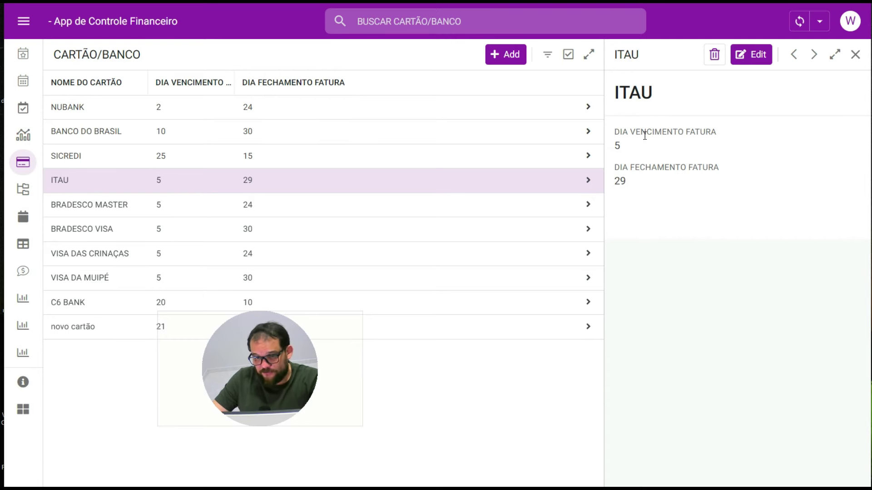
left_click(747, 54)
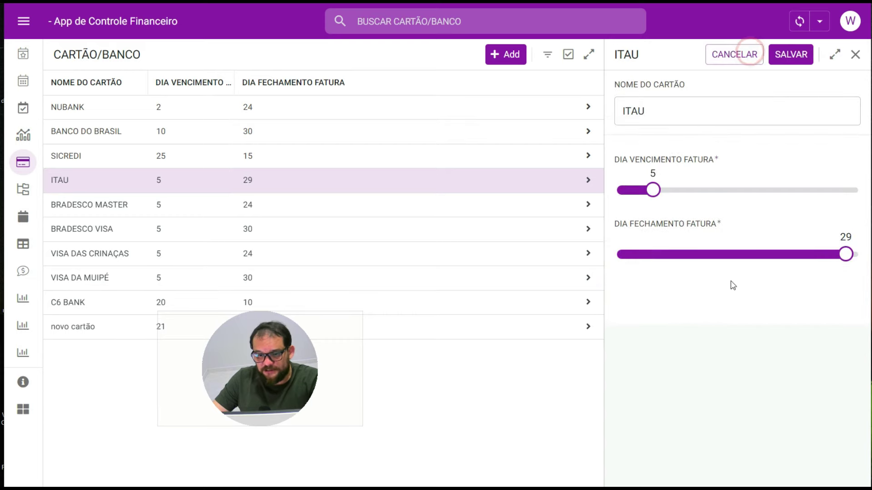
left_click_drag(855, 254, 732, 266)
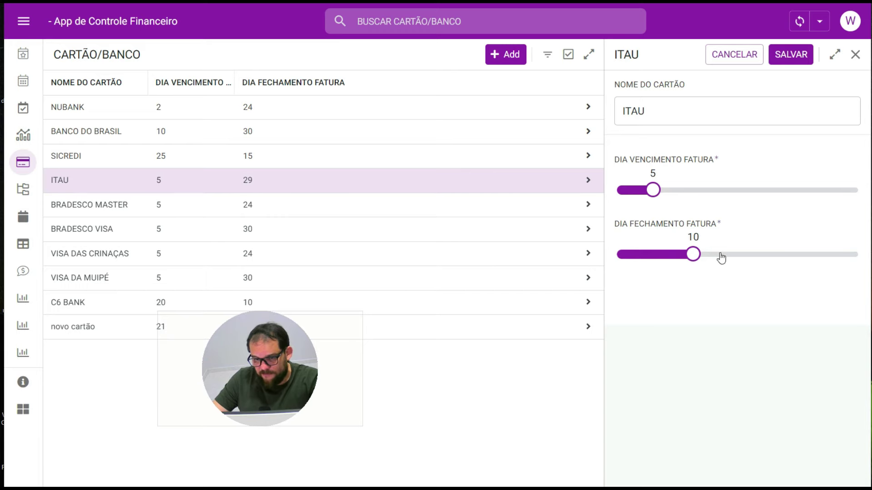
left_click(790, 54)
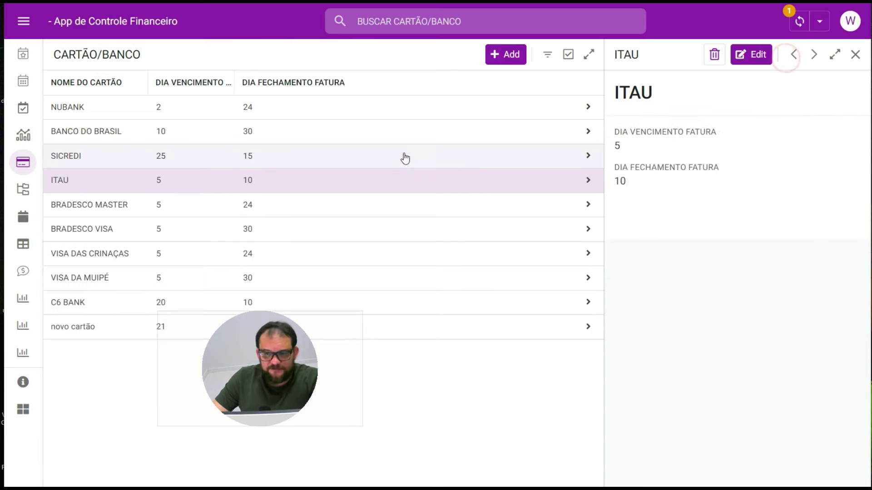
left_click(855, 55)
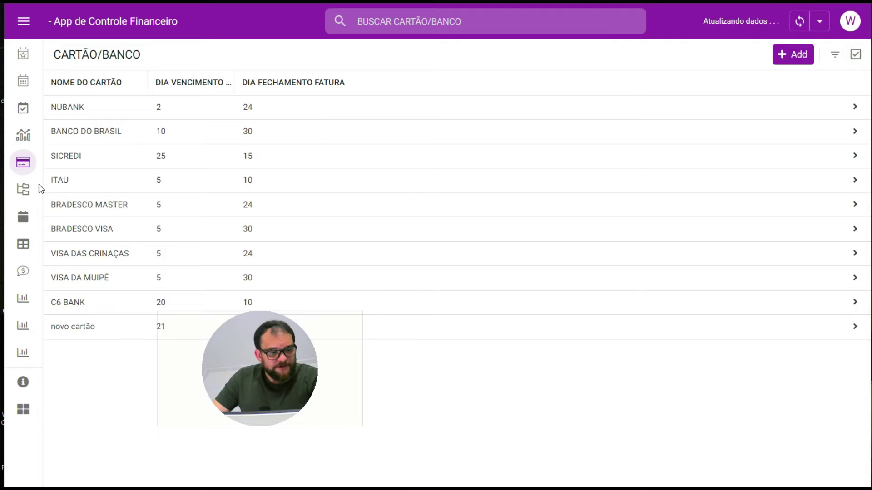
left_click(30, 197)
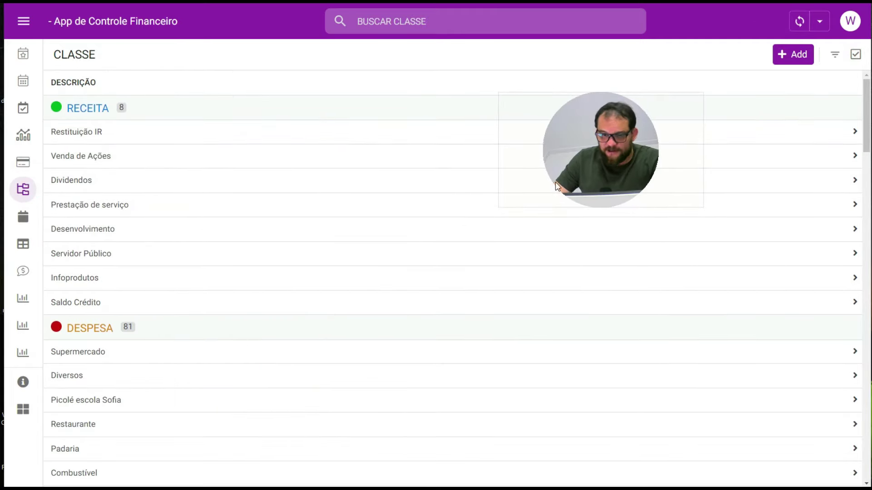
Browse the categories and open Restituição IR for editing, then discard without saving
scroll(173, 198, "down", 5)
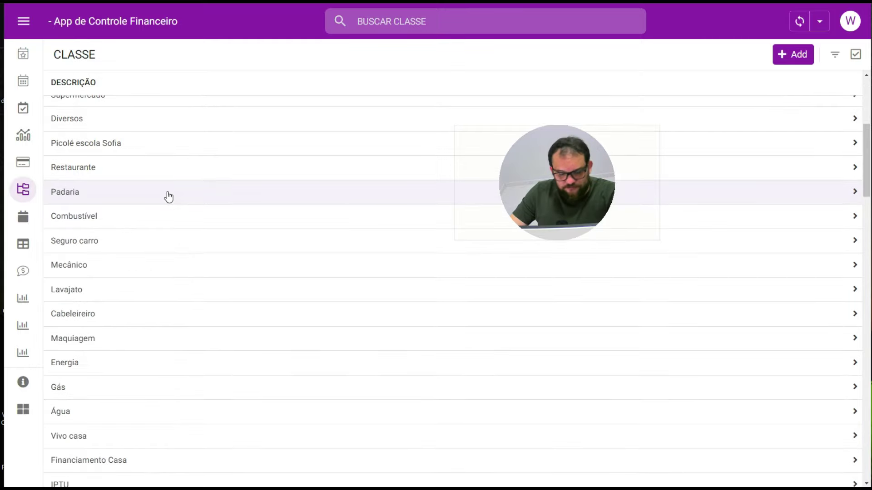
scroll(167, 196, "up", 5)
scroll(173, 200, "down", 4)
scroll(173, 200, "down", 1)
scroll(175, 197, "down", 3)
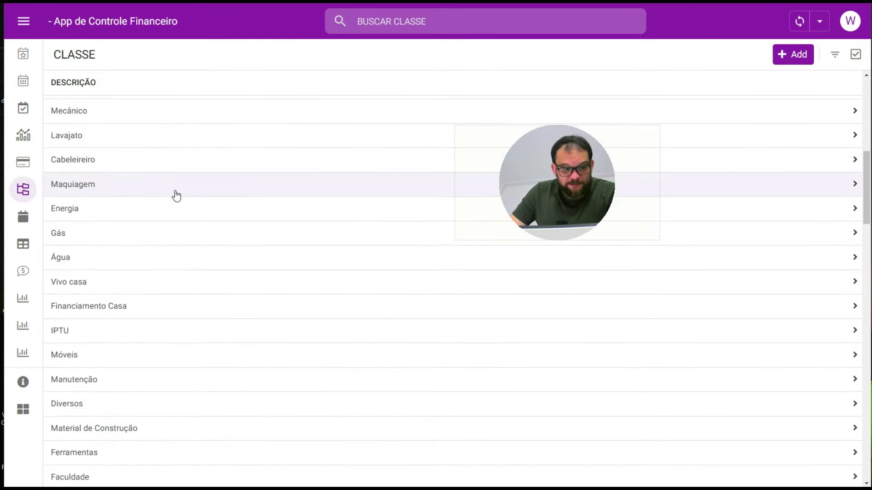
scroll(177, 196, "up", 10)
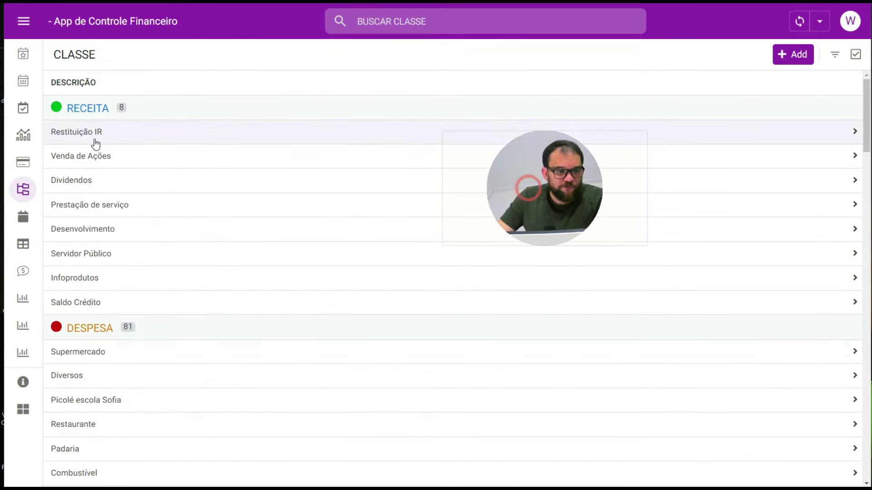
left_click(89, 136)
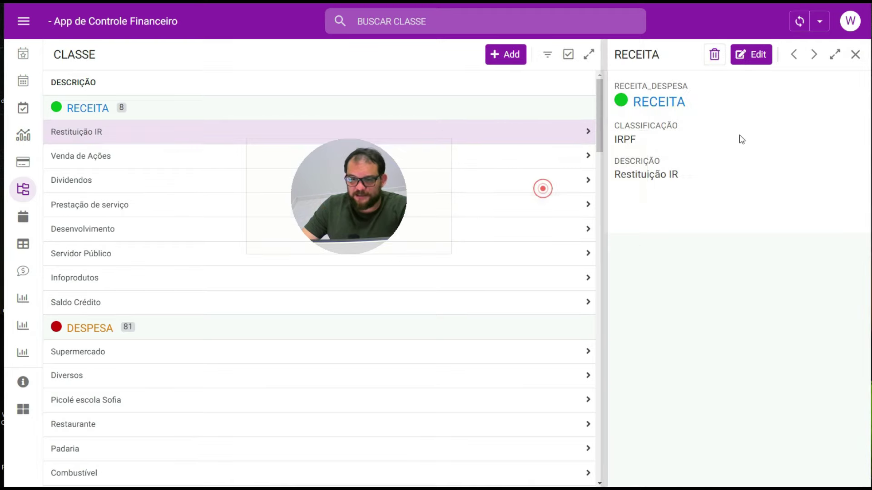
left_click(766, 55)
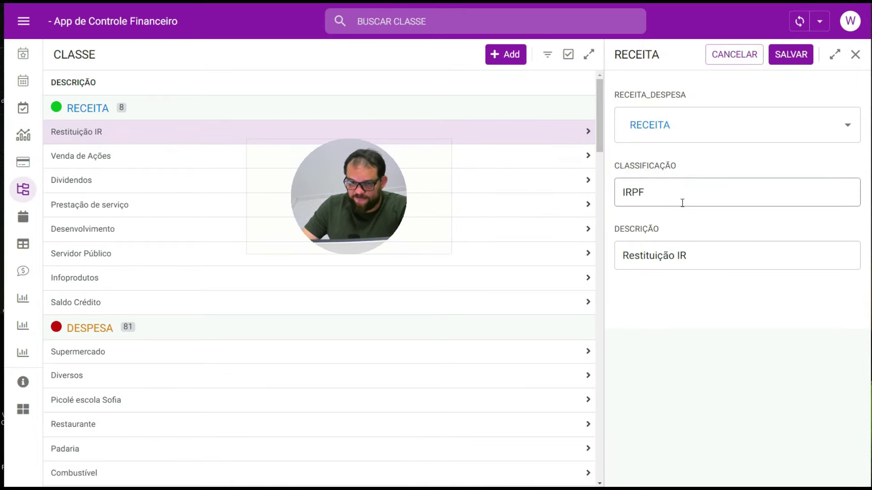
triple_click(749, 260)
left_click(855, 55)
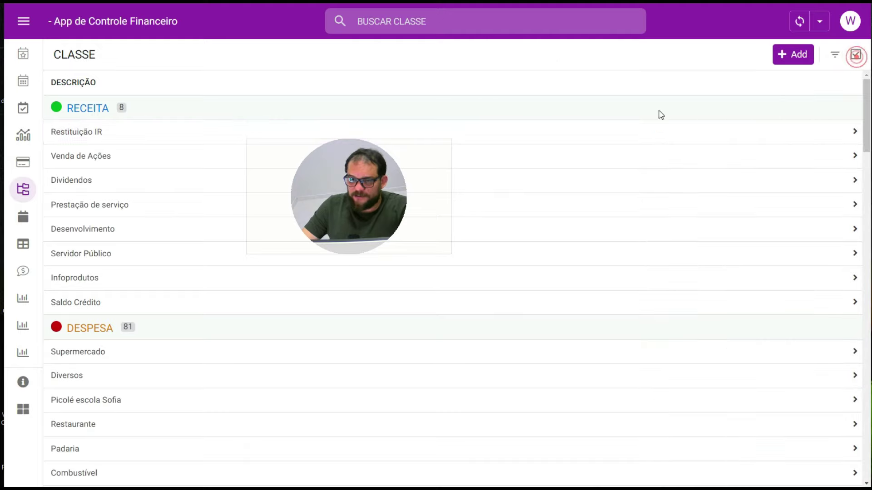
Create a RECEITA category with Classificação 'venda' and Descrição 'bombom', and save it
left_click(795, 62)
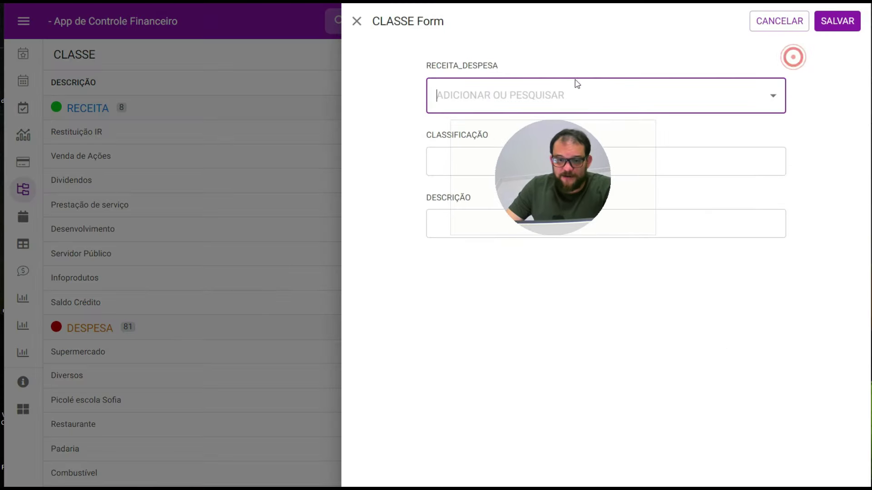
left_click(513, 93)
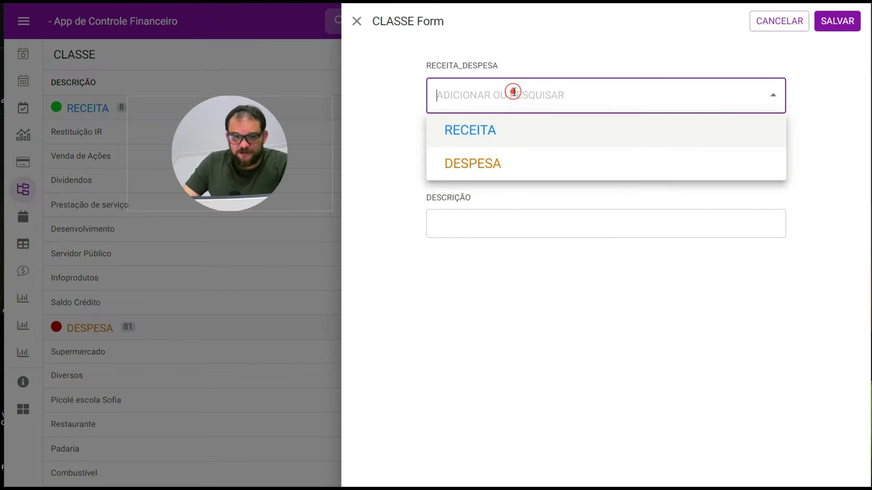
left_click(491, 138)
left_click(489, 167)
type("V")
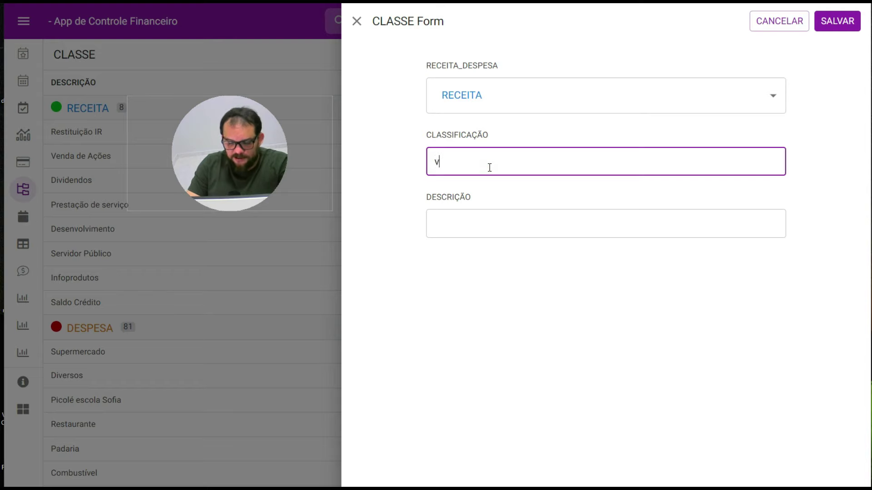
type("enda")
key("Tab")
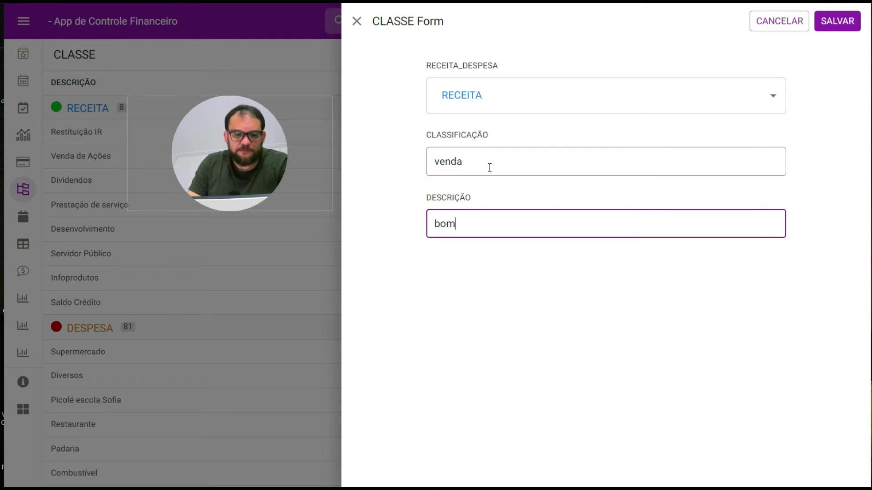
type("bom")
left_click(838, 24)
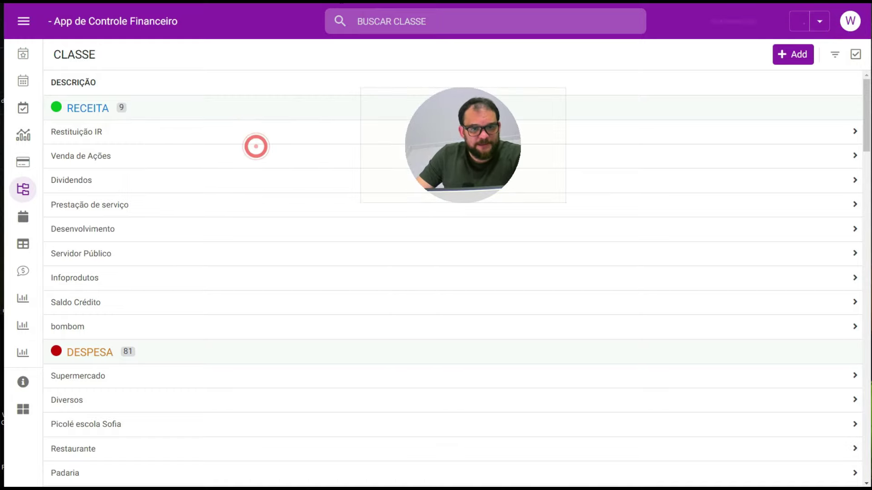
key("alt+Tab")
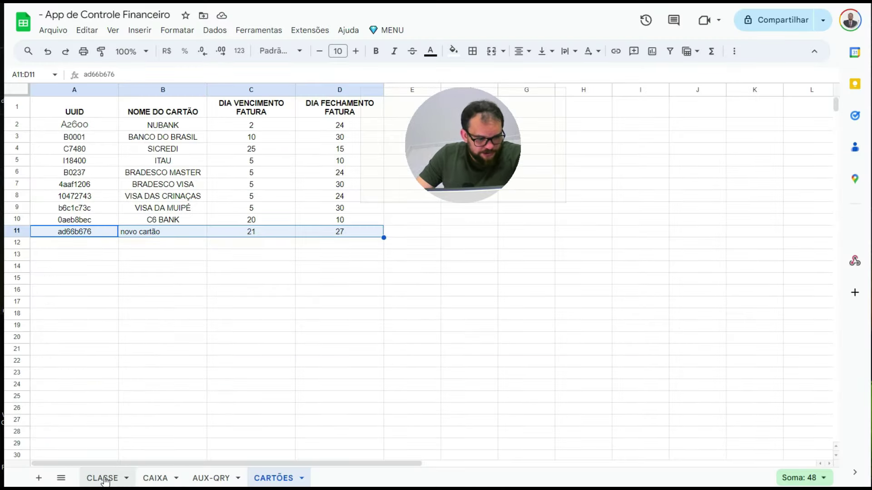
On the CLASSE sheet, select C91:D92 to check row 91 reads RECEITA / venda / bombom
left_click(103, 479)
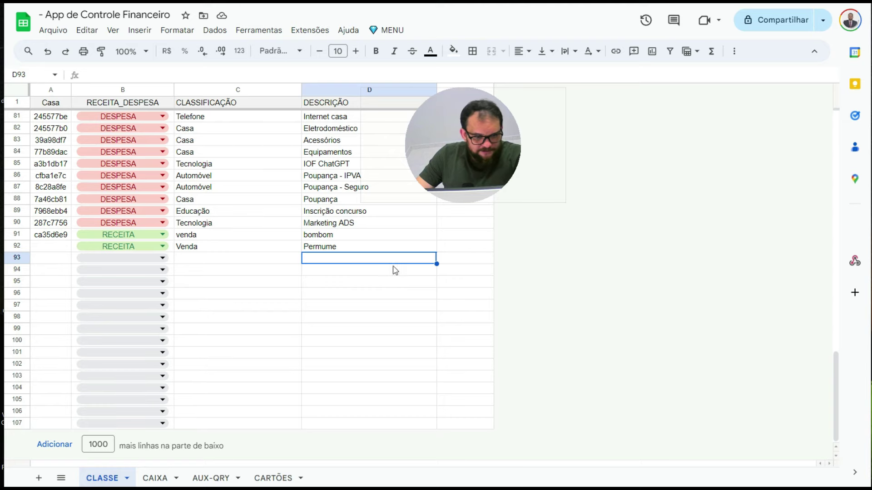
left_click_drag(387, 246, 269, 248)
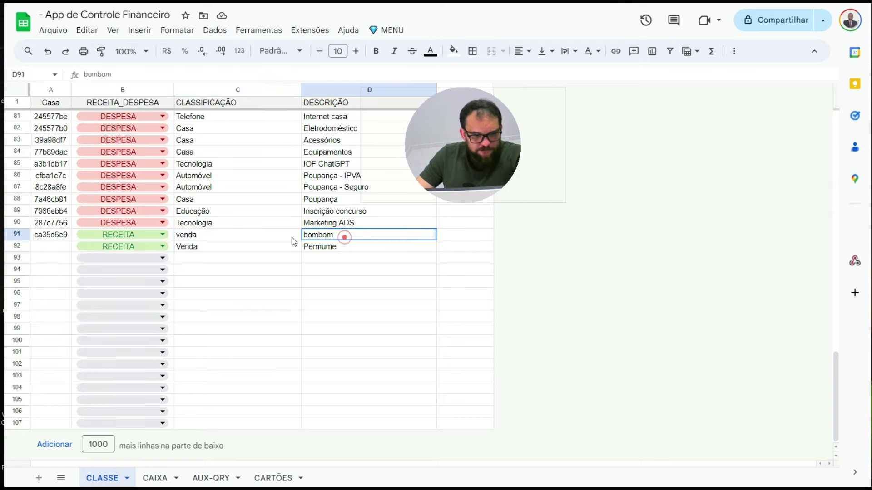
left_click(323, 257)
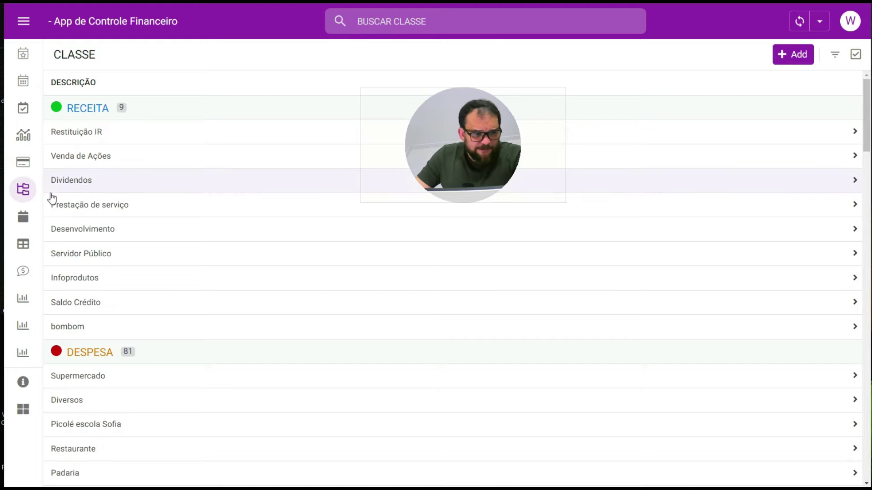
Open the calendar, move to agosto 2024, and show the day view for August 10
left_click(22, 217)
mouse_move(489, 136)
left_mouse_down()
mouse_move(668, 133)
mouse_move(523, 336)
left_mouse_up()
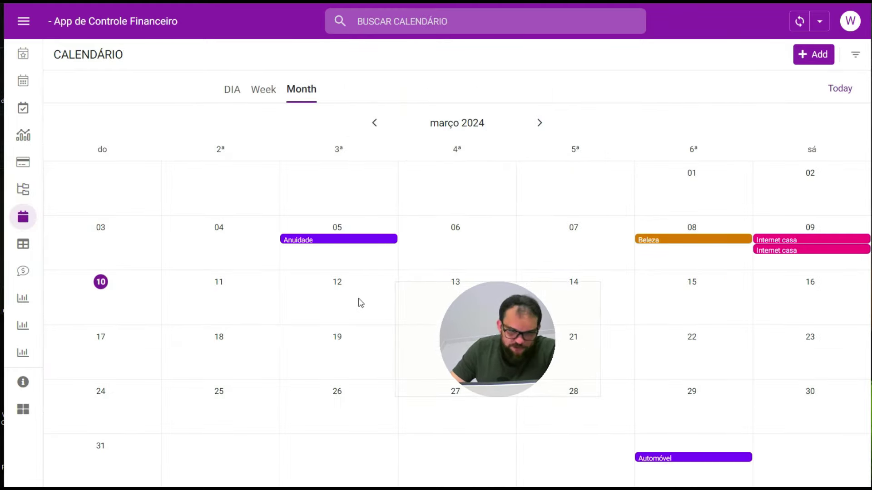
left_click(541, 128)
left_click(542, 129)
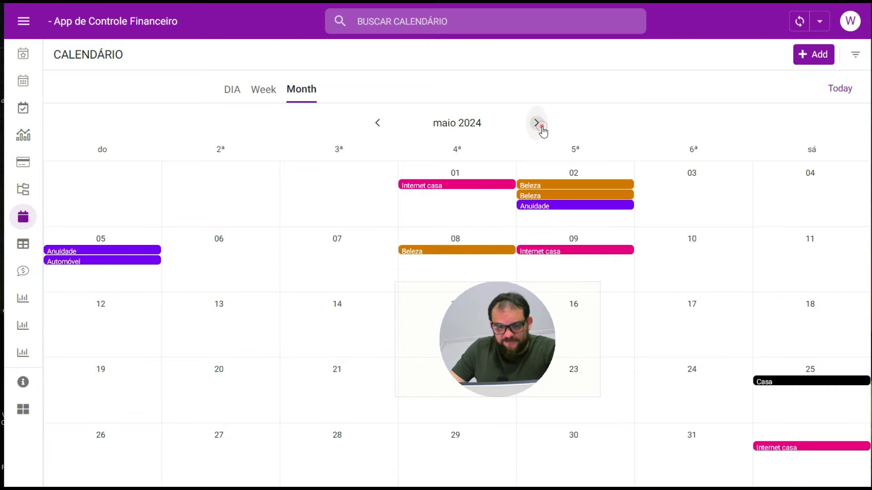
left_click(542, 129)
left_click(541, 129)
left_click(541, 129)
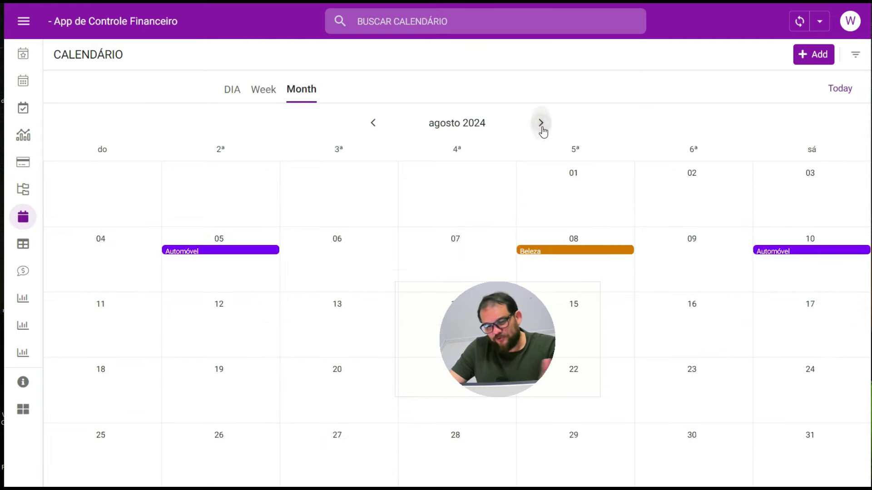
left_click(541, 129)
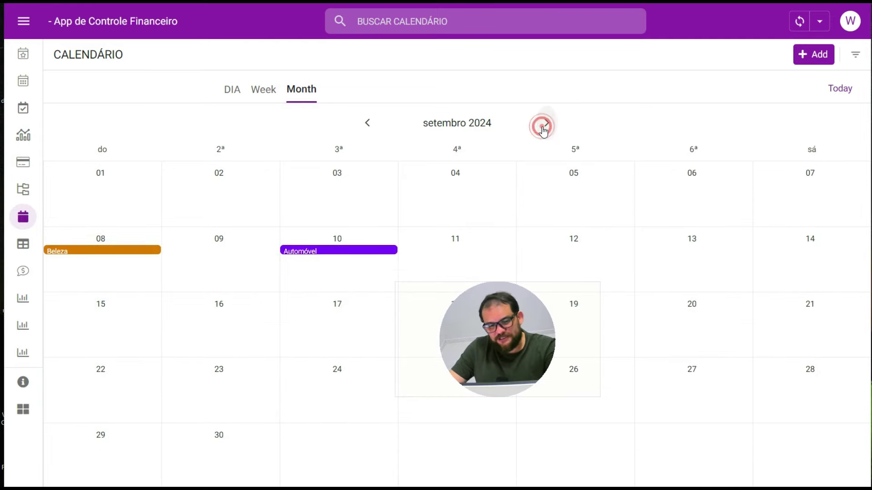
left_click(369, 124)
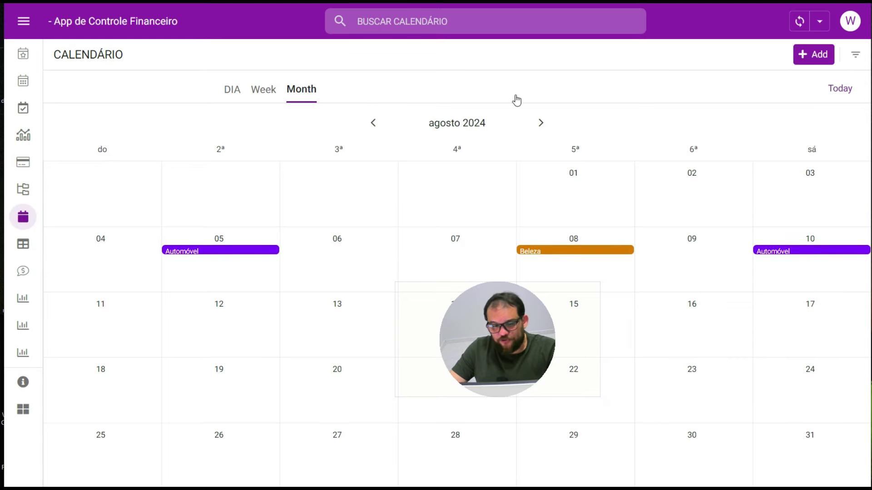
left_click(780, 251)
Review the Seguro carro expense, toggle PAGO? to SIM and back to NÃO, and close it
left_click(308, 162)
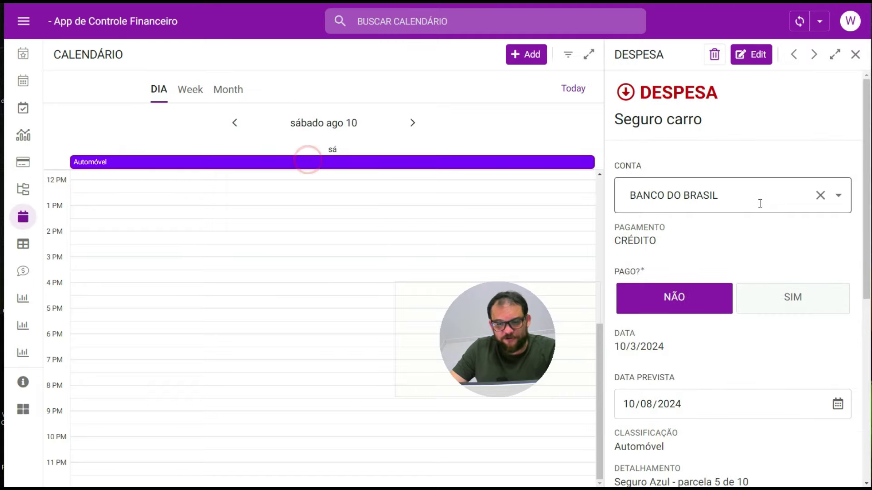
scroll(707, 181, "down", 2)
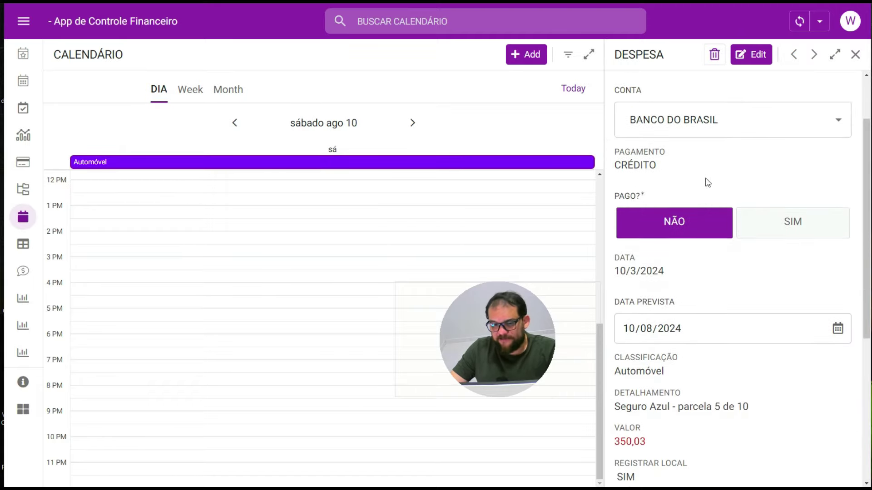
scroll(699, 250, "down", 5)
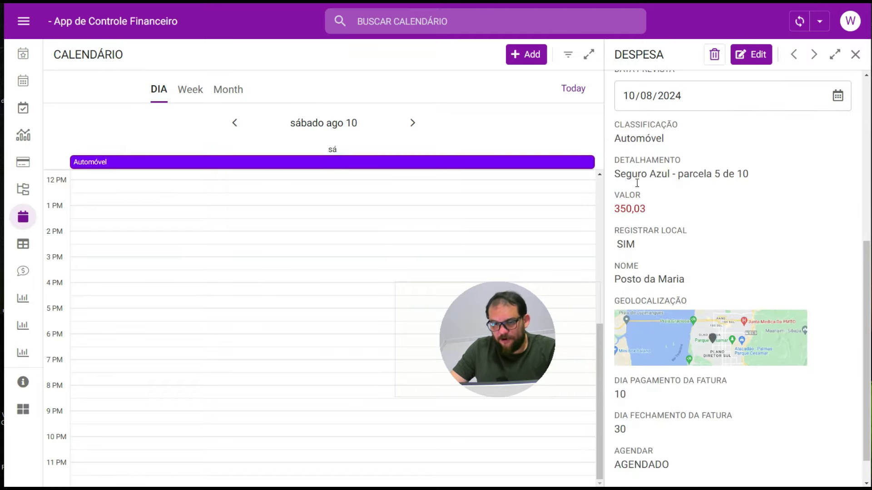
left_click_drag(613, 174, 780, 180)
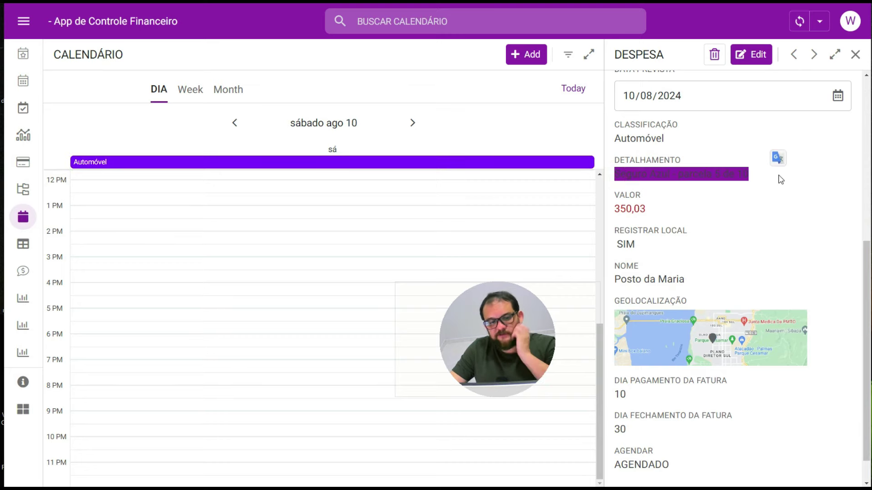
scroll(779, 182, "up", 1)
scroll(785, 184, "up", 5)
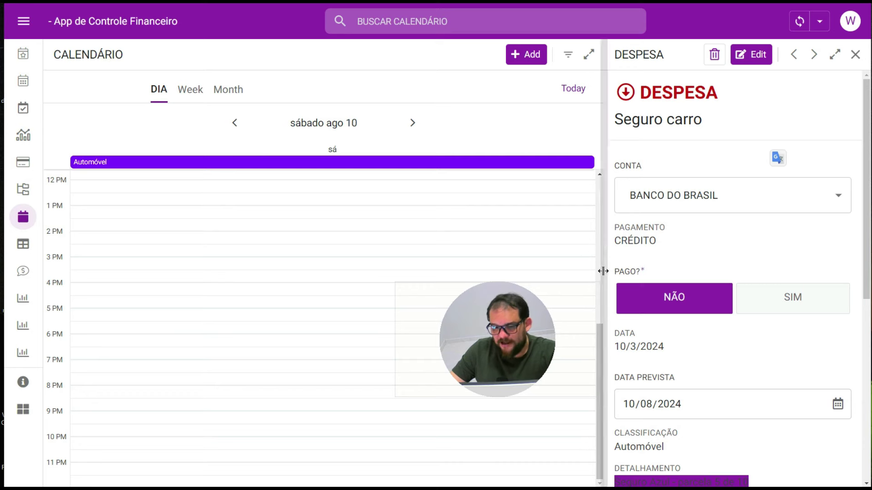
left_click(800, 300)
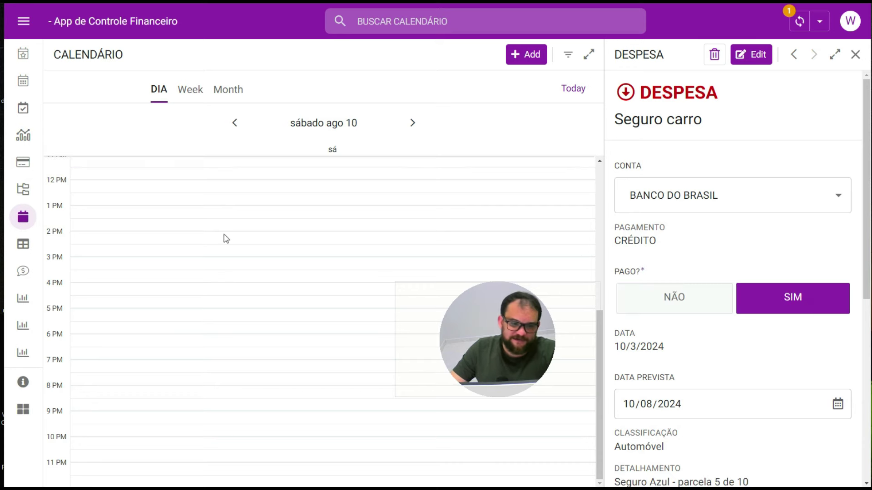
left_click(683, 301)
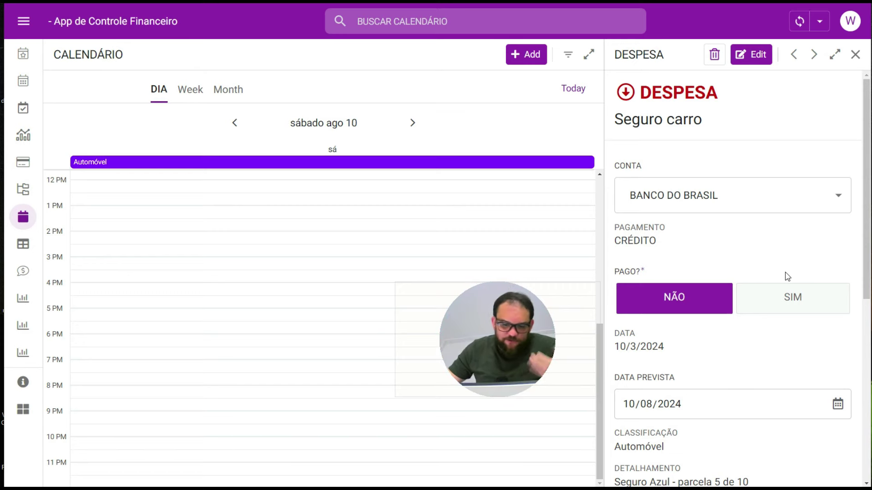
left_click(853, 58)
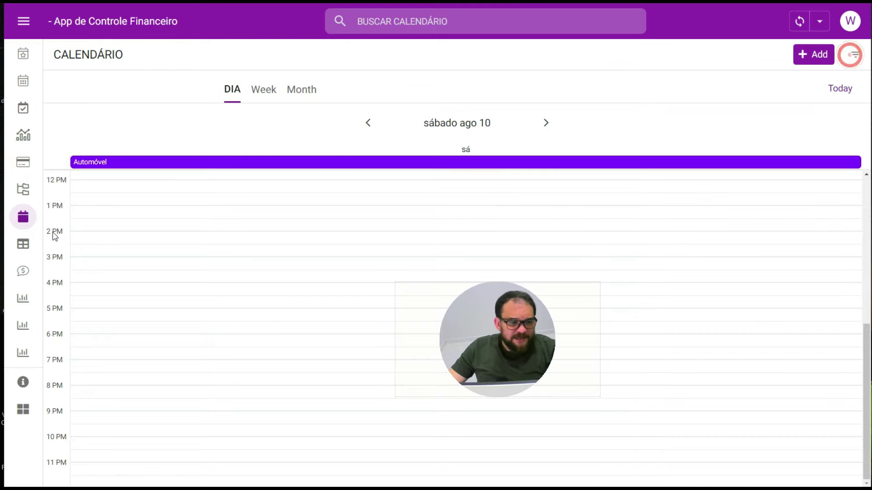
Filter Extrato Geral by account BRADESCO MASTER and payment method BOLETO
left_click(23, 245)
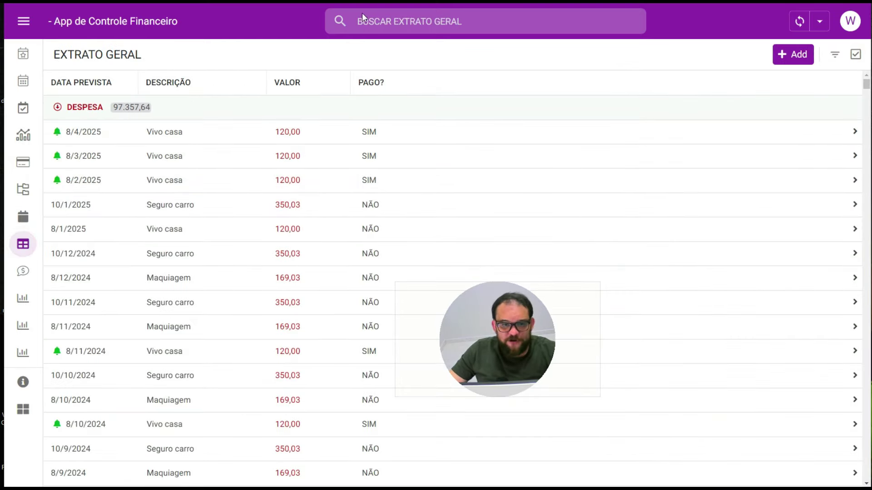
left_click(834, 57)
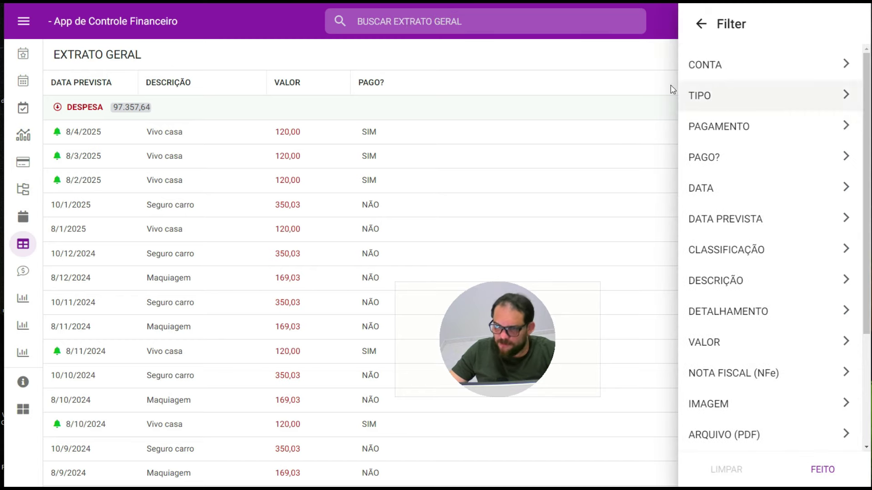
left_click(725, 64)
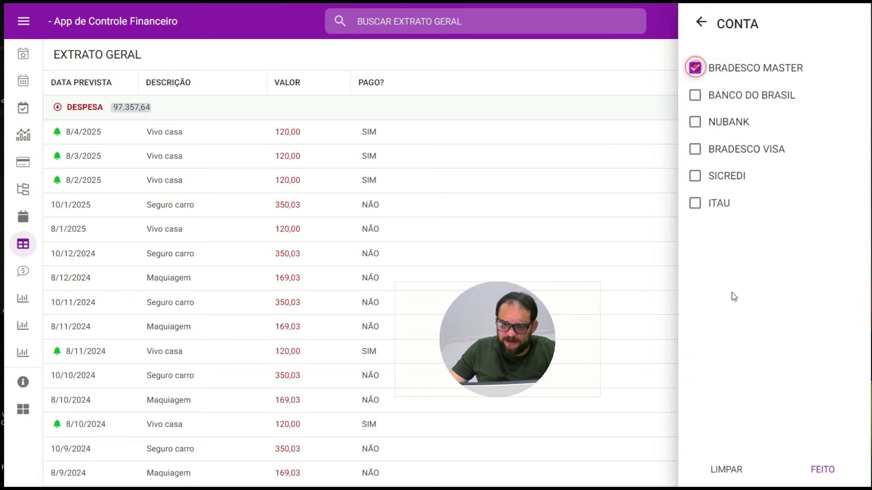
left_click(826, 474)
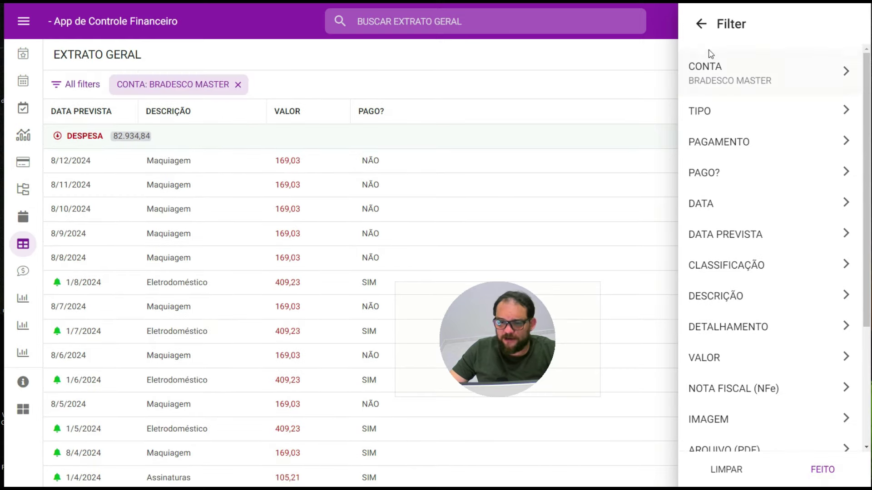
left_click(721, 110)
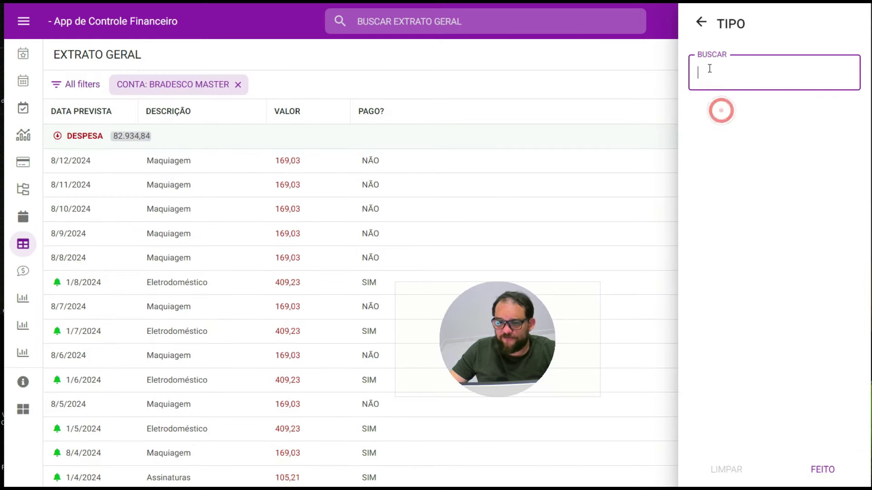
left_click(699, 25)
left_click(717, 145)
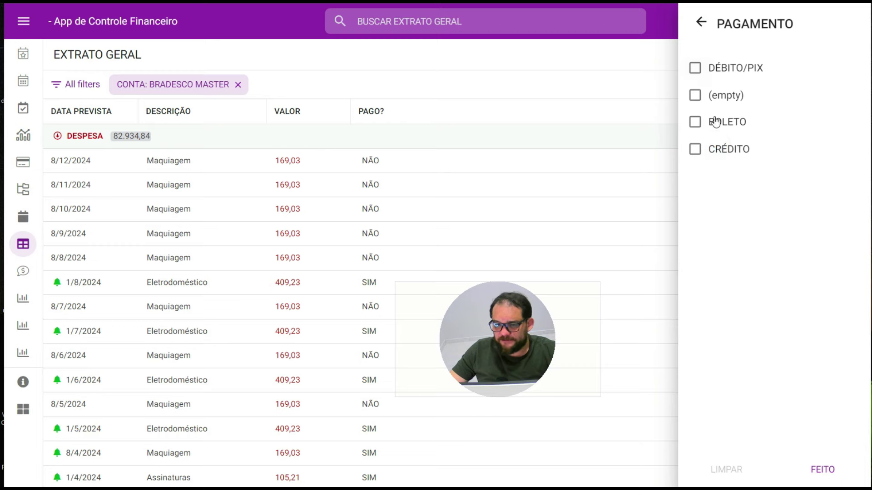
left_click(695, 122)
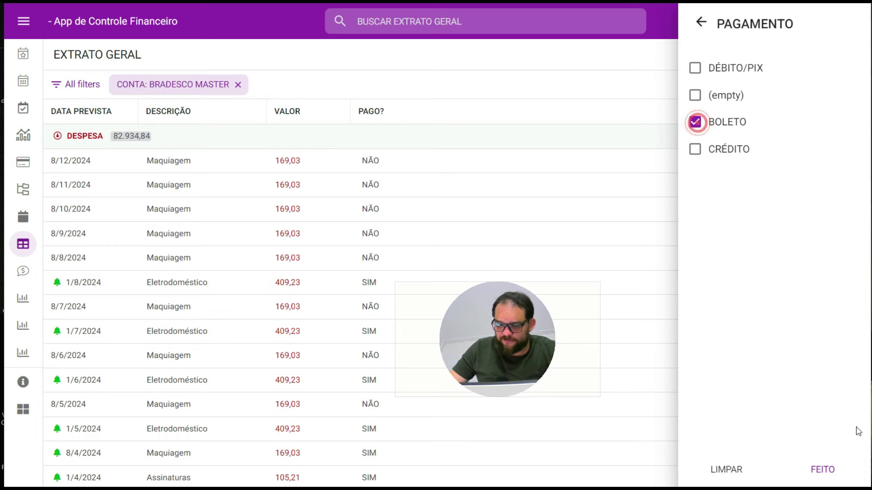
left_click(831, 471)
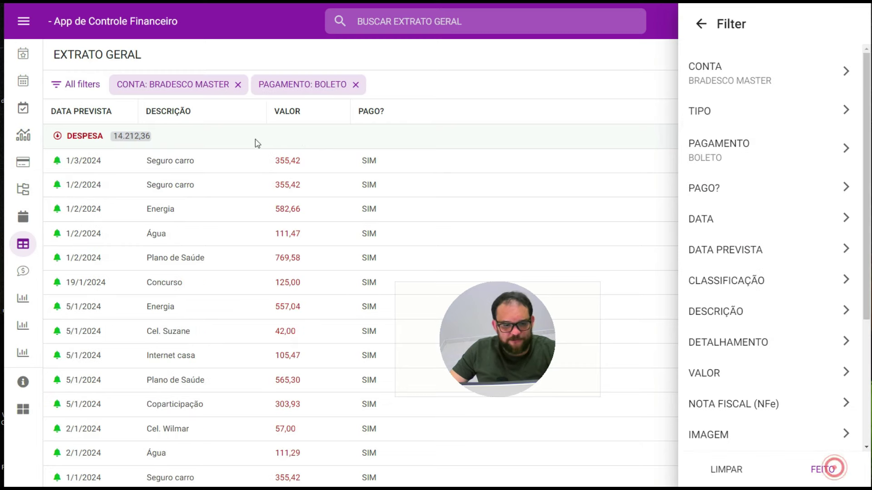
Add a DATA filter from 1/3/2024 to 30/3/2024
left_click(764, 230)
left_click(711, 68)
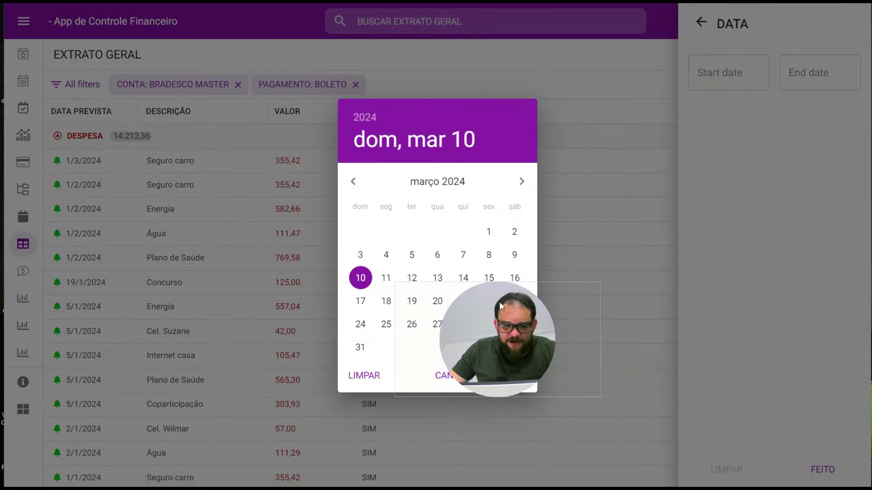
left_click(616, 126)
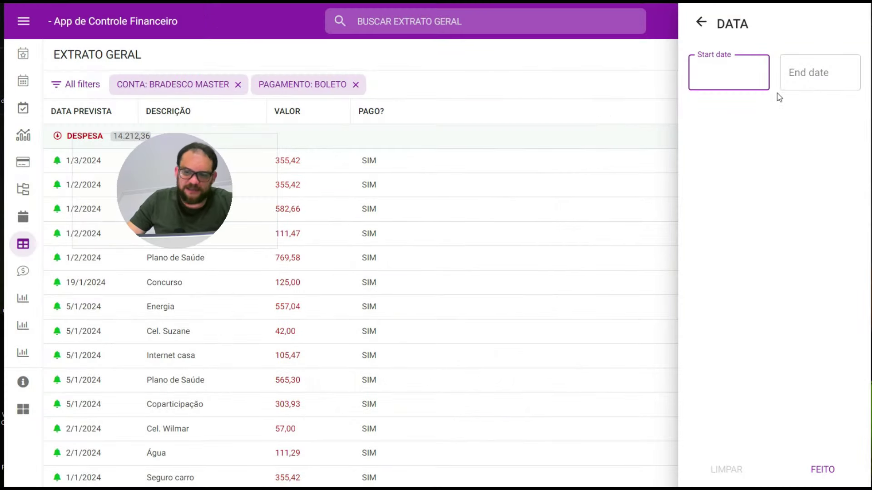
left_click(783, 77)
left_click(626, 142)
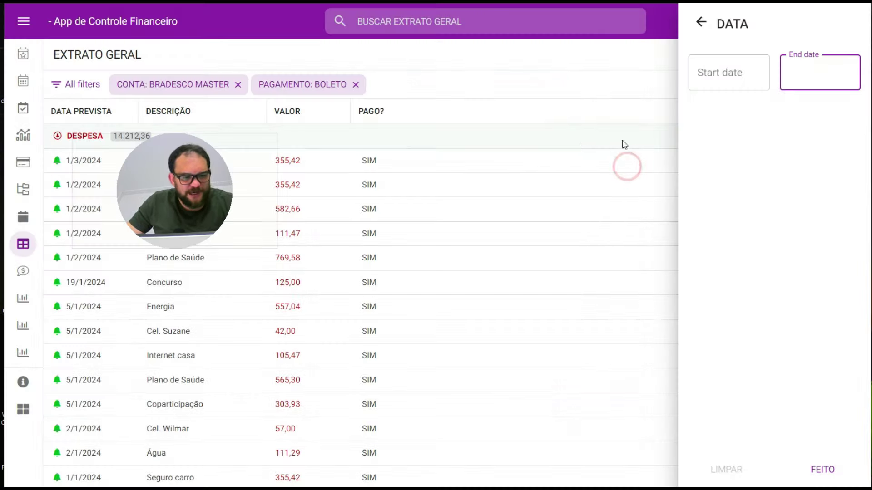
left_click(719, 73)
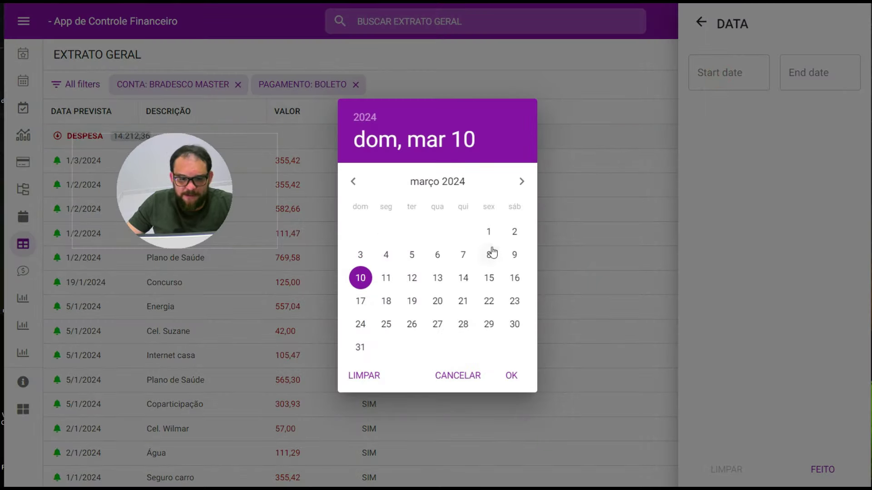
left_click(489, 233)
left_click(512, 375)
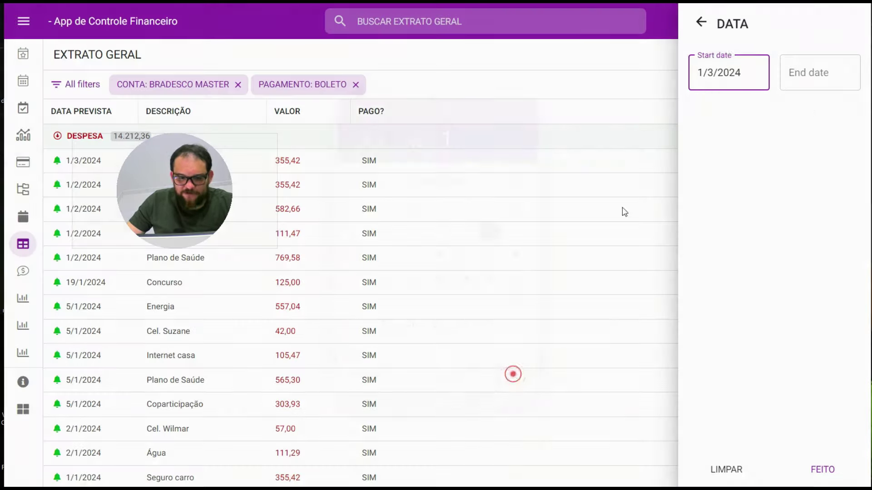
left_click(819, 73)
left_click(515, 324)
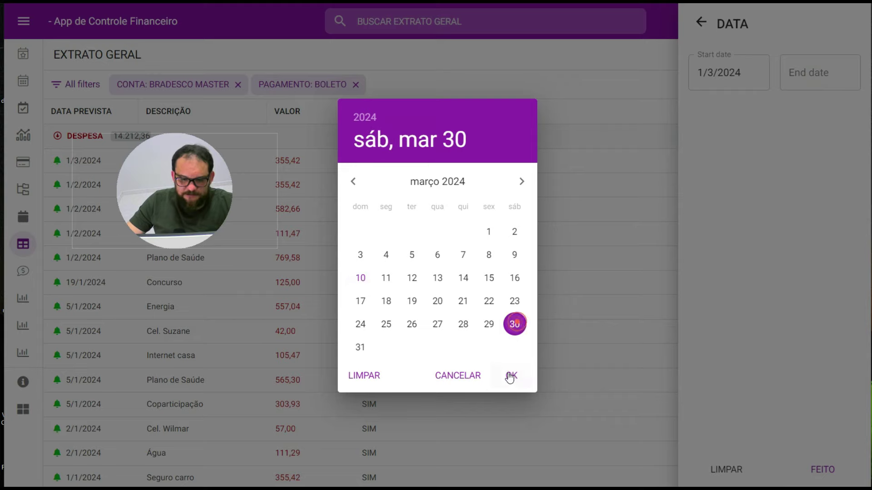
left_click(511, 376)
left_click(829, 473)
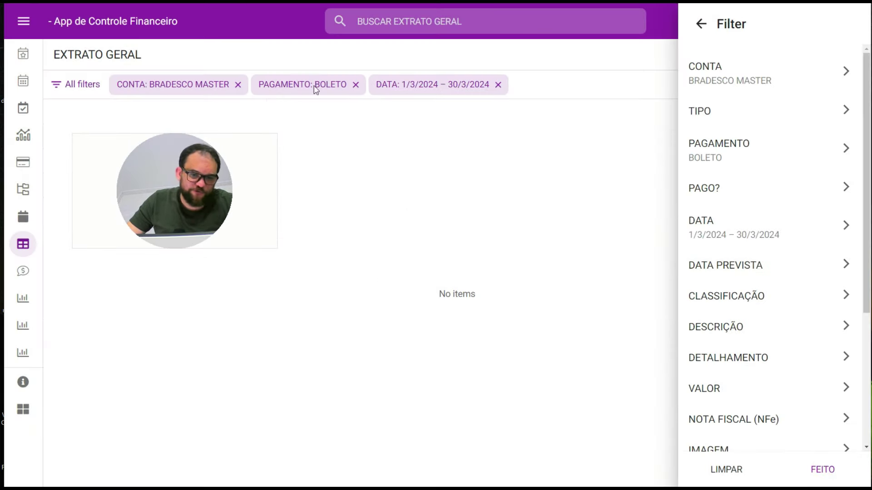
Remove the BOLETO and BRADESCO MASTER filter chips, leaving only the March date range
left_click(356, 85)
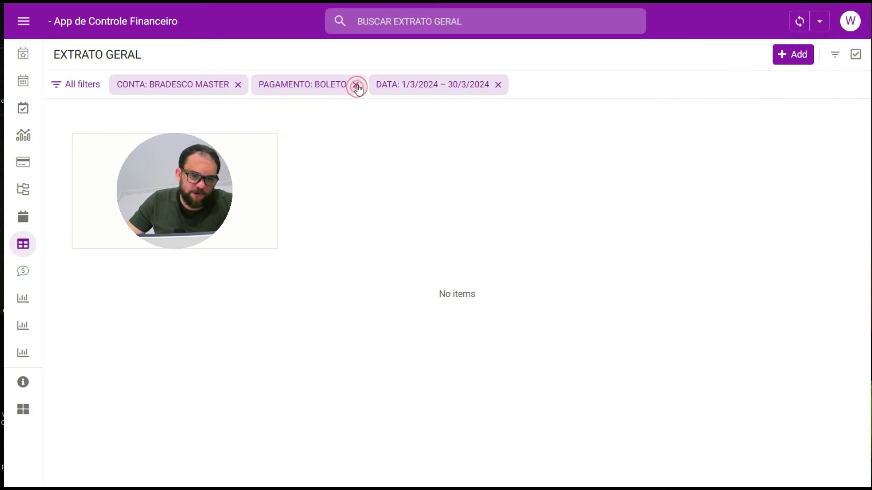
left_click(356, 85)
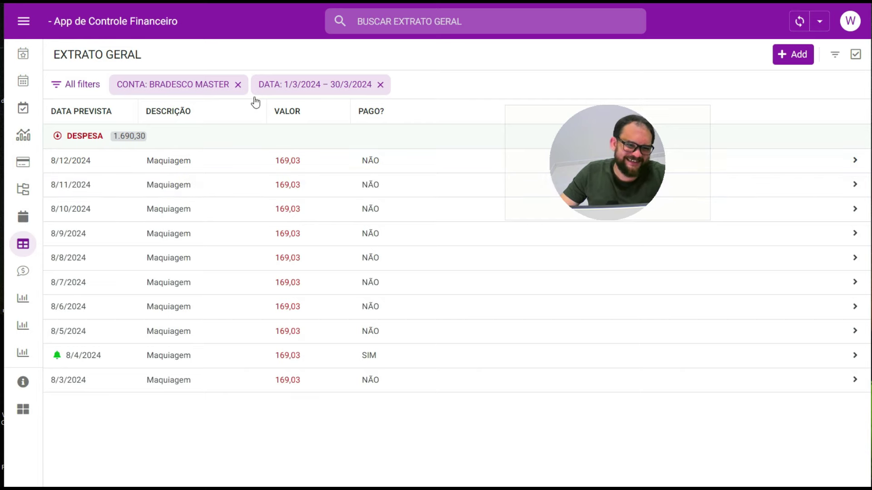
left_click(237, 84)
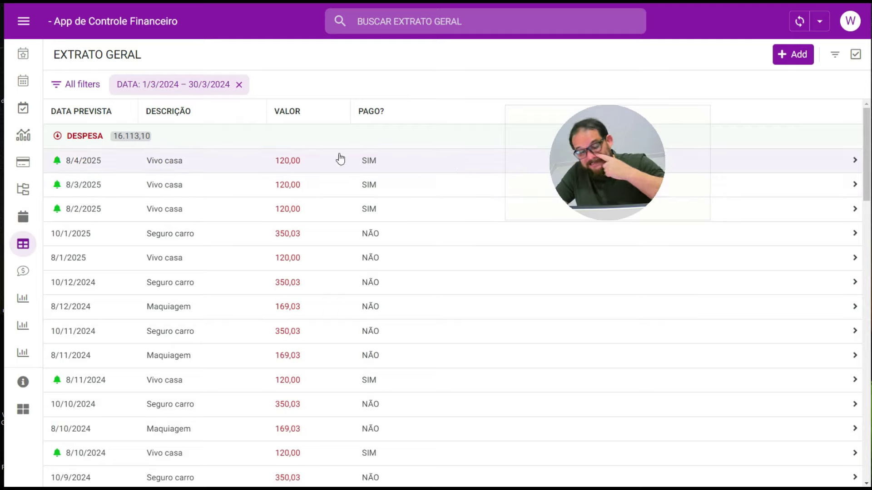
Scroll through Extrato Pago, view the MARÇO expenses page, then return to Graficos
left_click(24, 273)
scroll(107, 200, "down", 5)
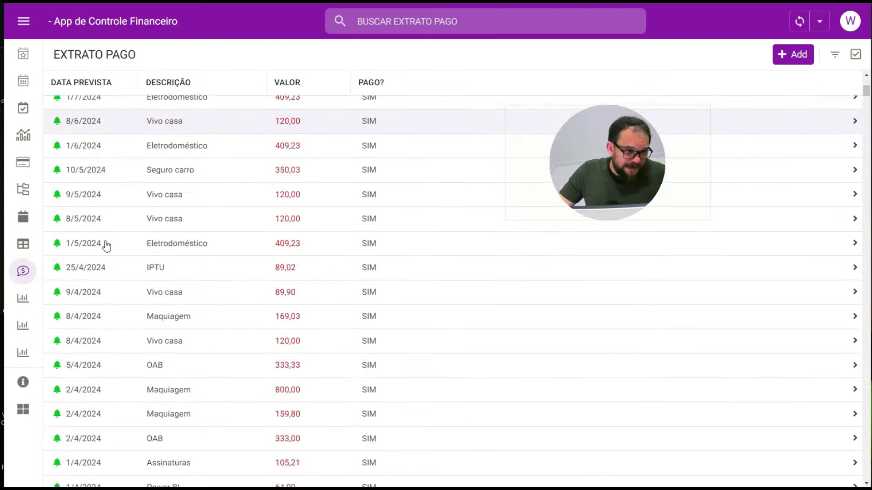
scroll(82, 272, "down", 6)
scroll(64, 168, "up", 6)
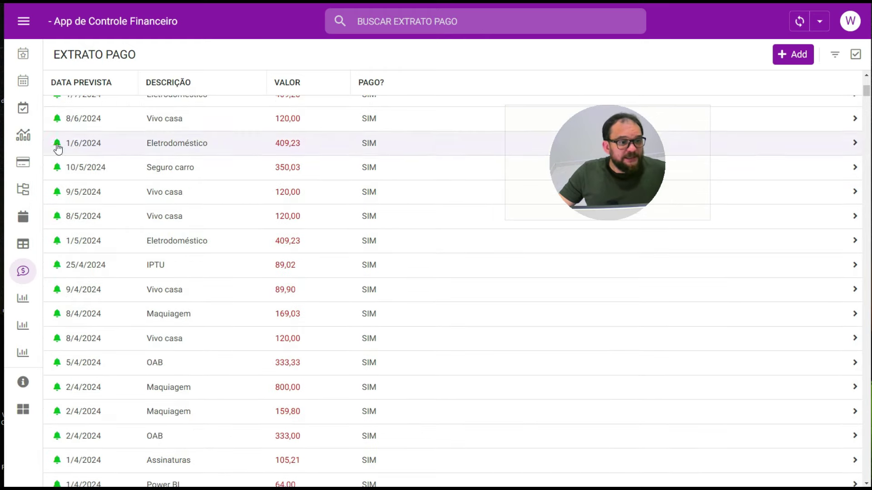
left_click(23, 55)
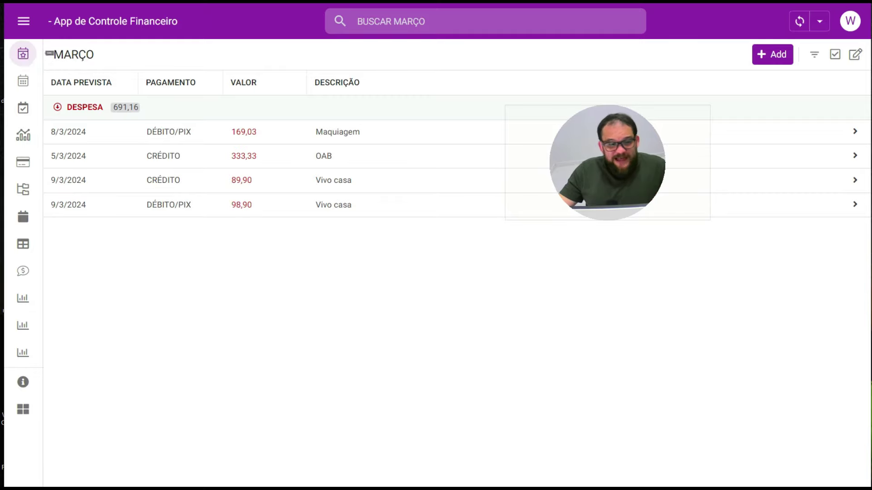
left_click(31, 145)
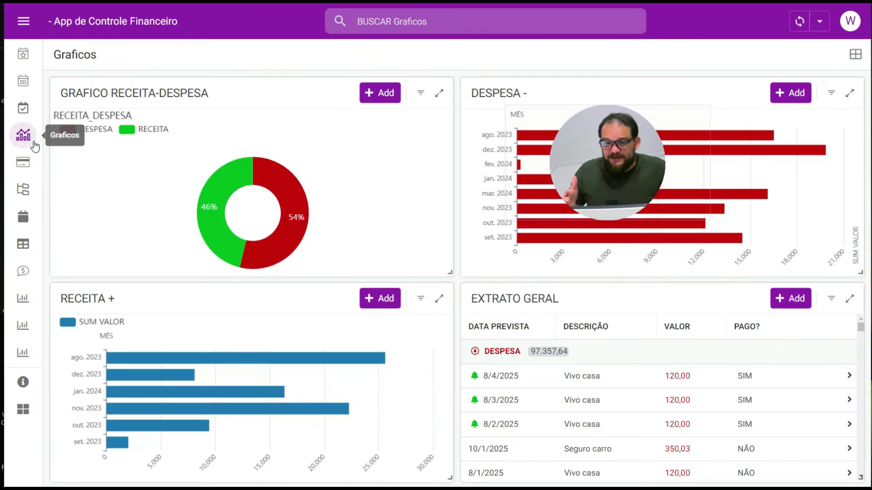